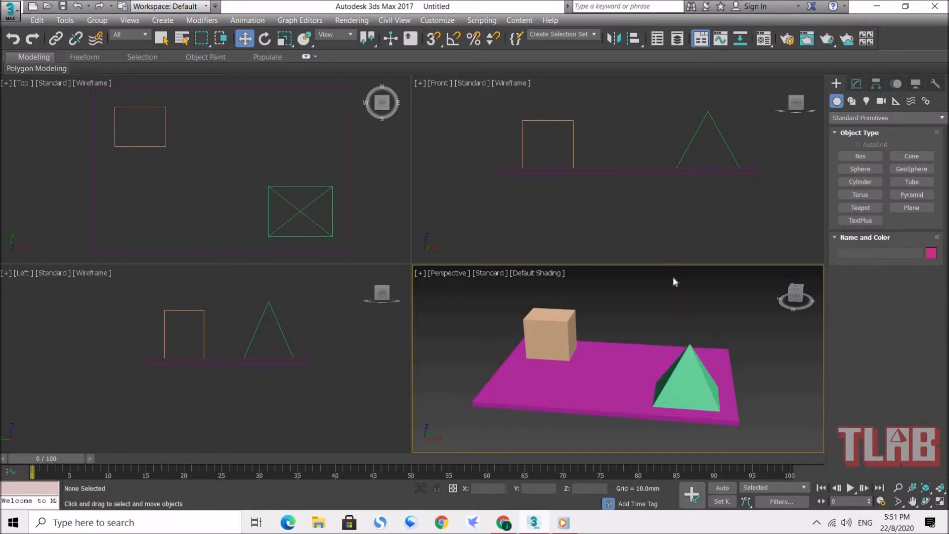
Play the reference video "movie for lesson 13" in the media player, close it and switch back to 3ds Max.
{"action": "left_click", "coordinate": [876, 6]}
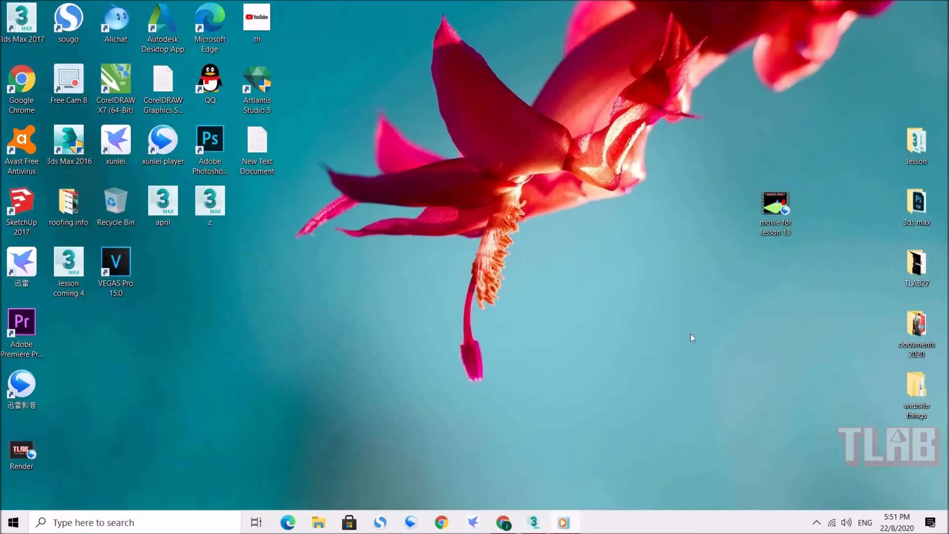
{"action": "left_click", "coordinate": [565, 523]}
{"action": "mouse_move", "coordinate": [529, 388]}
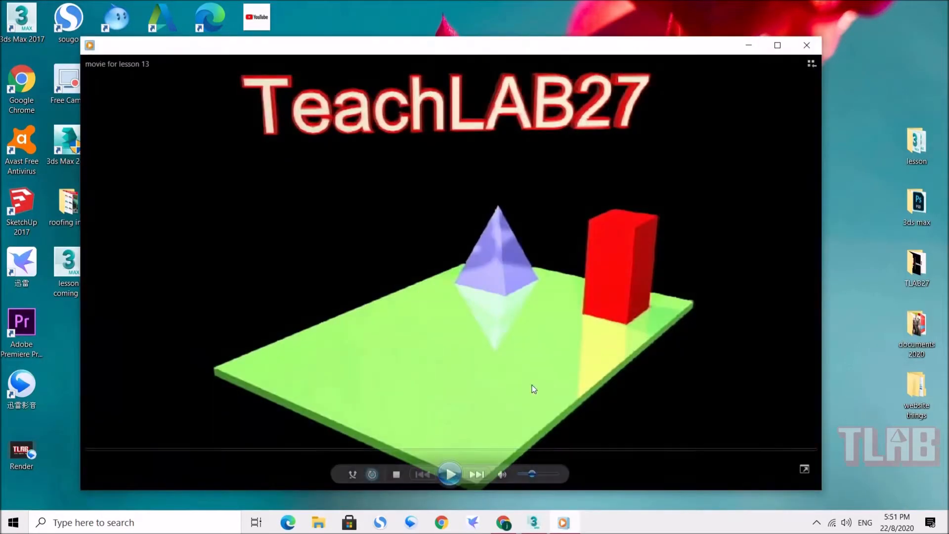
{"action": "left_click", "coordinate": [453, 476]}
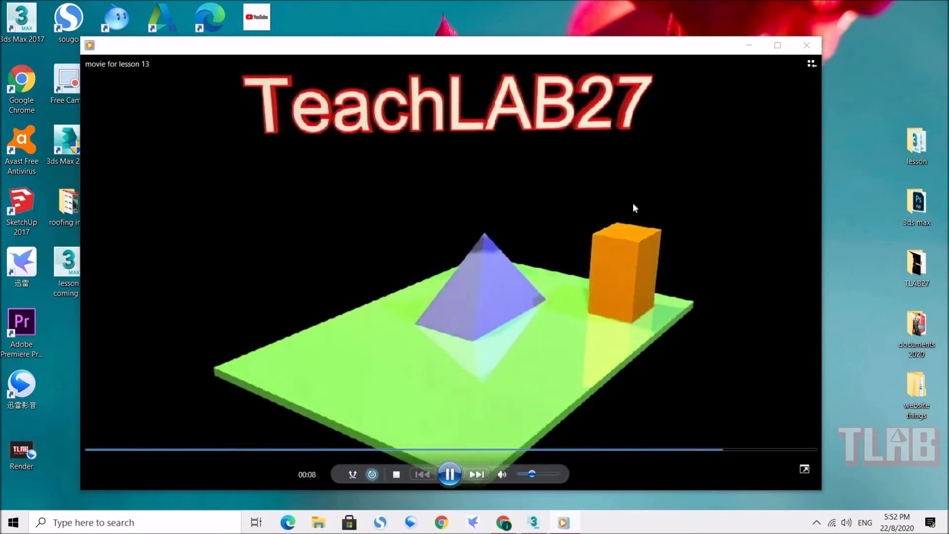
{"action": "left_click", "coordinate": [808, 46]}
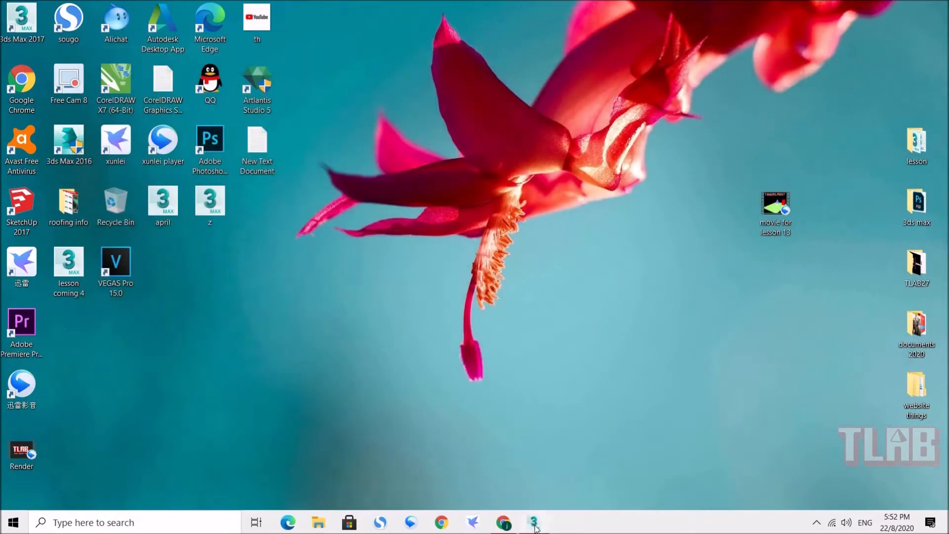
{"action": "left_click", "coordinate": [534, 524]}
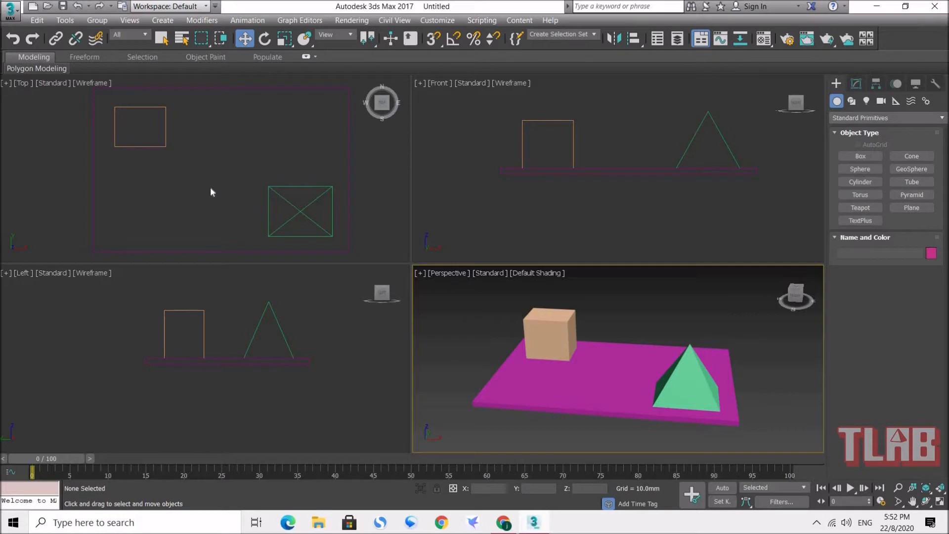
{"action": "left_click", "coordinate": [232, 90]}
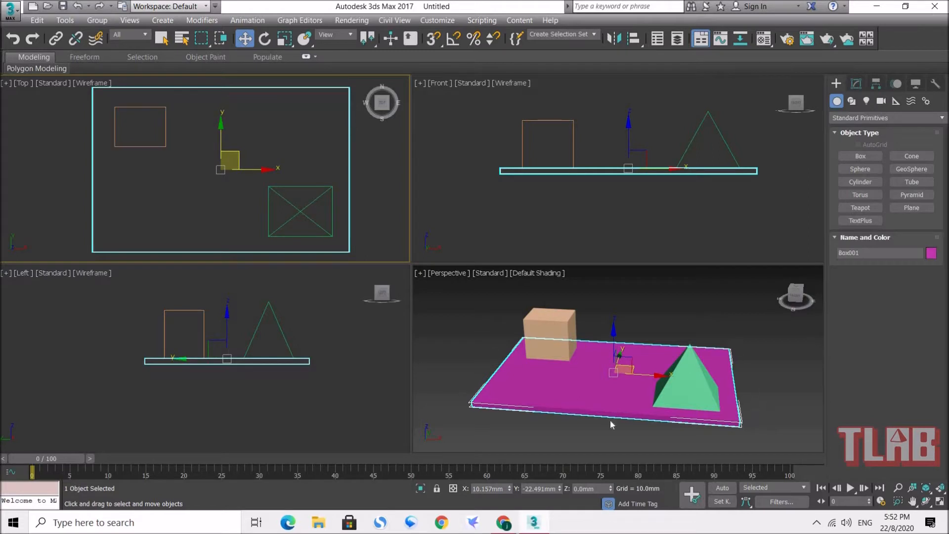
{"action": "left_click", "coordinate": [552, 325]}
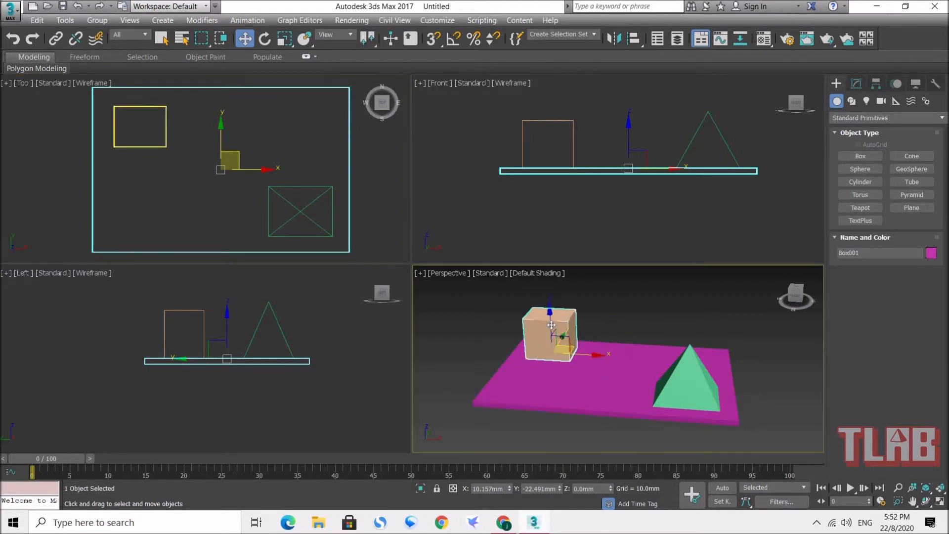
{"action": "left_click", "coordinate": [686, 378]}
{"action": "left_click", "coordinate": [754, 318]}
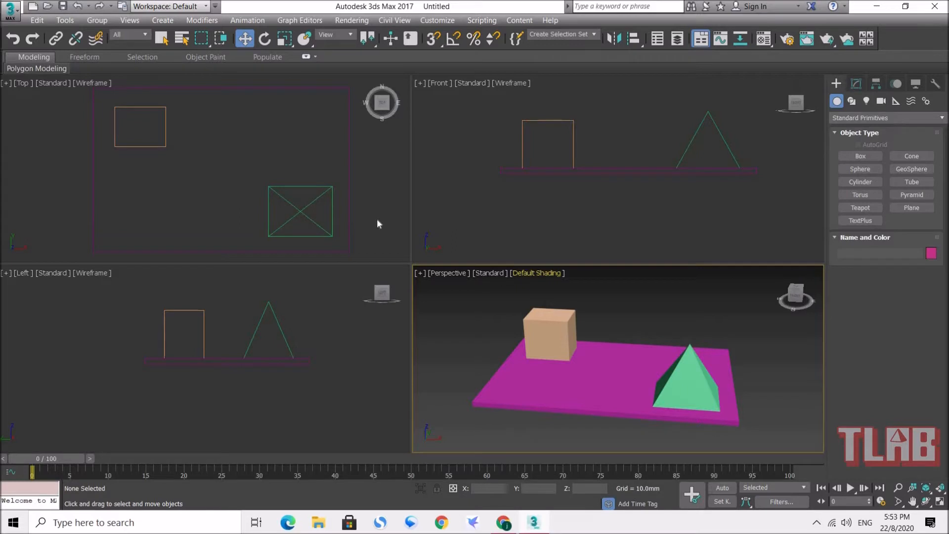
{"action": "left_click_drag", "start_coordinate": [79, 458], "coordinate": [105, 440]}
{"action": "key", "text": "w"}
Set the animation's end time to frame 300 in the time configuration.
{"action": "left_click", "coordinate": [881, 502]}
{"action": "left_click_drag", "start_coordinate": [439, 95], "coordinate": [410, 84]}
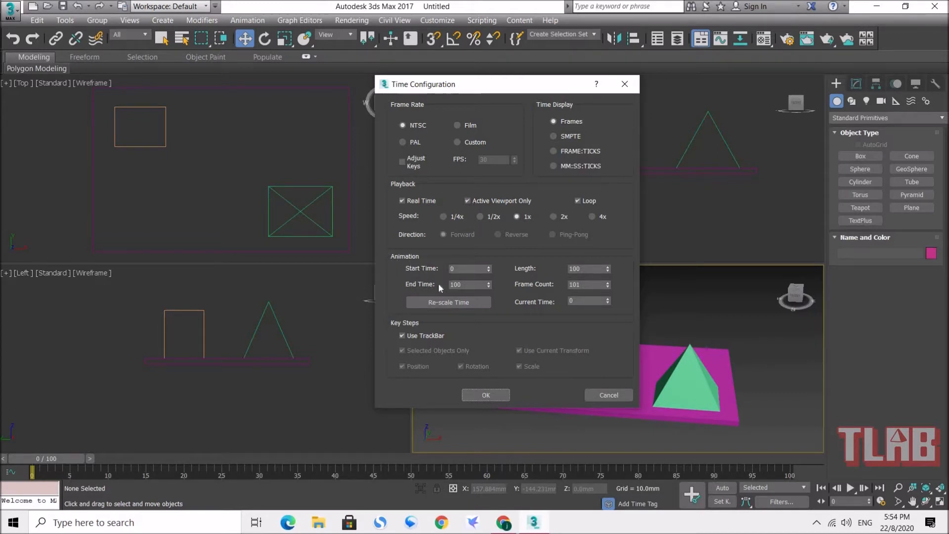
{"action": "double_click", "coordinate": [460, 267]}
{"action": "double_click", "coordinate": [468, 284]}
{"action": "type", "text": "300"}
{"action": "key", "text": "Return"}
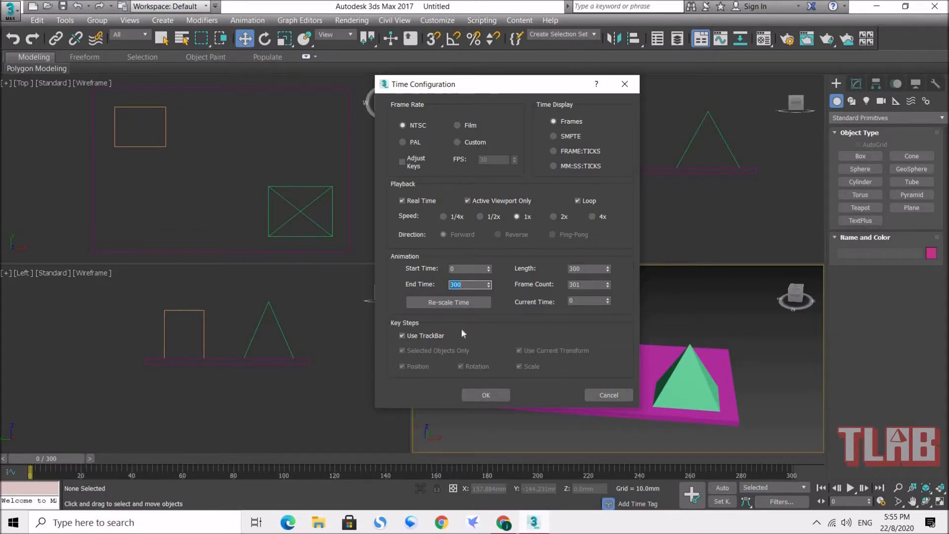
{"action": "left_click", "coordinate": [486, 395]}
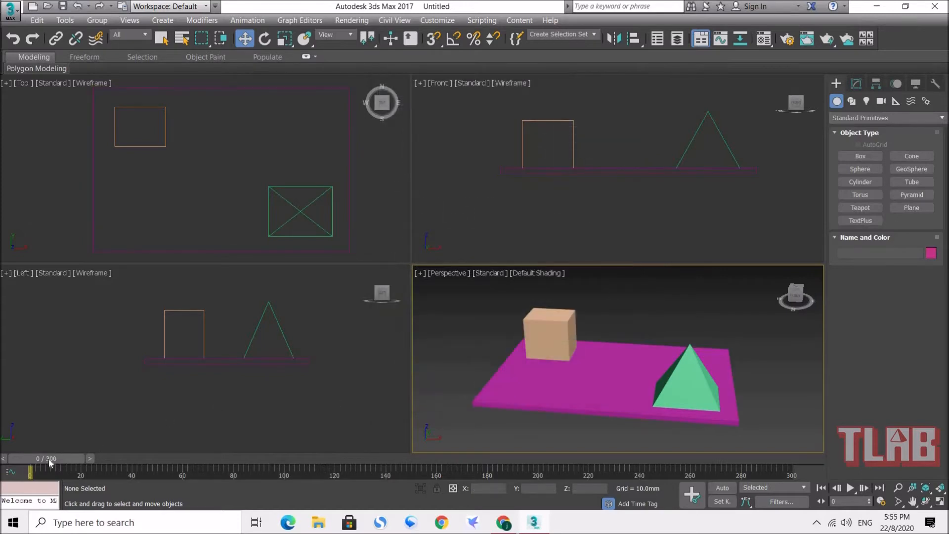
Turn on Auto Key and, at frame 60, move the tan box along X to about 95 mm in the Top view.
{"action": "mouse_move", "coordinate": [33, 458]}
{"action": "left_mouse_down"}
{"action": "mouse_move", "coordinate": [782, 468]}
{"action": "mouse_move", "coordinate": [83, 456]}
{"action": "mouse_move", "coordinate": [817, 455]}
{"action": "mouse_move", "coordinate": [48, 458]}
{"action": "mouse_move", "coordinate": [776, 458]}
{"action": "mouse_move", "coordinate": [1, 470]}
{"action": "left_mouse_up"}
{"action": "key", "text": "w"}
{"action": "left_click", "coordinate": [186, 102]}
{"action": "left_click_drag", "start_coordinate": [132, 157], "coordinate": [121, 179]}
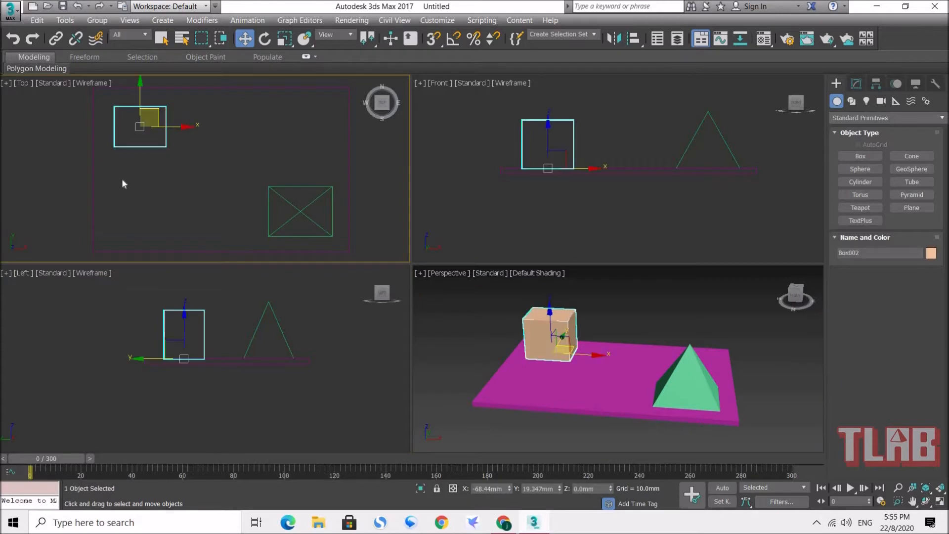
{"action": "left_click", "coordinate": [720, 489]}
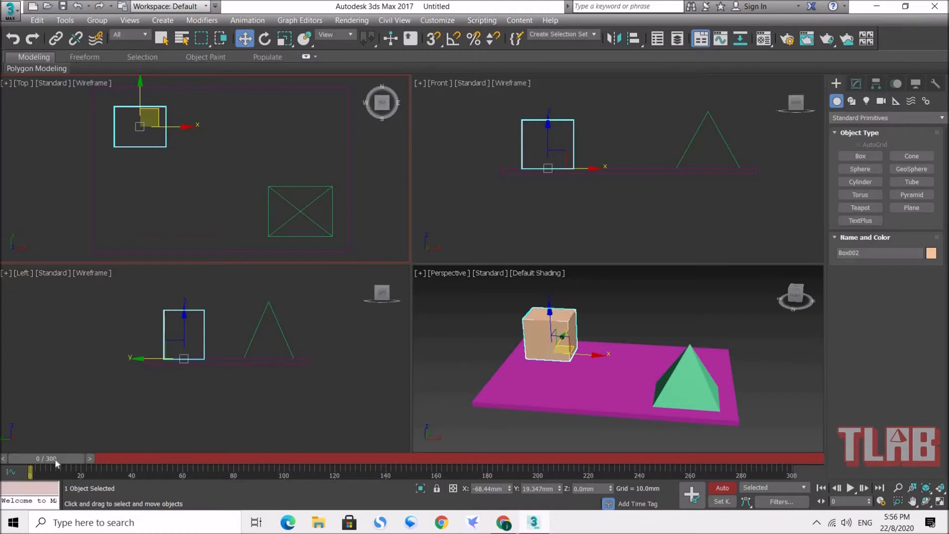
{"action": "left_click_drag", "start_coordinate": [52, 461], "coordinate": [127, 457]}
{"action": "key", "text": "w"}
{"action": "left_click", "coordinate": [847, 500]}
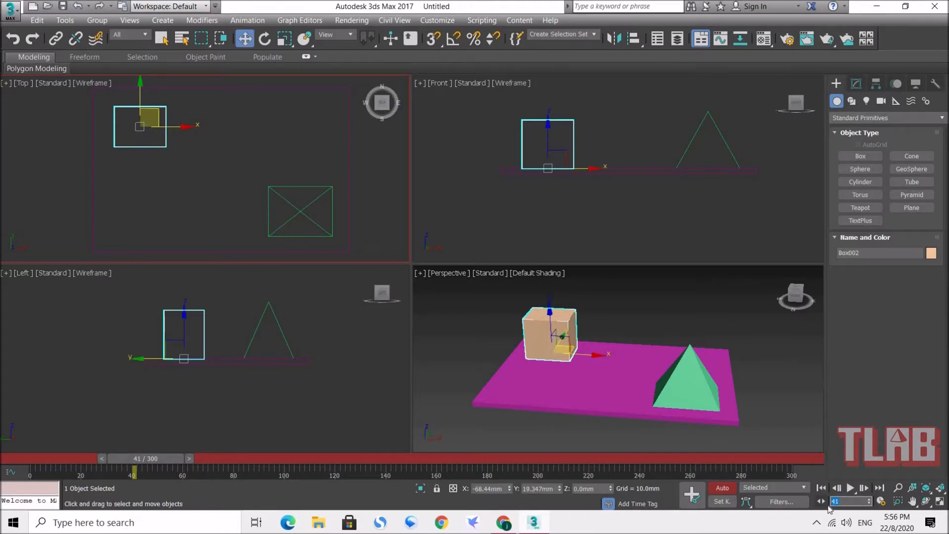
{"action": "type", "text": "60"}
{"action": "key", "text": "Return"}
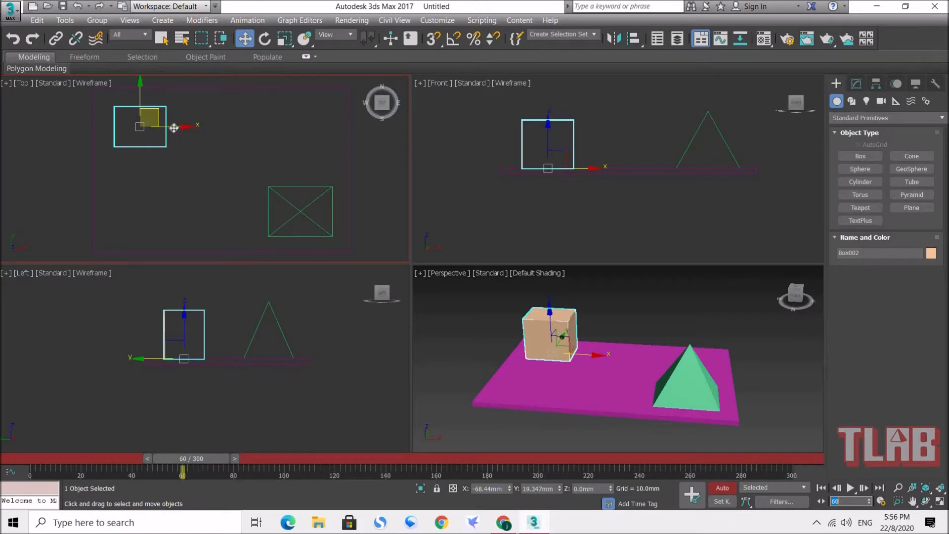
{"action": "left_click_drag", "start_coordinate": [171, 126], "coordinate": [373, 125]}
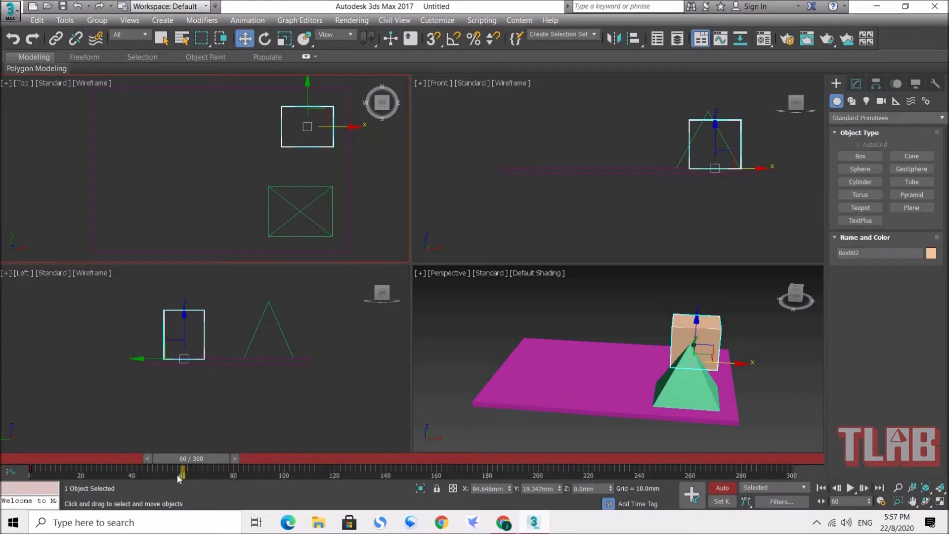
At frame 120, move the tan box along Y to about -74 mm in the Top view.
{"action": "left_click_drag", "start_coordinate": [192, 460], "coordinate": [216, 458]}
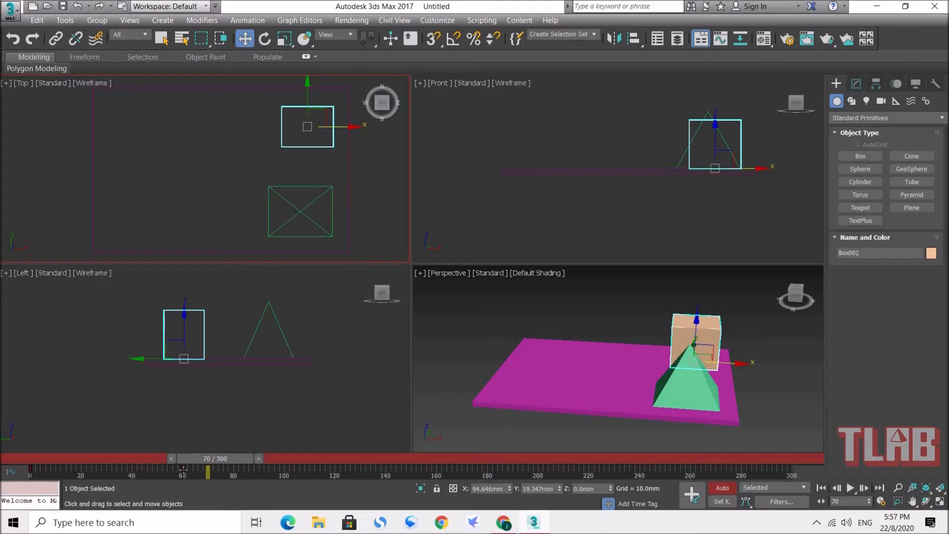
{"action": "left_click_drag", "start_coordinate": [227, 459], "coordinate": [203, 467]}
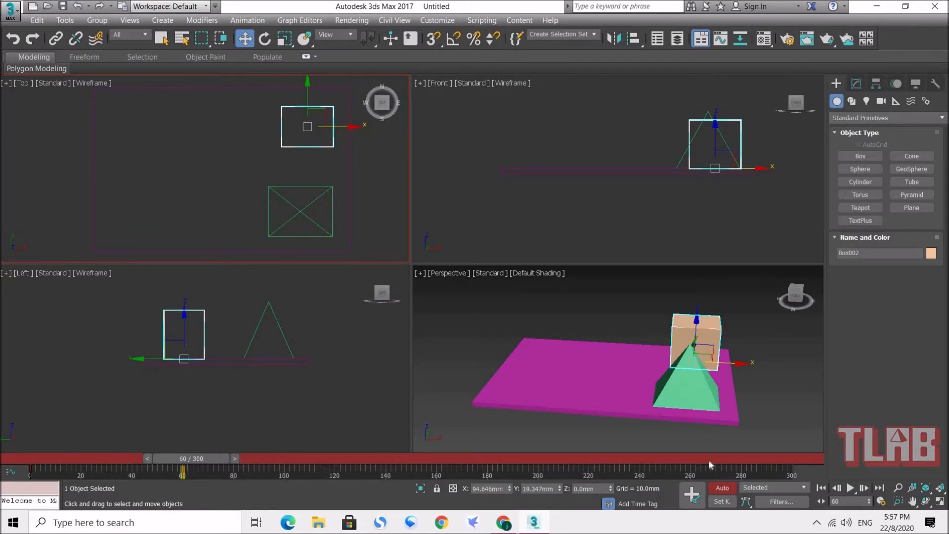
{"action": "left_click", "coordinate": [837, 501]}
{"action": "type", "text": "12"}
{"action": "key", "text": "Return"}
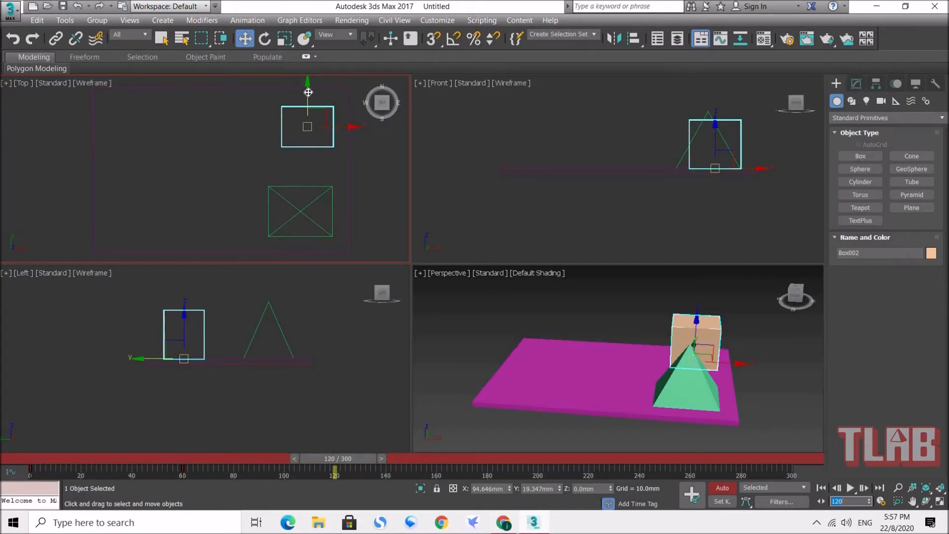
{"action": "left_click_drag", "start_coordinate": [306, 105], "coordinate": [303, 199]}
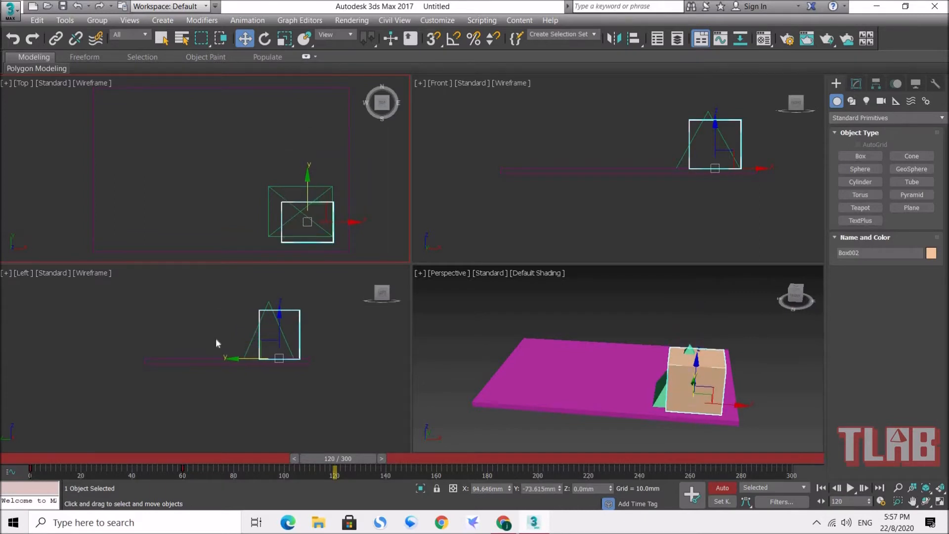
At frame 150, move the tan box along X to about -70 mm and turn off Auto Key.
{"action": "left_click", "coordinate": [835, 501]}
{"action": "type", "text": "15"}
{"action": "key", "text": "Return"}
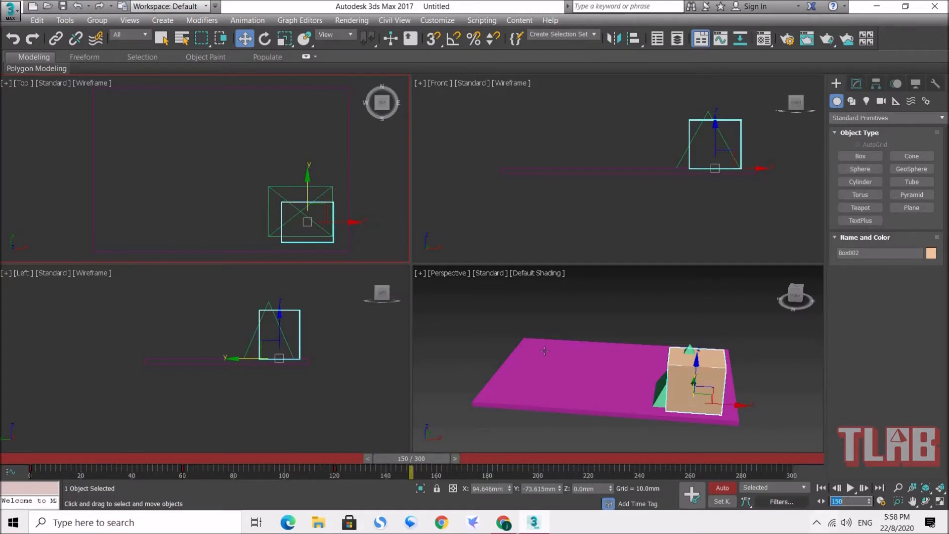
{"action": "left_click_drag", "start_coordinate": [346, 223], "coordinate": [185, 215]}
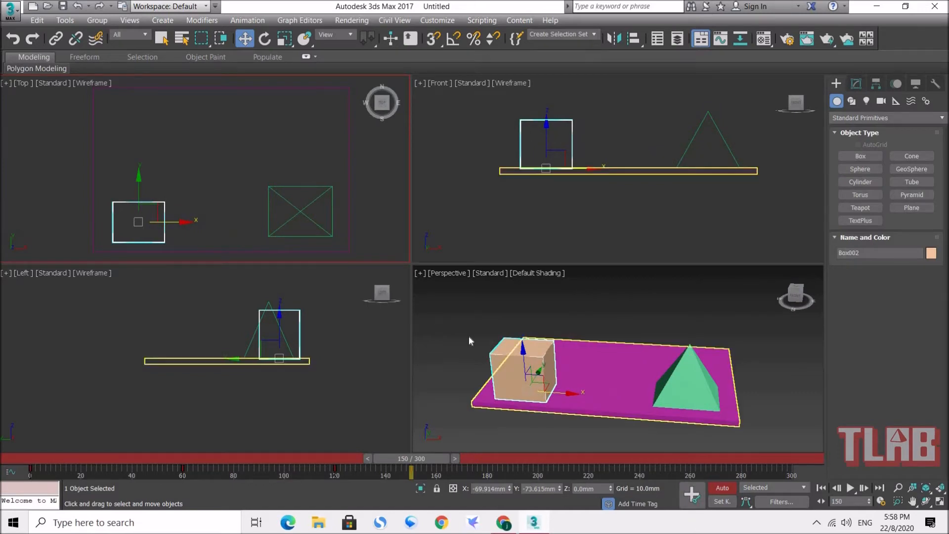
{"action": "left_click", "coordinate": [721, 489]}
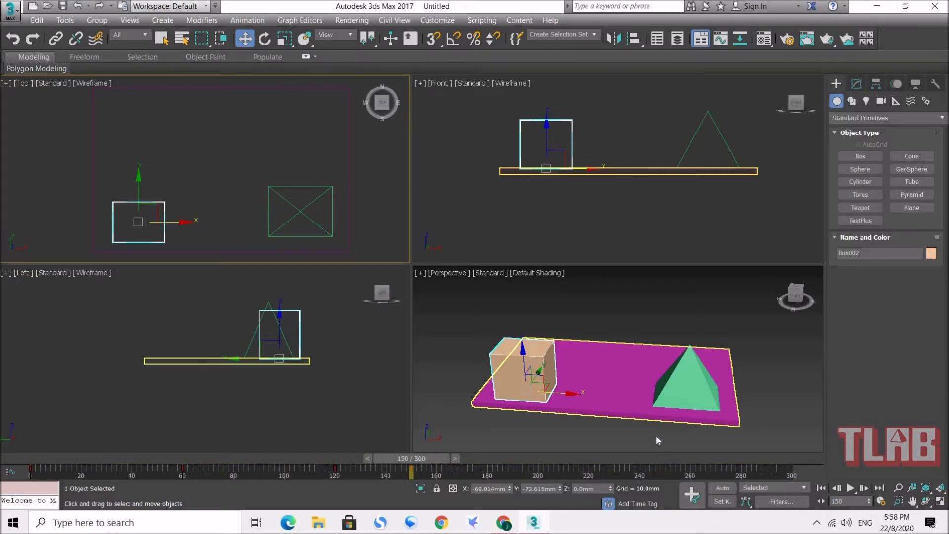
Play the box's movement from frame 0 in the Perspective view and return the timeline to frame 0.
{"action": "left_click_drag", "start_coordinate": [428, 458], "coordinate": [23, 449]}
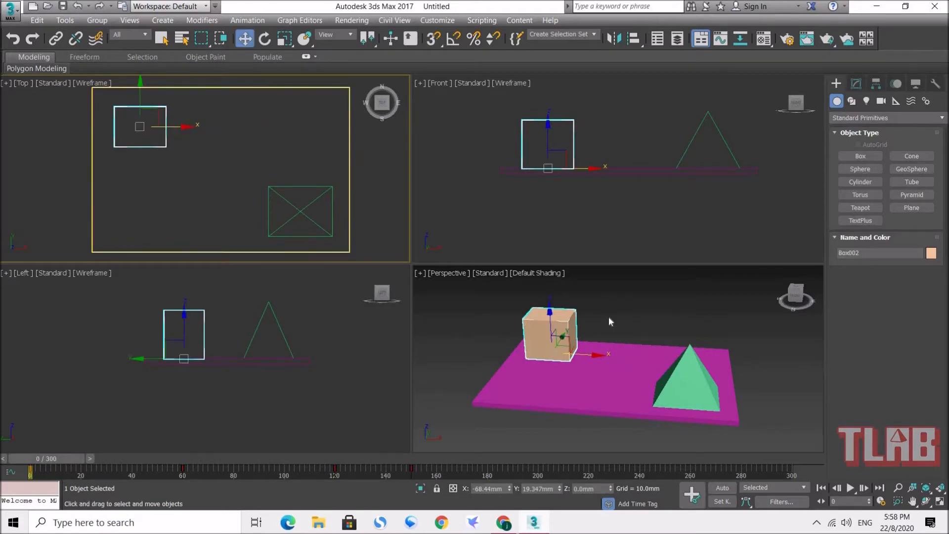
{"action": "left_click", "coordinate": [850, 488]}
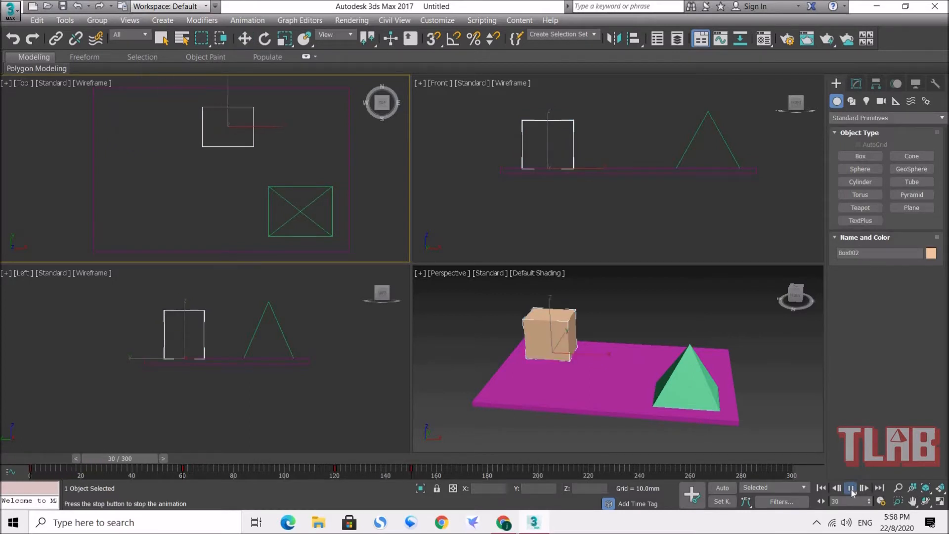
{"action": "left_click", "coordinate": [499, 304]}
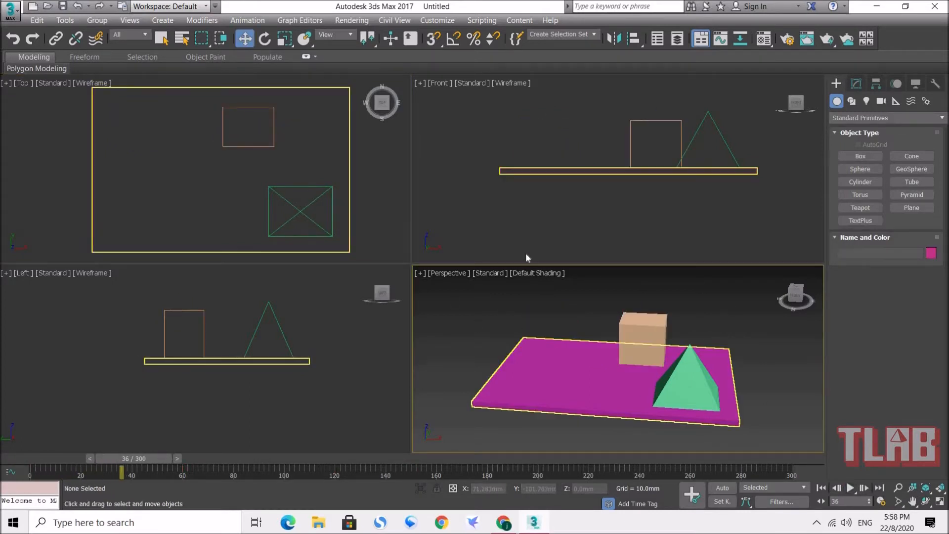
{"action": "left_click_drag", "start_coordinate": [159, 459], "coordinate": [40, 455]}
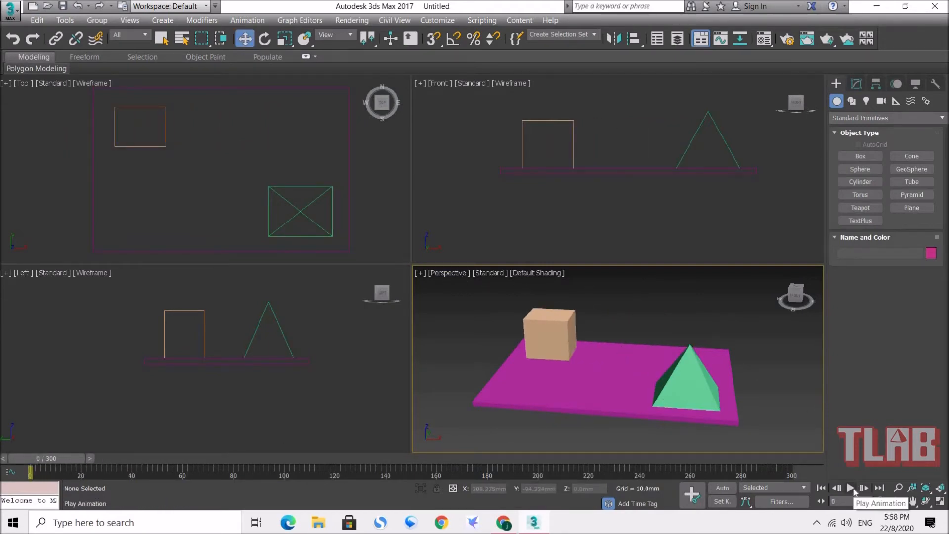
{"action": "left_click", "coordinate": [850, 487]}
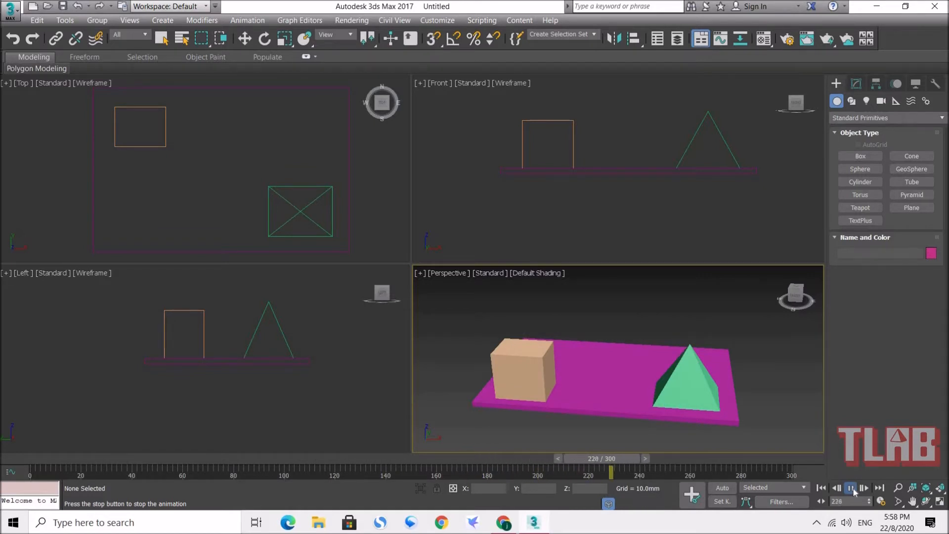
{"action": "left_click", "coordinate": [853, 488]}
{"action": "left_click_drag", "start_coordinate": [621, 455], "coordinate": [11, 383]}
{"action": "key", "text": "w"}
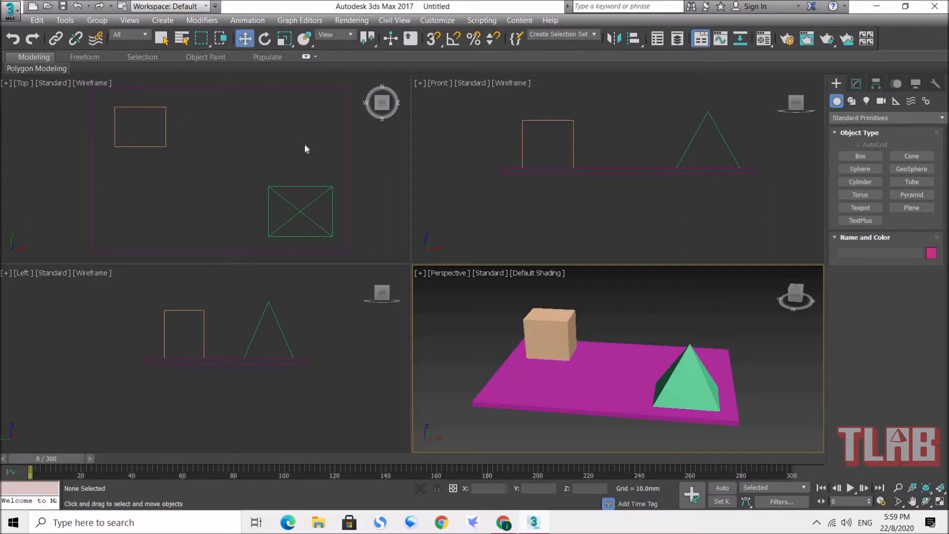
Select the tan box, turn on Auto Key and set the box's height to 100 mm at frame 30.
{"action": "left_click_drag", "start_coordinate": [201, 105], "coordinate": [143, 168]}
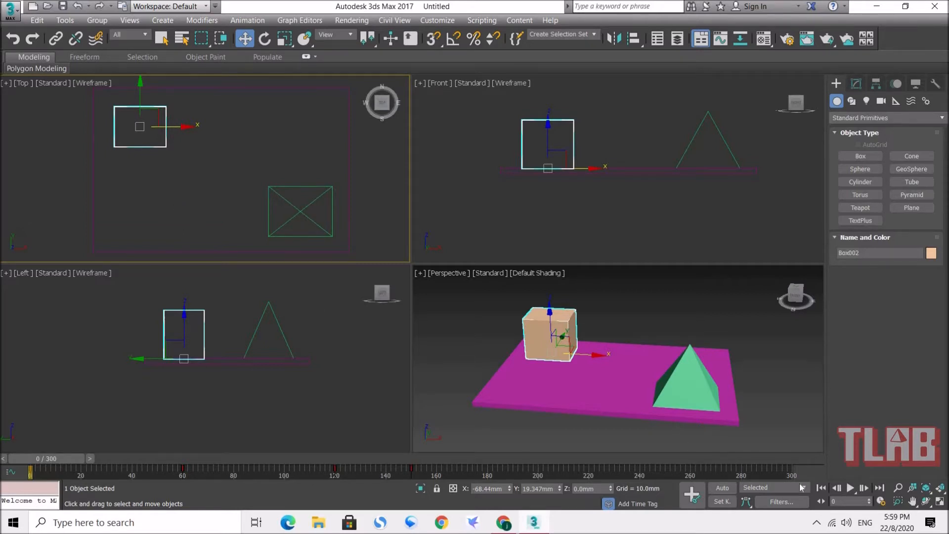
{"action": "left_click", "coordinate": [722, 488]}
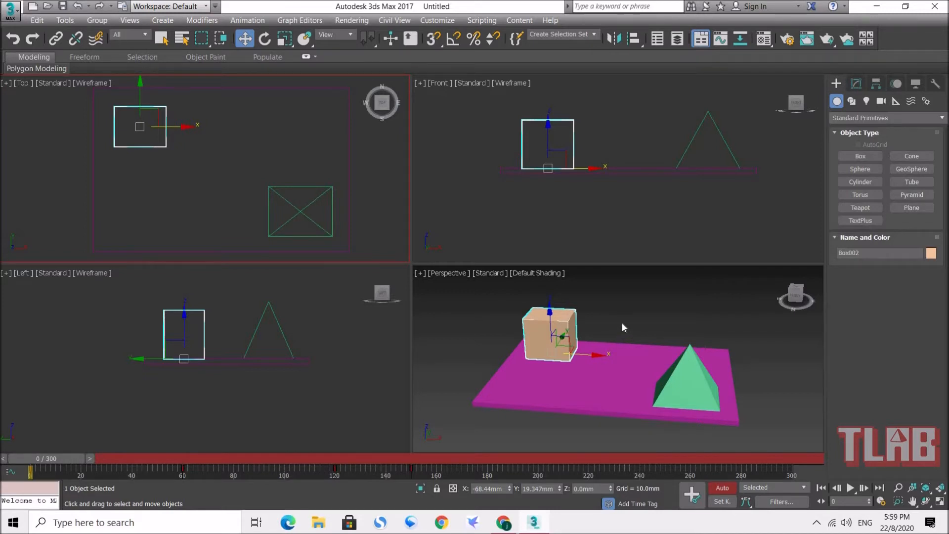
{"action": "left_click", "coordinate": [857, 85]}
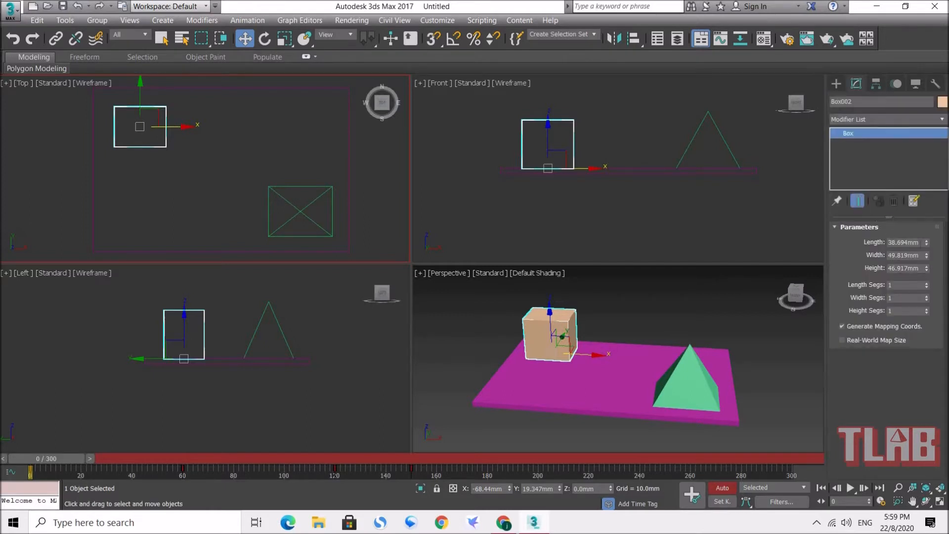
{"action": "double_click", "coordinate": [903, 242]}
{"action": "left_click", "coordinate": [849, 501]}
{"action": "key", "text": "Return"}
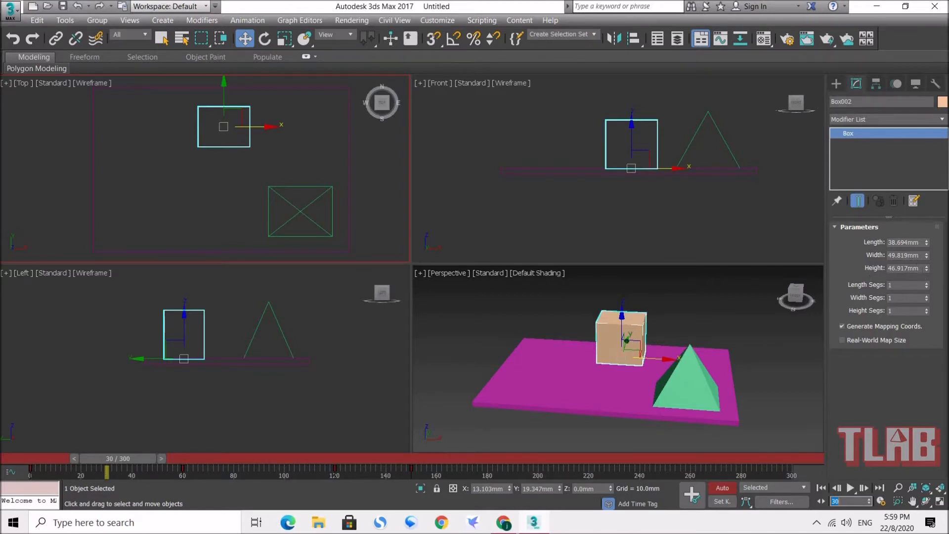
{"action": "double_click", "coordinate": [906, 269]}
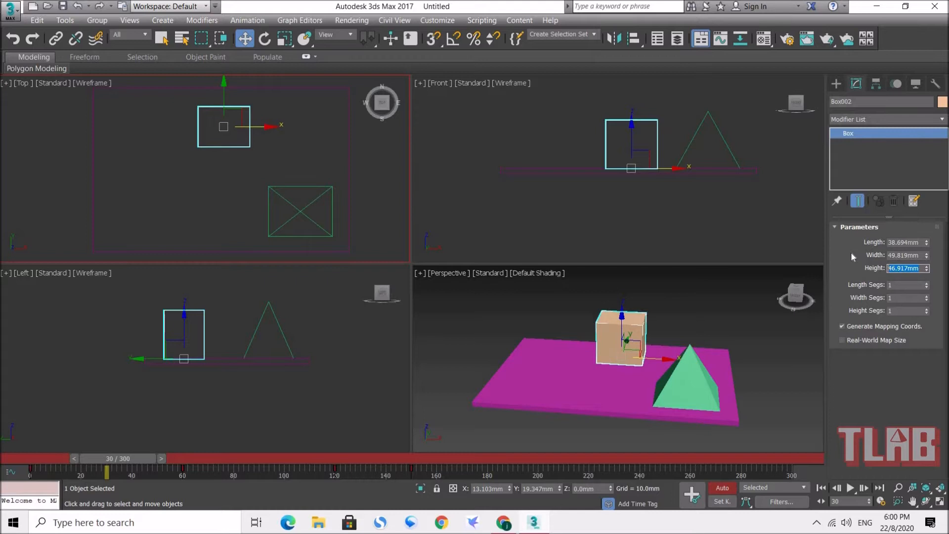
{"action": "type", "text": "100"}
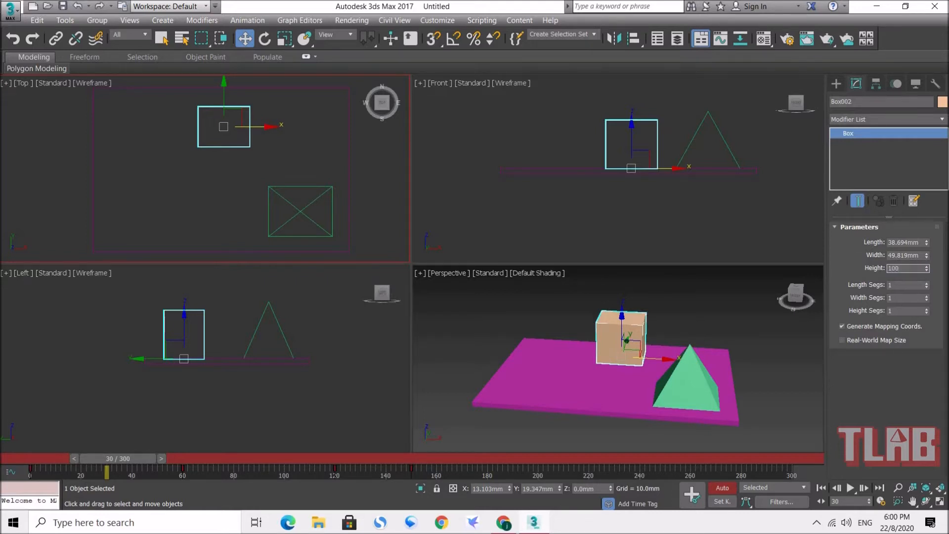
{"action": "key", "text": "Return"}
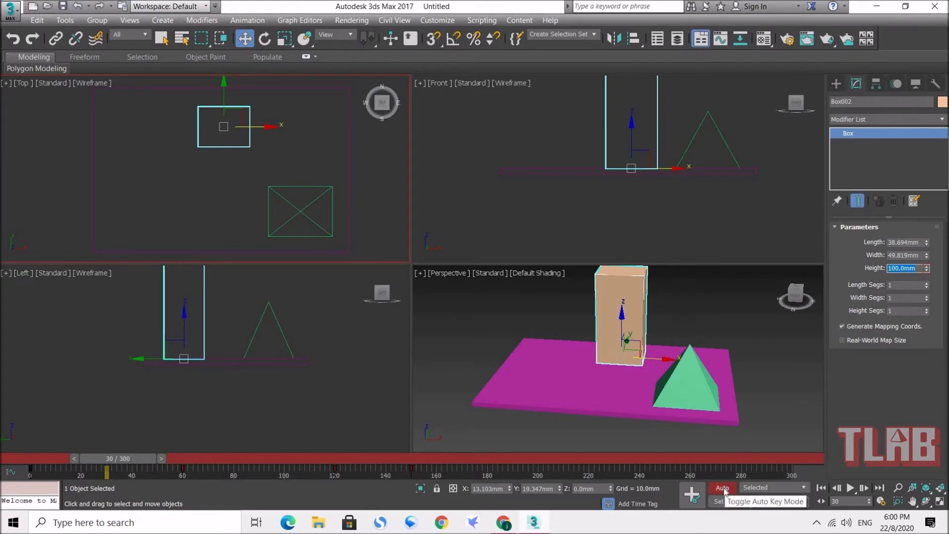
At frame 100, set the box's height to 48 mm.
{"action": "left_click_drag", "start_coordinate": [126, 459], "coordinate": [298, 452]}
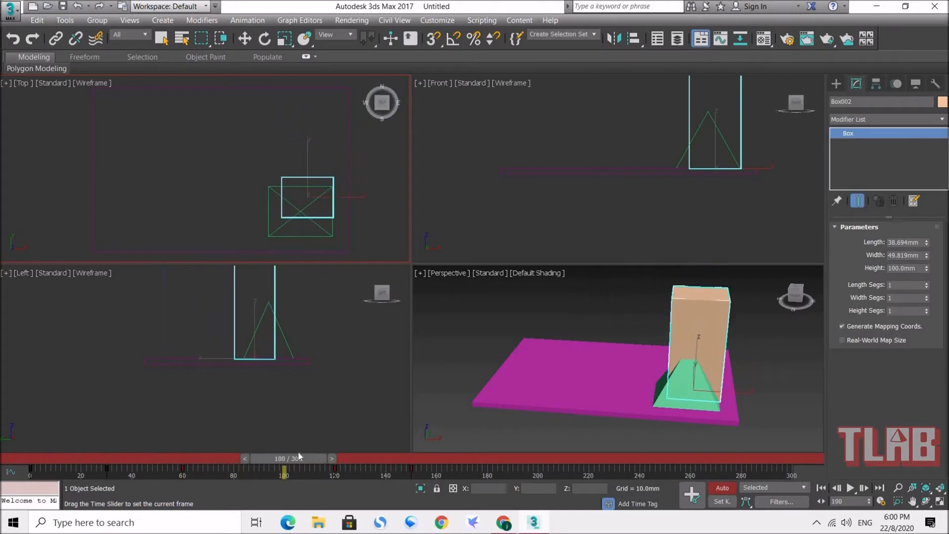
{"action": "key", "text": "w"}
{"action": "double_click", "coordinate": [917, 268]}
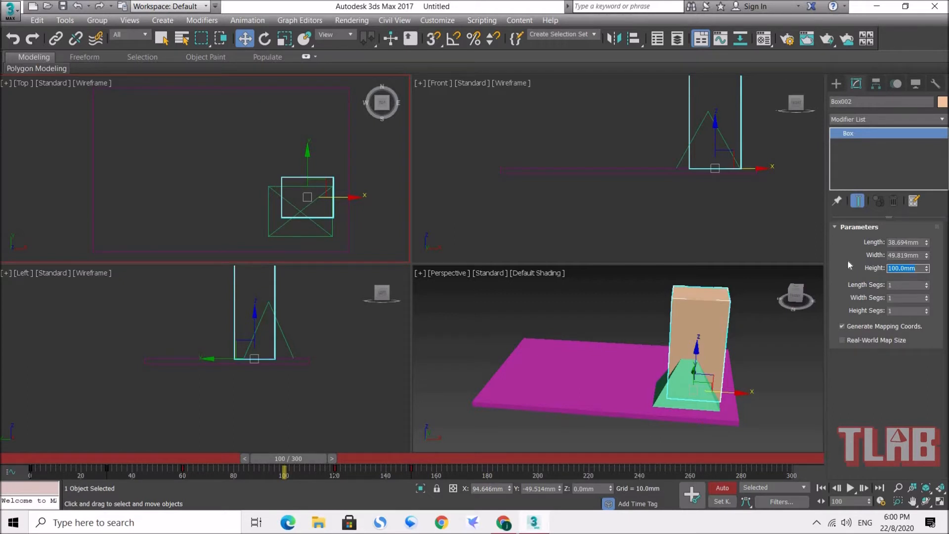
{"action": "type", "text": "48"}
{"action": "key", "text": "Return"}
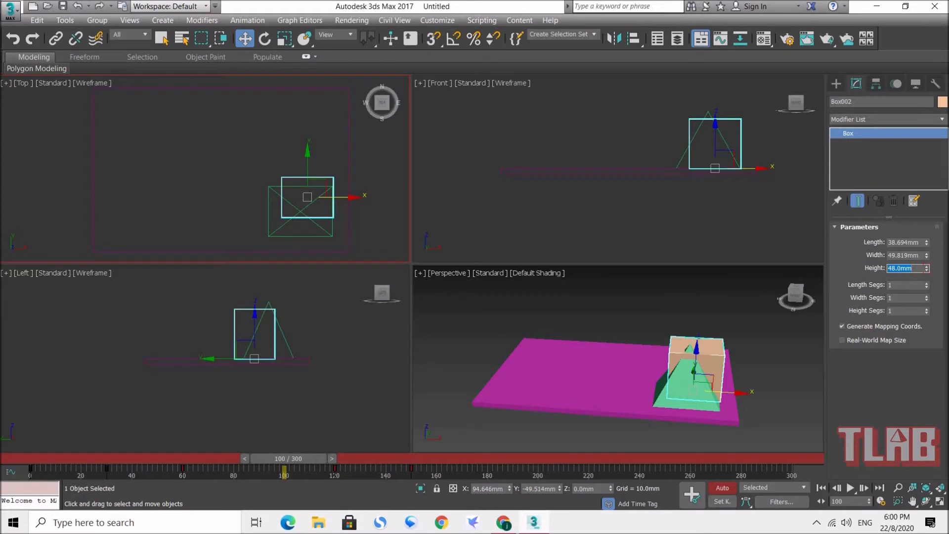
At frame 200, set the box's height to 150 mm and turn off Auto Key.
{"action": "left_click", "coordinate": [849, 501]}
{"action": "type", "text": "300"}
{"action": "key", "text": "Return"}
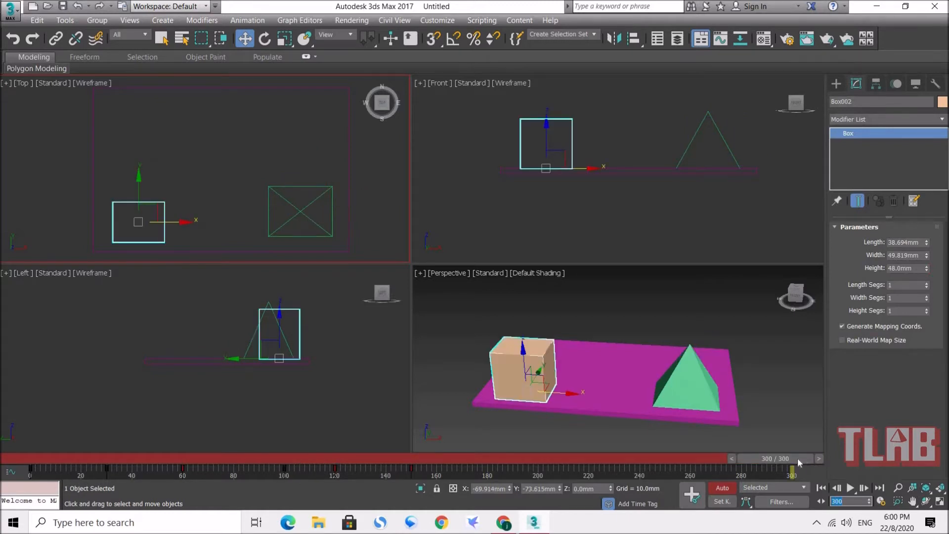
{"action": "left_click_drag", "start_coordinate": [796, 457], "coordinate": [555, 457]}
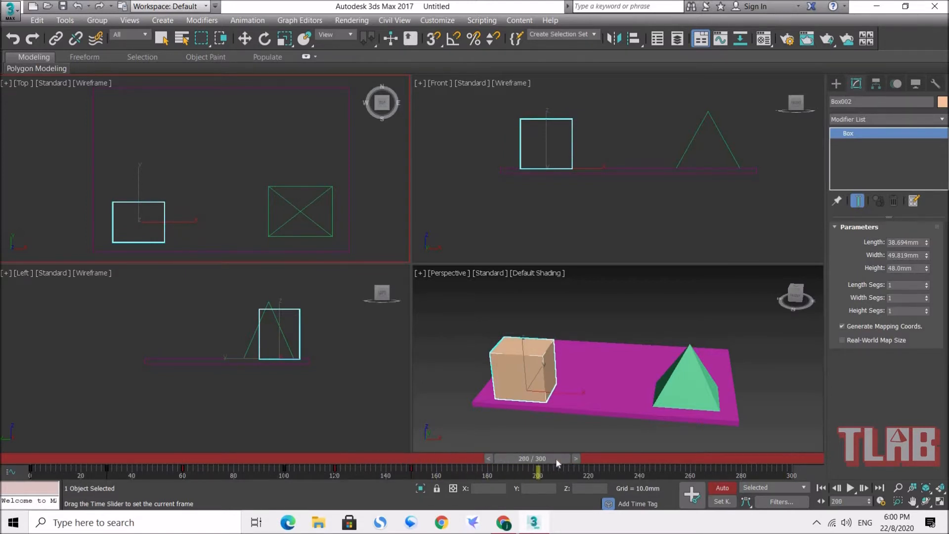
{"action": "key", "text": "w"}
{"action": "left_click", "coordinate": [846, 501]}
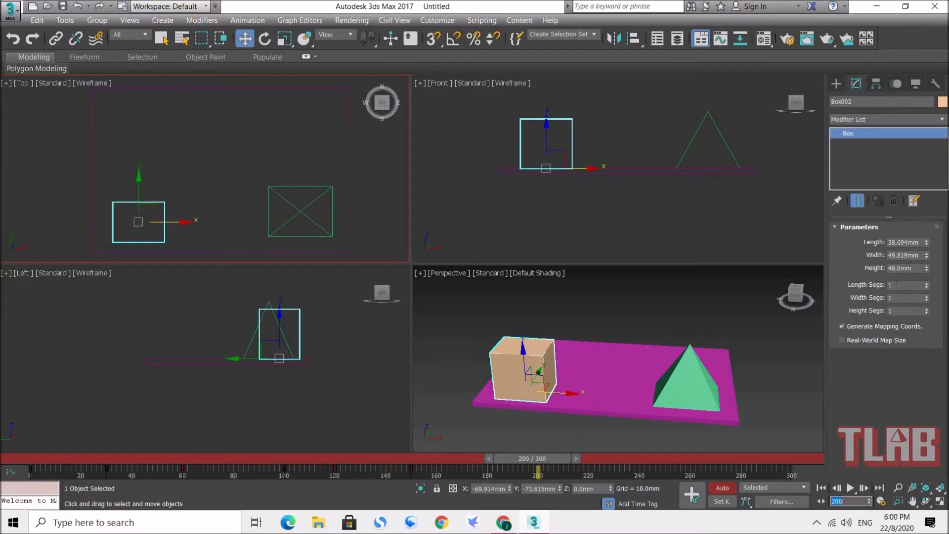
{"action": "left_click", "coordinate": [917, 268]}
{"action": "type", "text": "150"}
{"action": "key", "text": "Return"}
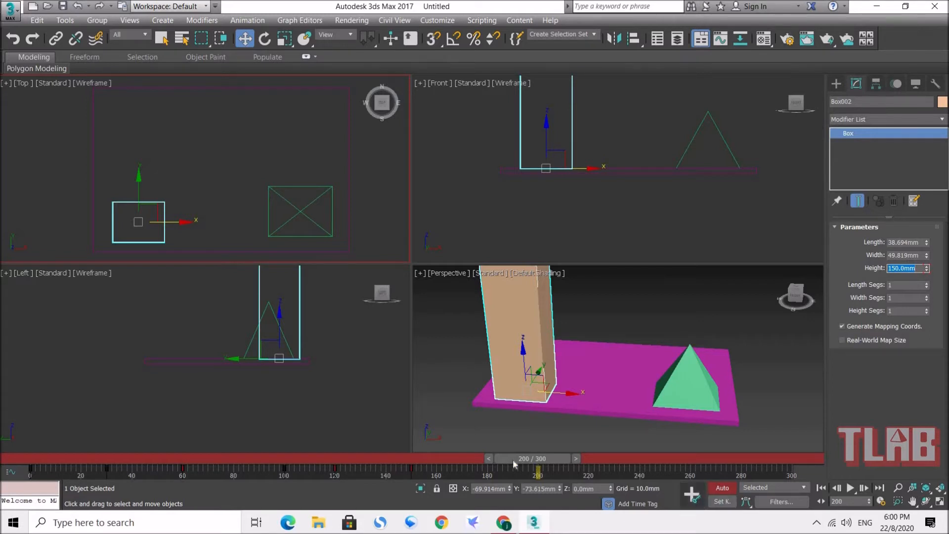
{"action": "left_click", "coordinate": [722, 488]}
Scrub the timeline back to frame 0 to review the box's height changes.
{"action": "left_click_drag", "start_coordinate": [534, 457], "coordinate": [419, 460]}
{"action": "key", "text": "w"}
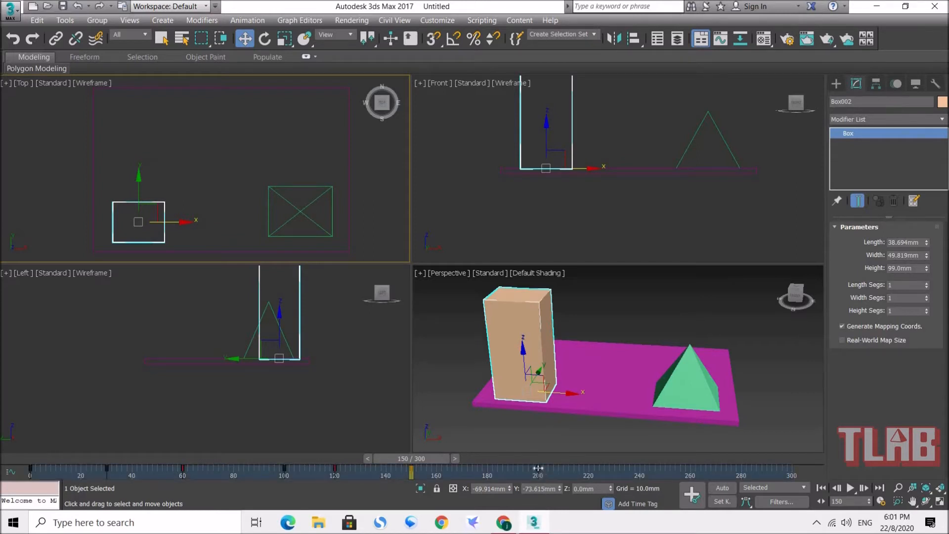
{"action": "left_click_drag", "start_coordinate": [425, 460], "coordinate": [356, 460]}
{"action": "left_click_drag", "start_coordinate": [220, 448], "coordinate": [37, 455]}
{"action": "key", "text": "w"}
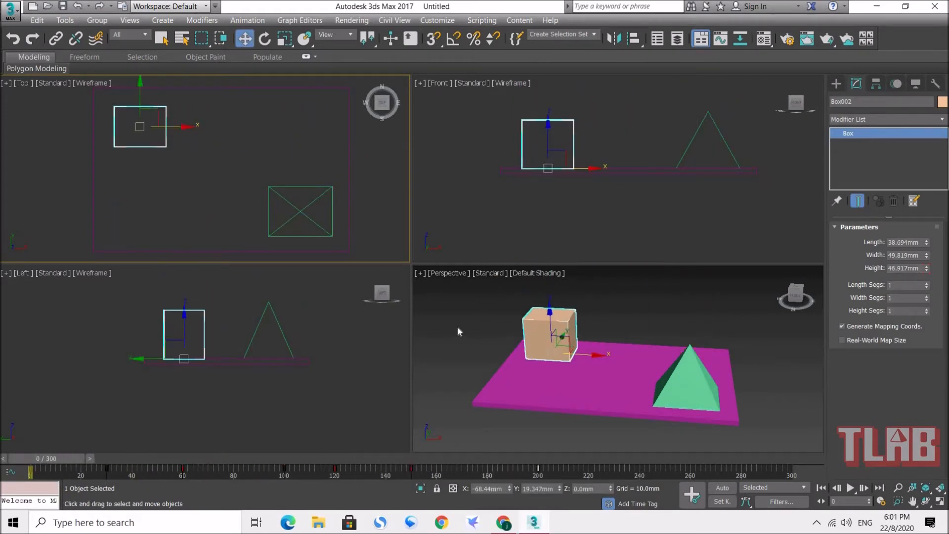
Open the Material Editor and assign the first material, 01 - Default, to the tan box in the Perspective view.
{"action": "left_click", "coordinate": [486, 324]}
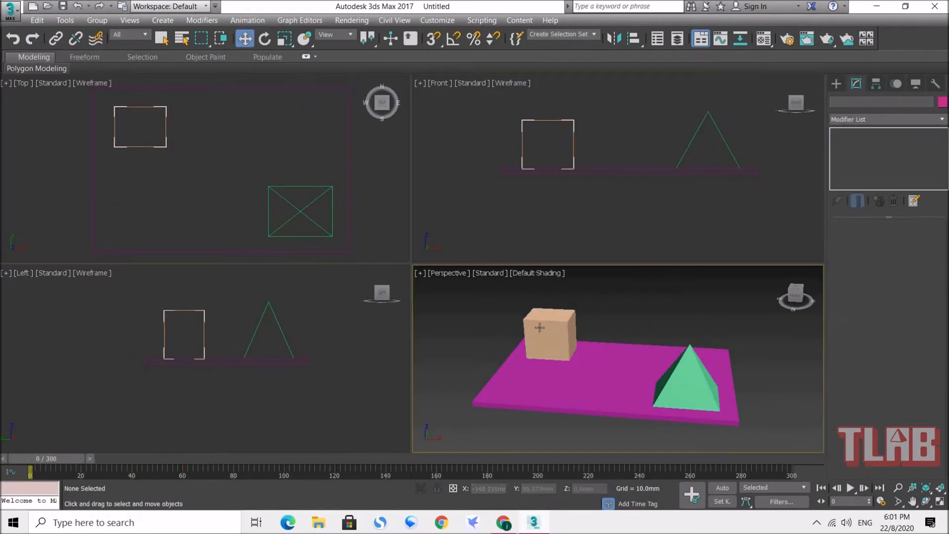
{"action": "left_click", "coordinate": [540, 329]}
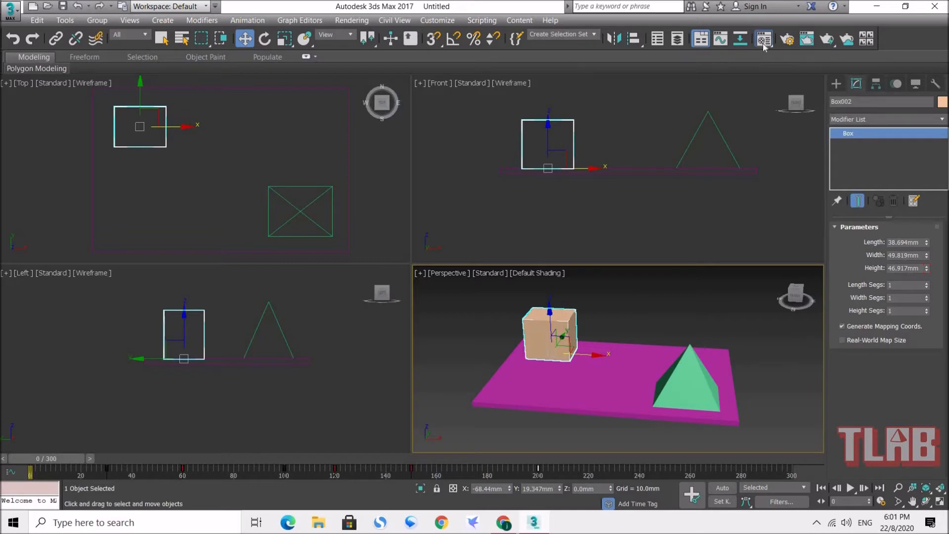
{"action": "key", "text": "m"}
{"action": "left_click_drag", "start_coordinate": [277, 56], "coordinate": [818, 95]}
{"action": "left_click", "coordinate": [488, 325]}
{"action": "left_click", "coordinate": [551, 339]}
{"action": "left_click_drag", "start_coordinate": [725, 130], "coordinate": [550, 329]}
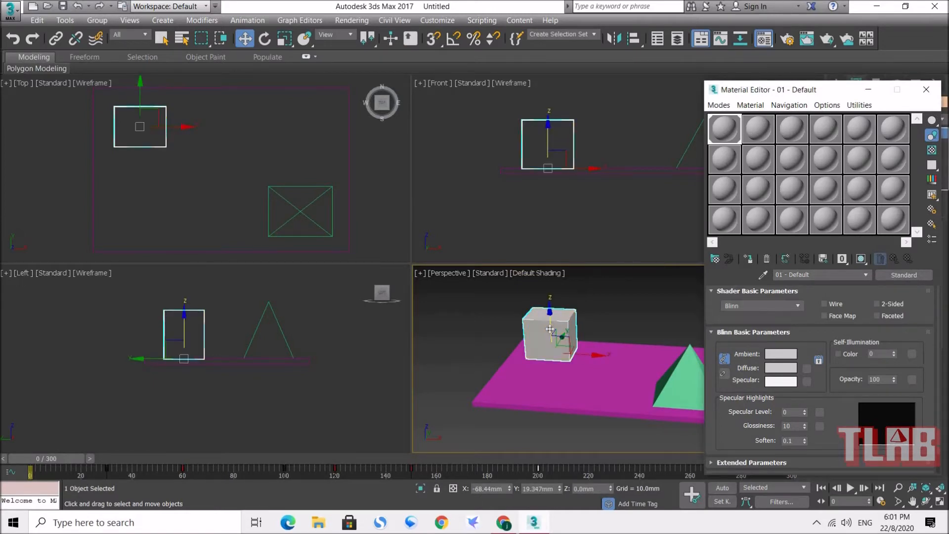
Set the box material's diffuse colour to bright yellow and move the Material Editor clear of the Perspective view.
{"action": "left_click", "coordinate": [787, 370]}
{"action": "left_click_drag", "start_coordinate": [345, 123], "coordinate": [329, 72]}
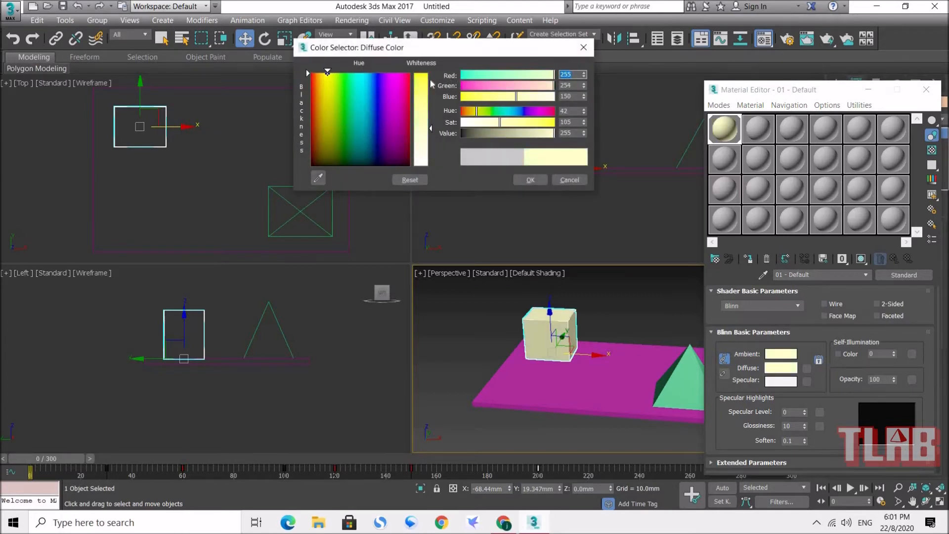
{"action": "left_click_drag", "start_coordinate": [425, 123], "coordinate": [425, 163]}
{"action": "left_click", "coordinate": [530, 179]}
{"action": "left_click_drag", "start_coordinate": [830, 94], "coordinate": [229, 72]}
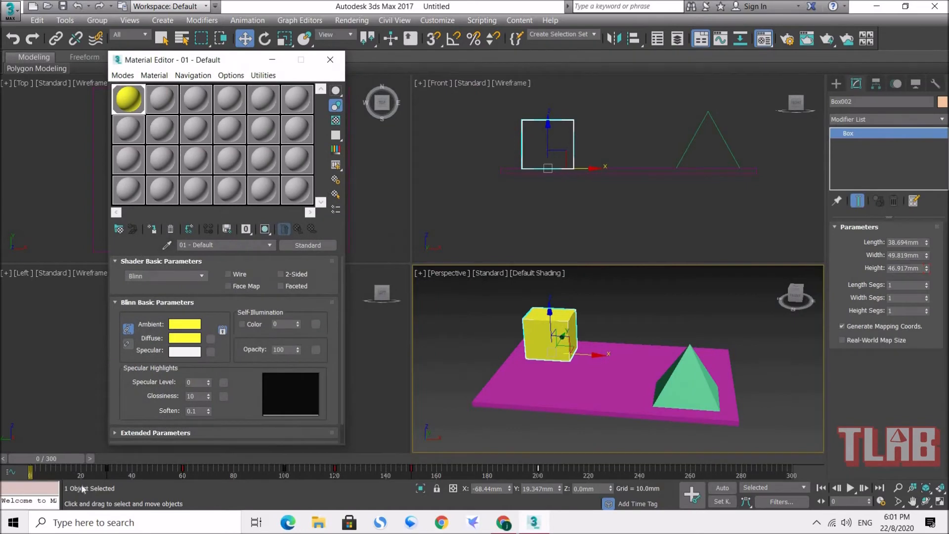
Turn on Auto Key and, at frame 90, set the box material's diffuse colour to pure red (255, 0, 0).
{"action": "left_click", "coordinate": [722, 488]}
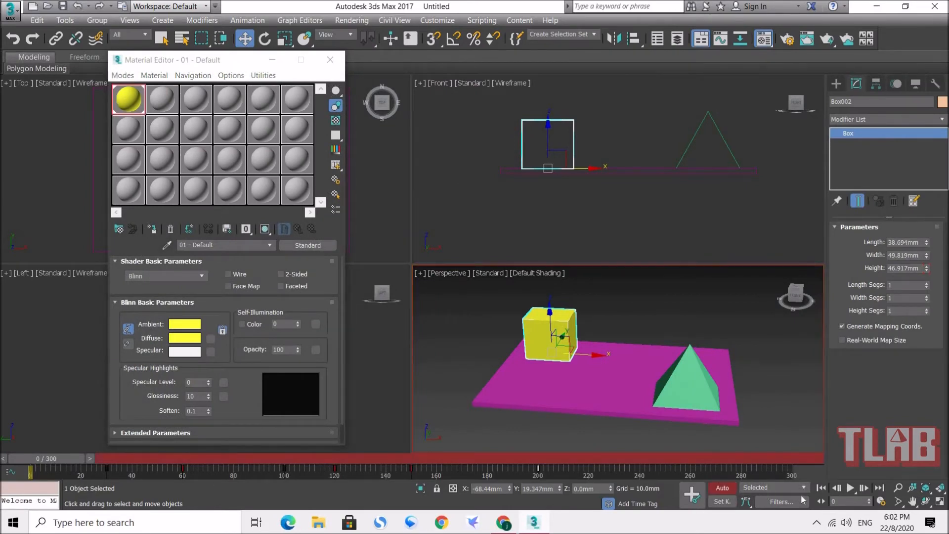
{"action": "left_click", "coordinate": [843, 501]}
{"action": "type", "text": "90"}
{"action": "key", "text": "Return"}
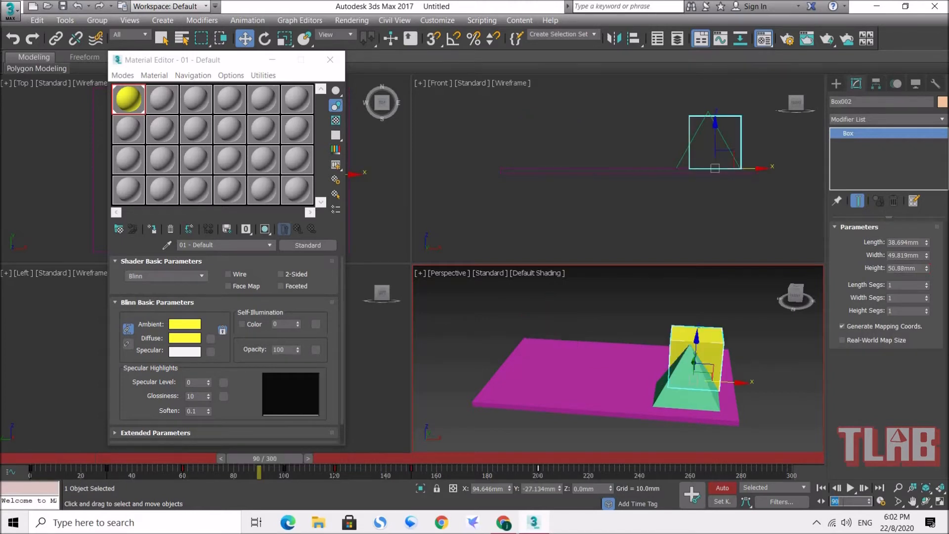
{"action": "left_click", "coordinate": [187, 338]}
{"action": "left_click_drag", "start_coordinate": [350, 118], "coordinate": [409, 74]}
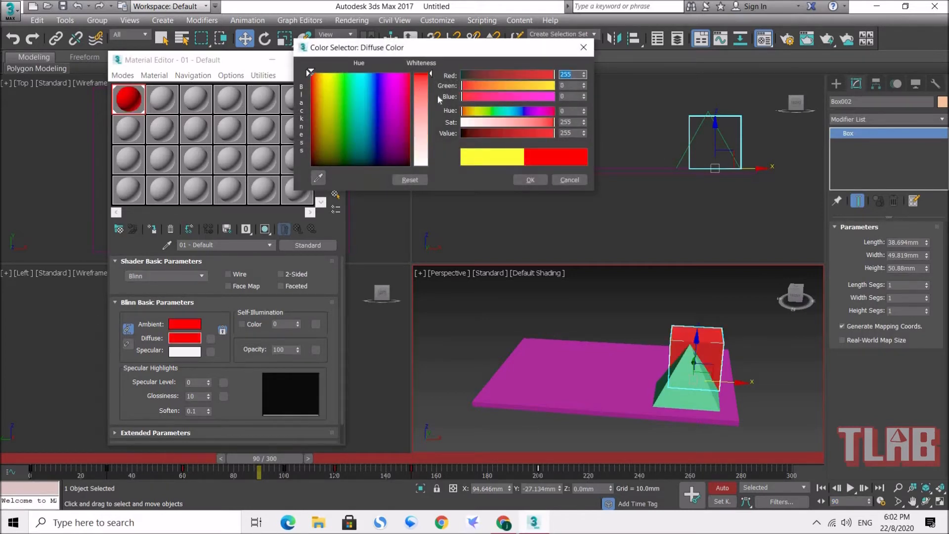
{"action": "key", "text": "Return"}
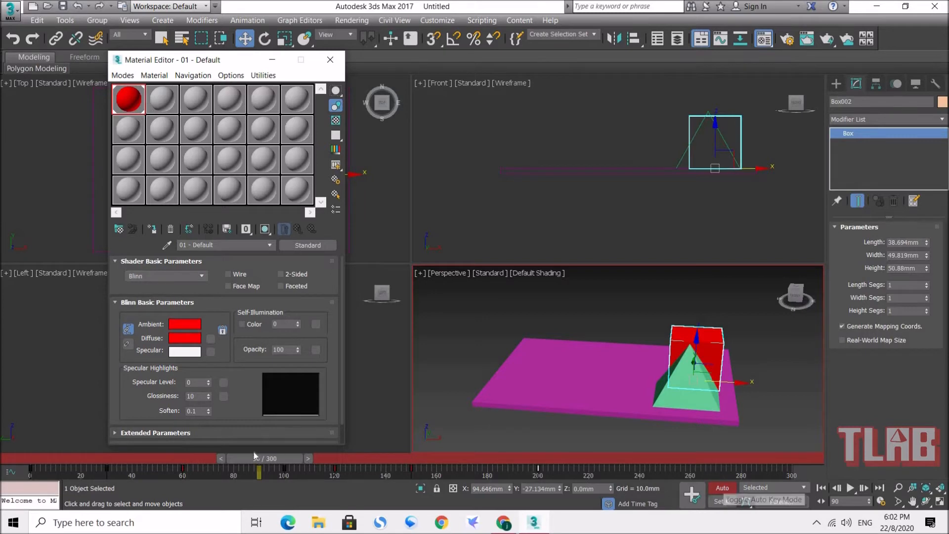
At frame 250, set the box material's diffuse colour to blue-violet and turn off Auto Key.
{"action": "left_click", "coordinate": [846, 501]}
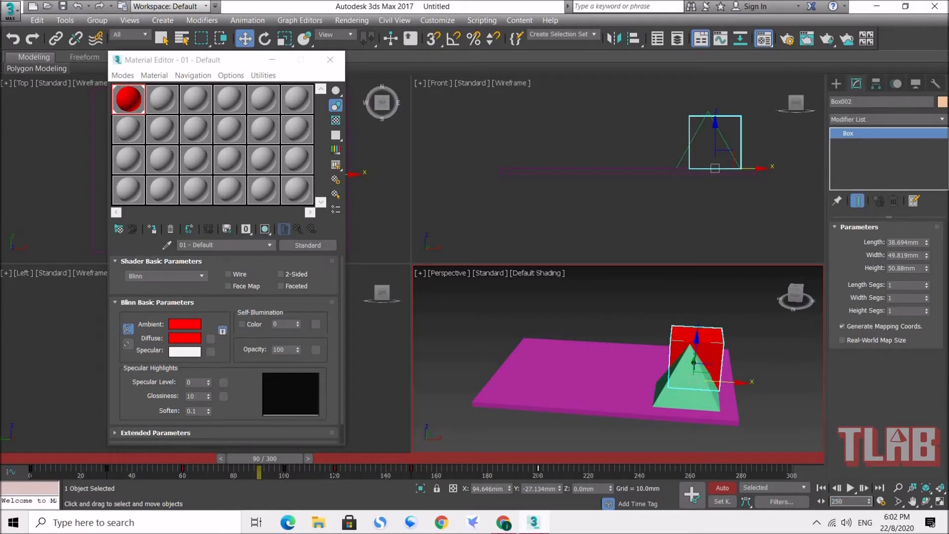
{"action": "key", "text": "Return"}
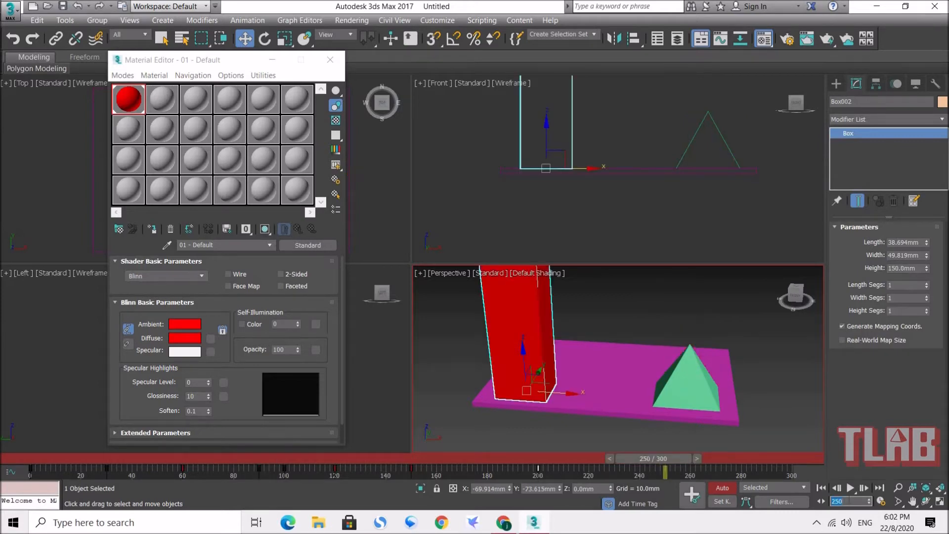
{"action": "left_click", "coordinate": [175, 338]}
{"action": "left_click", "coordinate": [378, 74]}
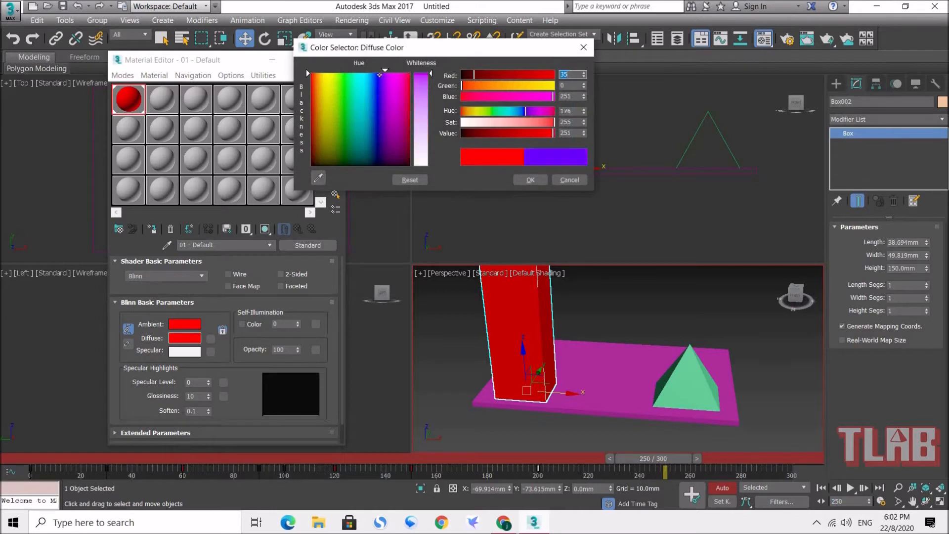
{"action": "left_click", "coordinate": [526, 178]}
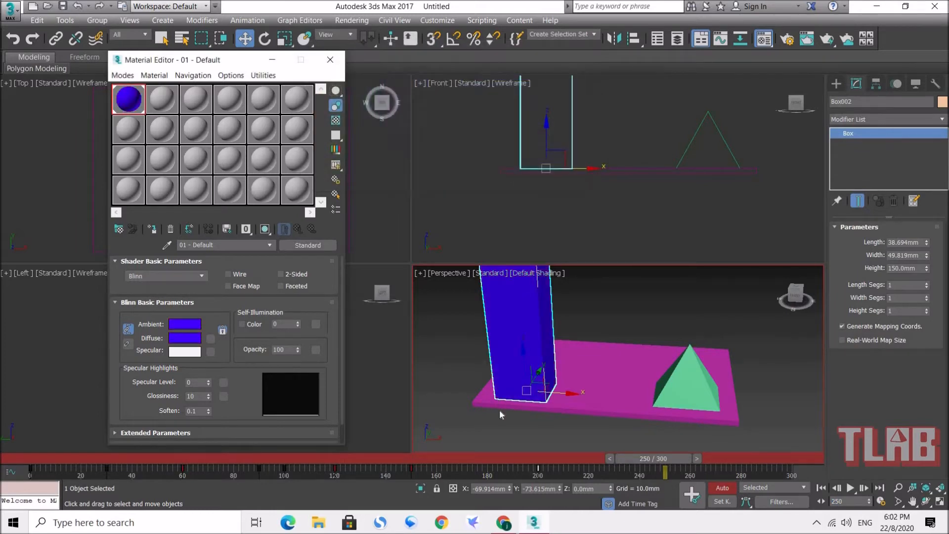
{"action": "left_click", "coordinate": [721, 488]}
Play the box's colour and height animation from frame 0 in the Perspective view and return the timeline to frame 0.
{"action": "left_click_drag", "start_coordinate": [664, 458], "coordinate": [148, 458]}
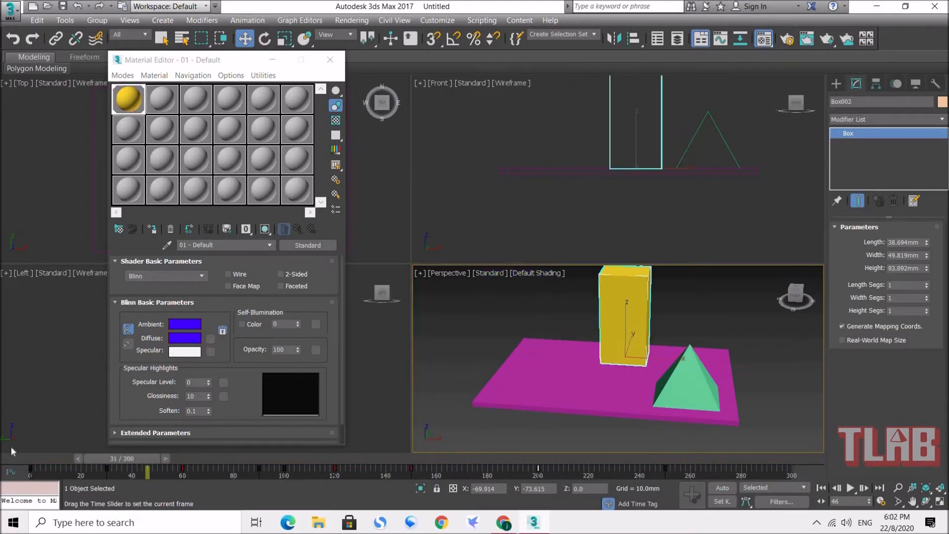
{"action": "left_click", "coordinate": [451, 300]}
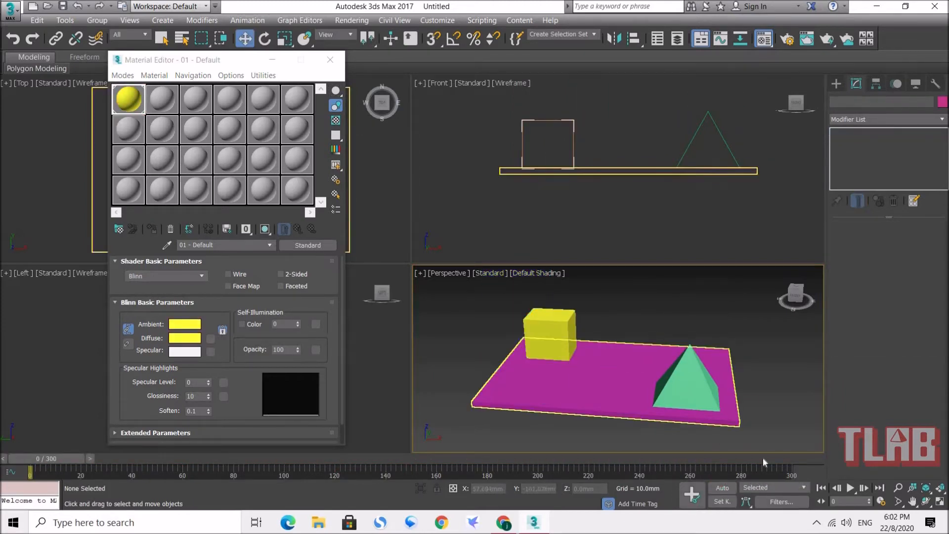
{"action": "left_click", "coordinate": [850, 487]}
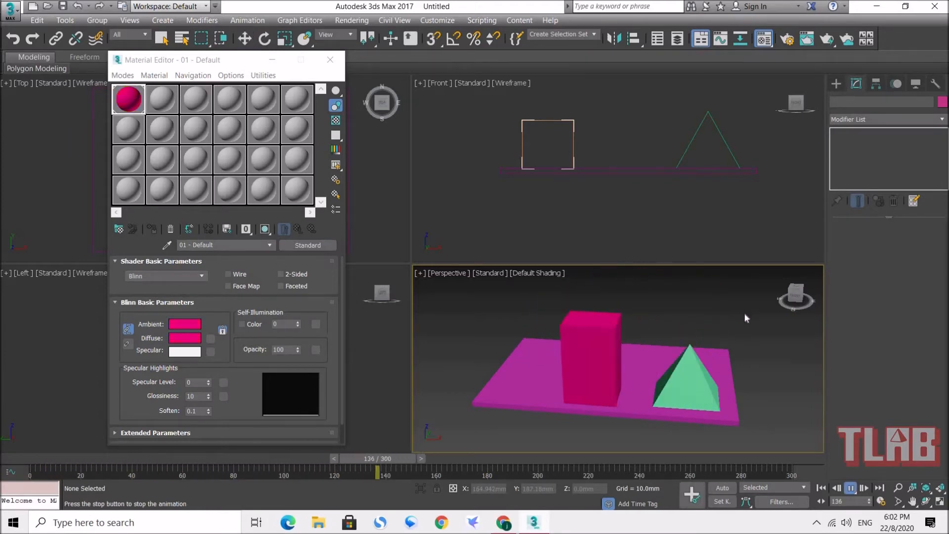
{"action": "left_click_drag", "start_coordinate": [495, 460], "coordinate": [42, 459]}
{"action": "key", "text": "w"}
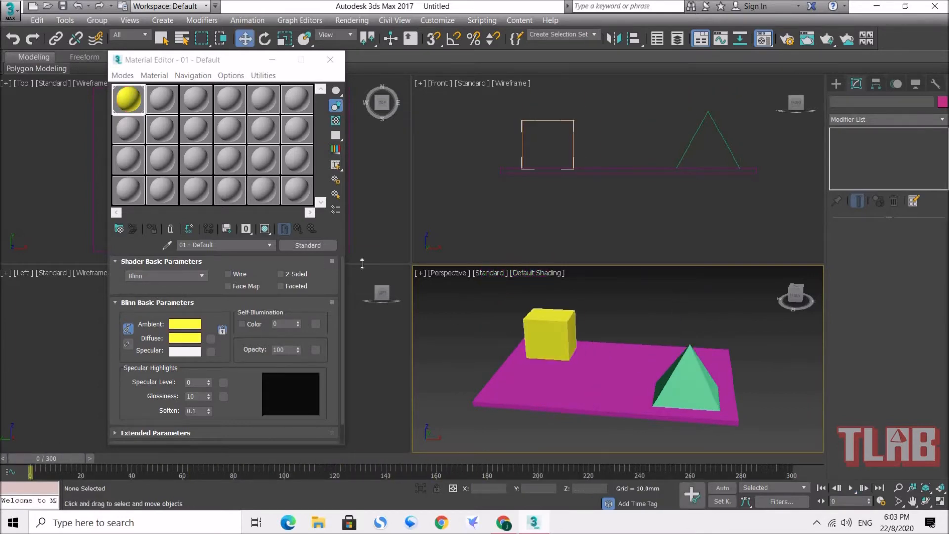
Select the box and scrub the timeline through its animation up to about frame 250 and back to frame 0.
{"action": "left_click", "coordinate": [541, 327]}
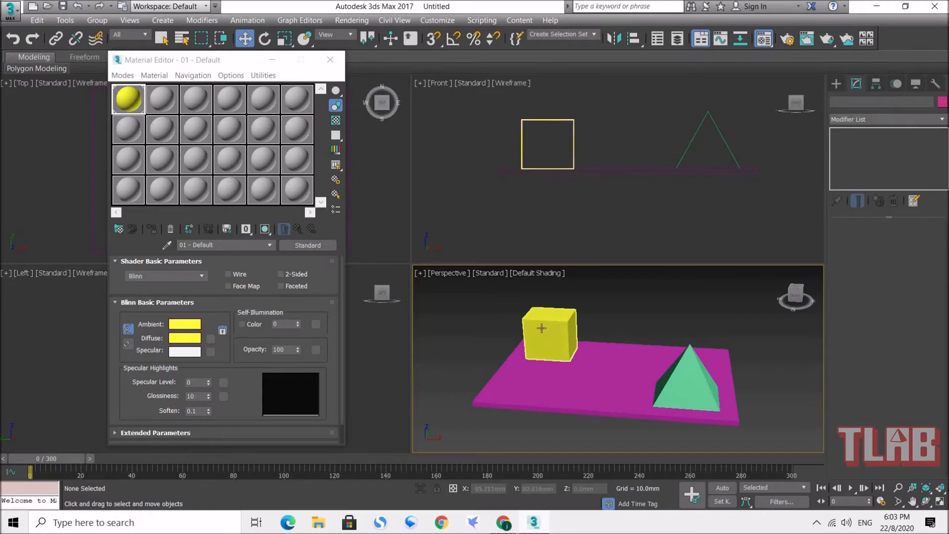
{"action": "left_click", "coordinate": [542, 328]}
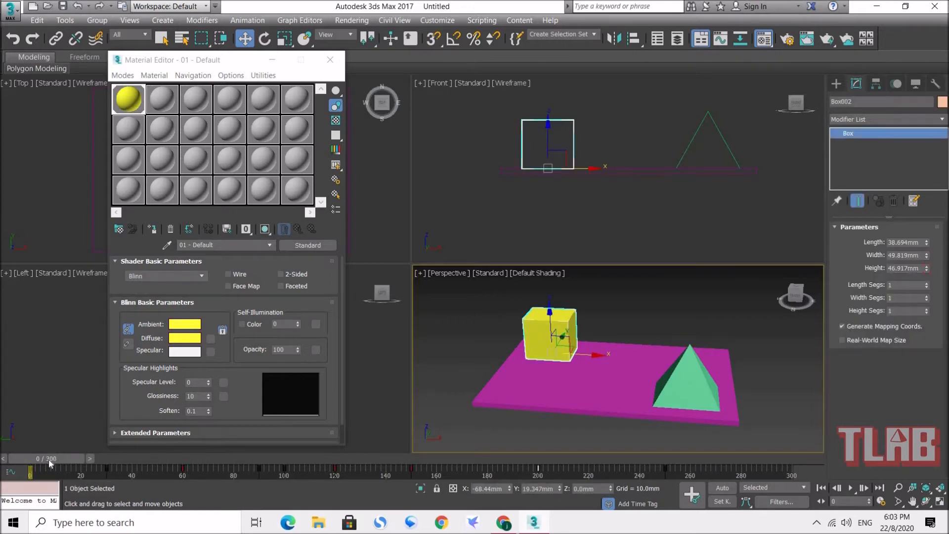
{"action": "mouse_move", "coordinate": [42, 458]}
{"action": "left_mouse_down"}
{"action": "mouse_move", "coordinate": [657, 453]}
{"action": "mouse_move", "coordinate": [651, 457]}
{"action": "left_mouse_up"}
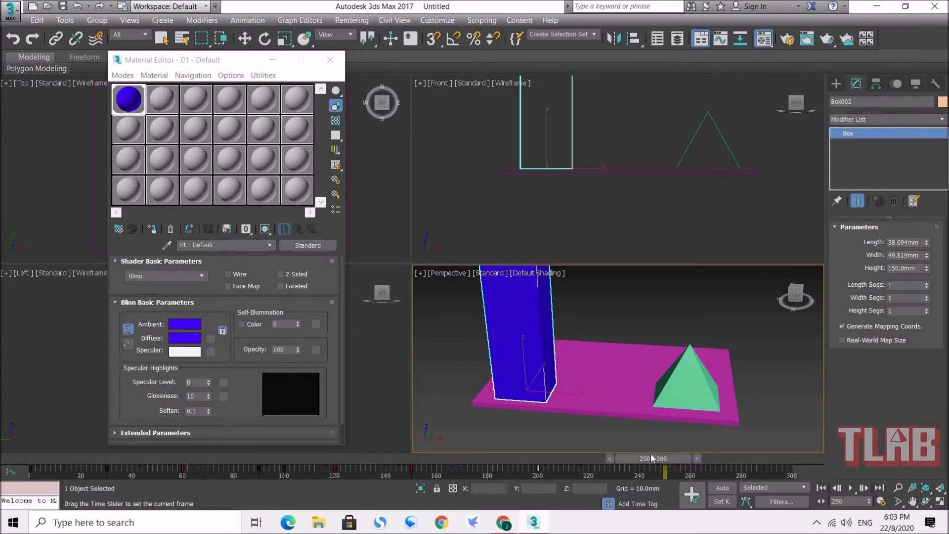
{"action": "left_click_drag", "start_coordinate": [651, 453], "coordinate": [376, 456]}
{"action": "left_click_drag", "start_coordinate": [174, 454], "coordinate": [627, 453]}
{"action": "left_click_drag", "start_coordinate": [455, 453], "coordinate": [30, 454]}
{"action": "key", "text": "w"}
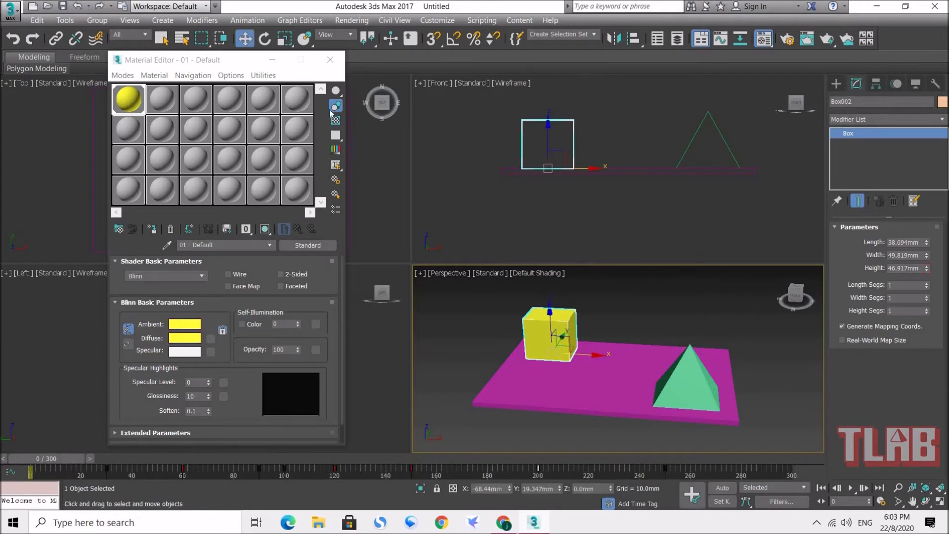
Minimise the Material Editor and inspect the box's animation keys at frames 200 and 60.
{"action": "left_click", "coordinate": [271, 63]}
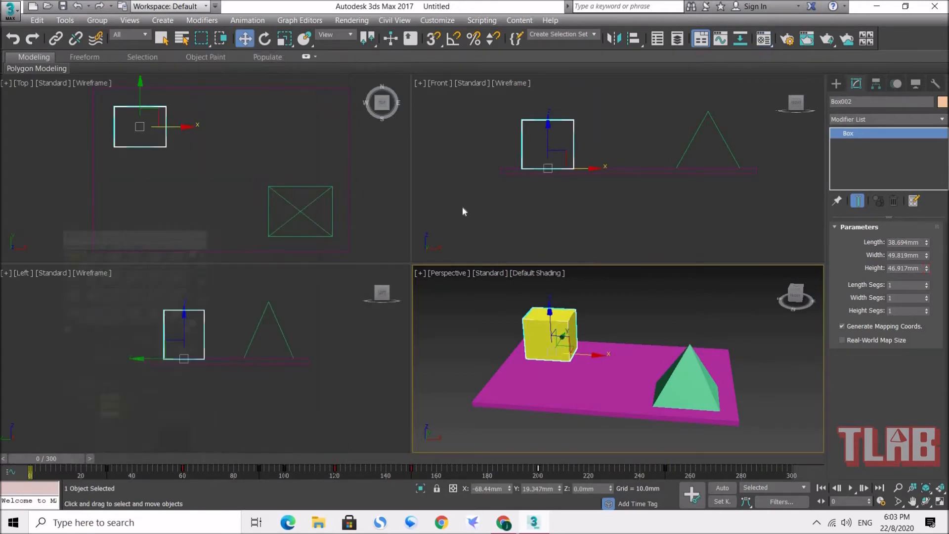
{"action": "left_click", "coordinate": [688, 378]}
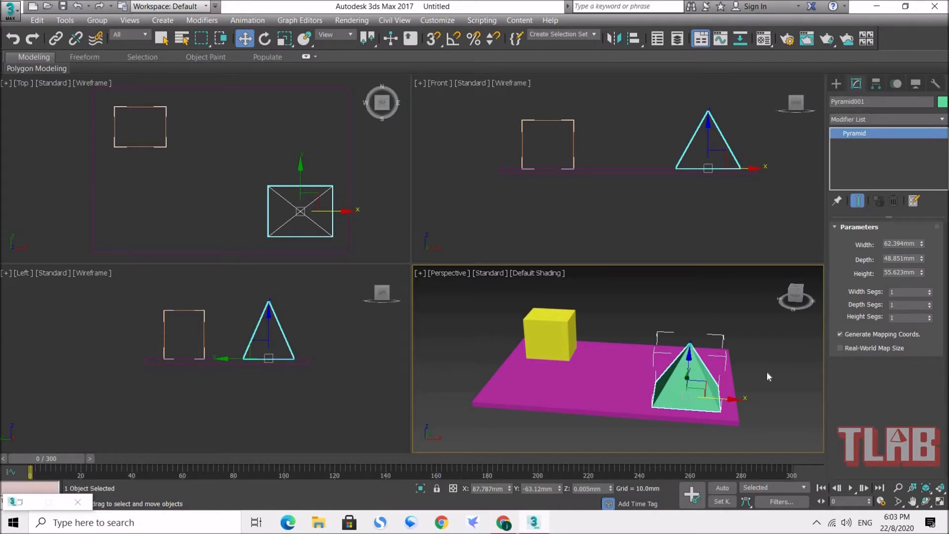
{"action": "left_click", "coordinate": [556, 329]}
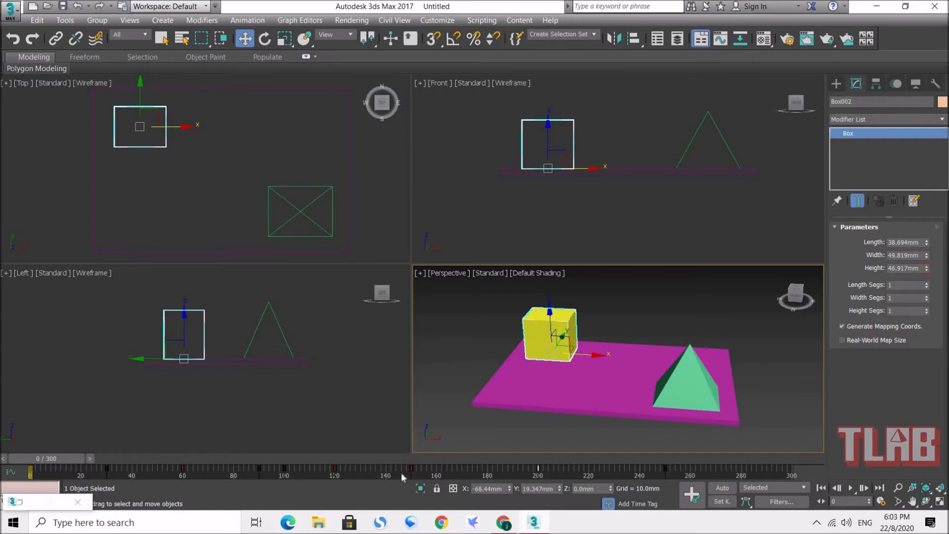
{"action": "right_click", "coordinate": [538, 468]}
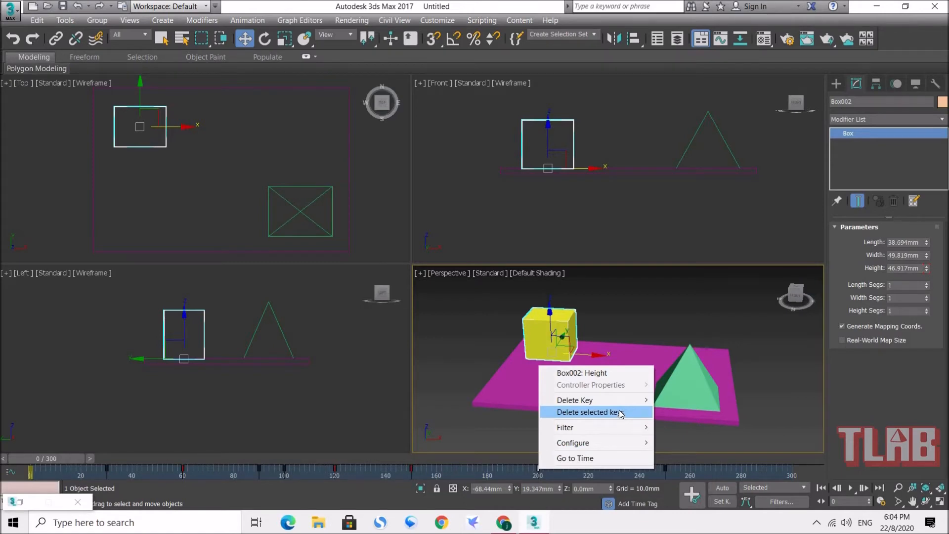
{"action": "left_click", "coordinate": [537, 468]}
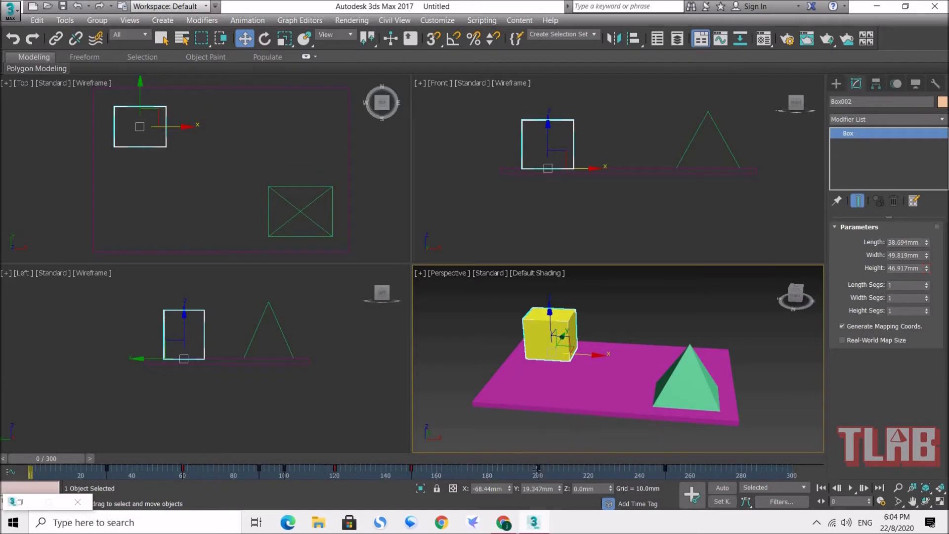
{"action": "right_click", "coordinate": [181, 472]}
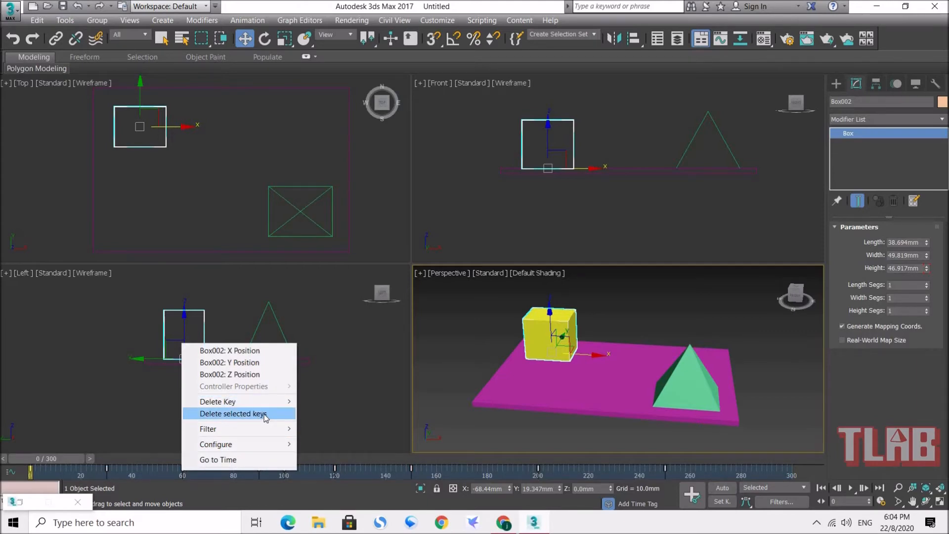
{"action": "left_click", "coordinate": [543, 424]}
With Auto Key on at frame 100, move the pyramid to the base's back-left corner and set its height to 100 mm.
{"action": "left_click", "coordinate": [698, 382]}
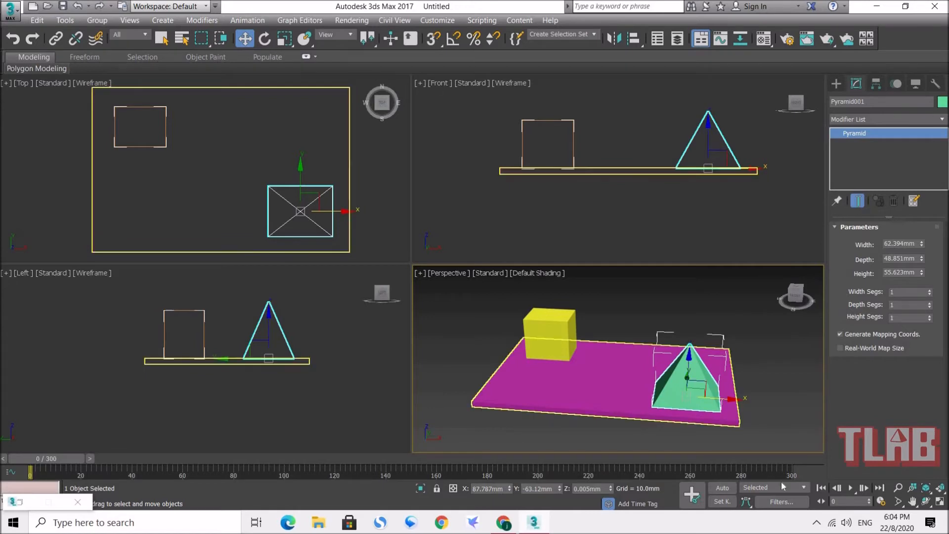
{"action": "left_click", "coordinate": [722, 490]}
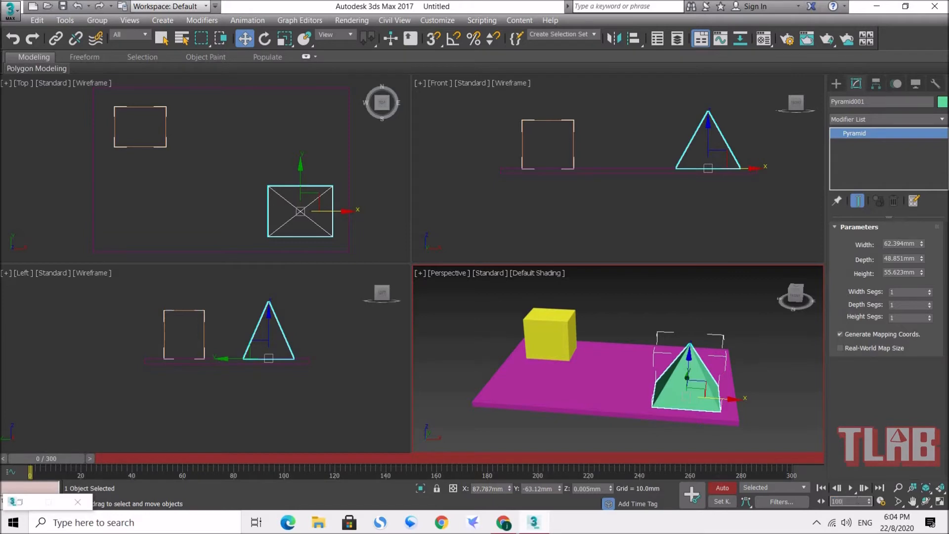
{"action": "type", "text": "100"}
{"action": "key", "text": "Return"}
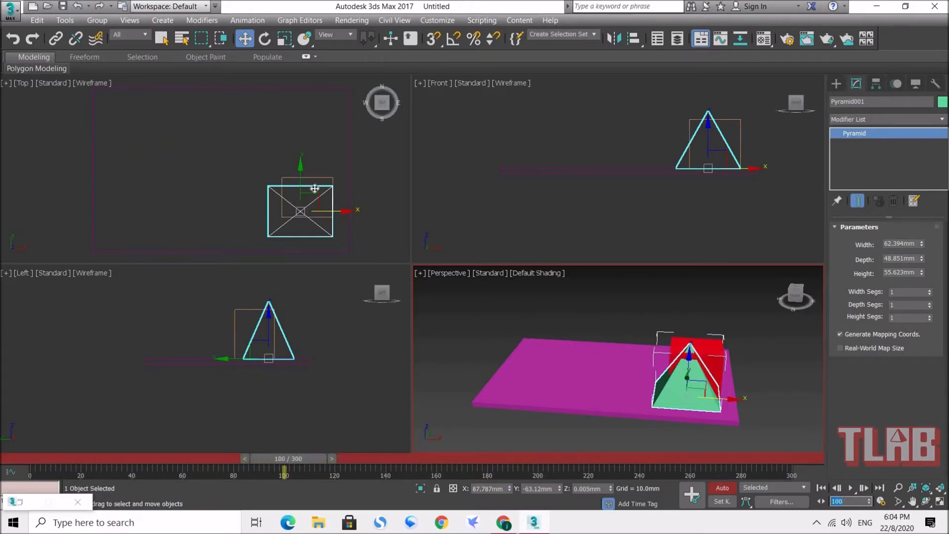
{"action": "left_click_drag", "start_coordinate": [299, 235], "coordinate": [136, 142]}
{"action": "mouse_move", "coordinate": [192, 458]}
{"action": "left_mouse_down"}
{"action": "mouse_move", "coordinate": [16, 438]}
{"action": "mouse_move", "coordinate": [193, 458]}
{"action": "left_mouse_up"}
{"action": "mouse_move", "coordinate": [298, 444]}
{"action": "left_mouse_down"}
{"action": "mouse_move", "coordinate": [75, 434]}
{"action": "mouse_move", "coordinate": [302, 437]}
{"action": "mouse_move", "coordinate": [286, 432]}
{"action": "mouse_move", "coordinate": [18, 445]}
{"action": "mouse_move", "coordinate": [307, 442]}
{"action": "left_mouse_up"}
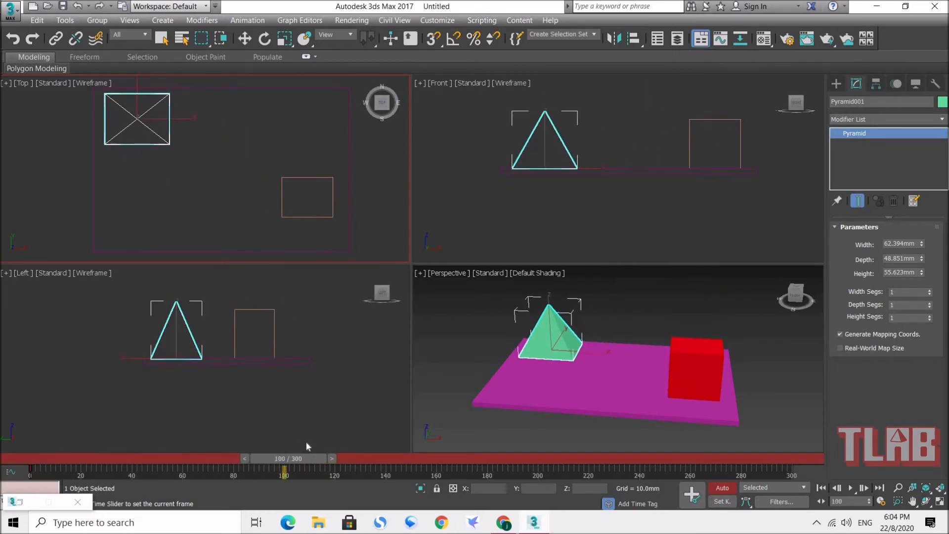
{"action": "key", "text": "w"}
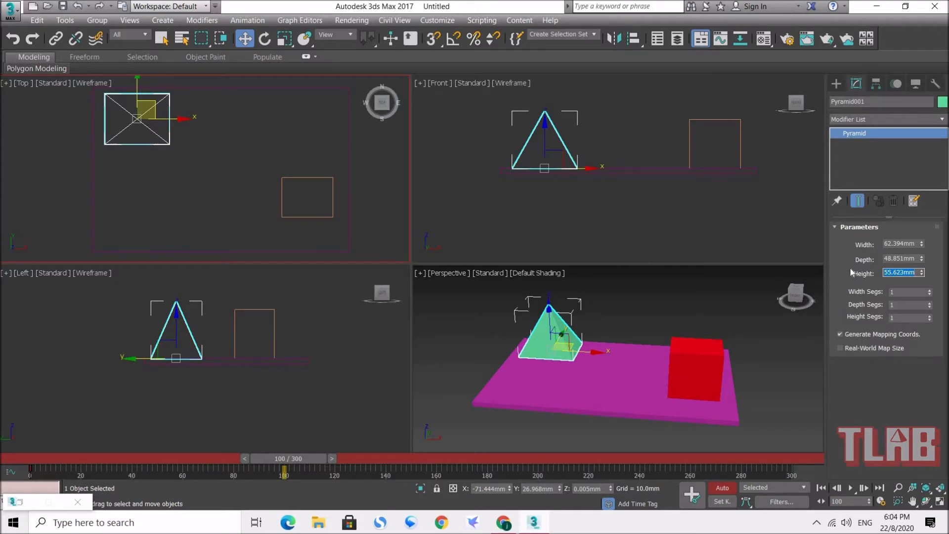
{"action": "type", "text": "100"}
{"action": "key", "text": "Return"}
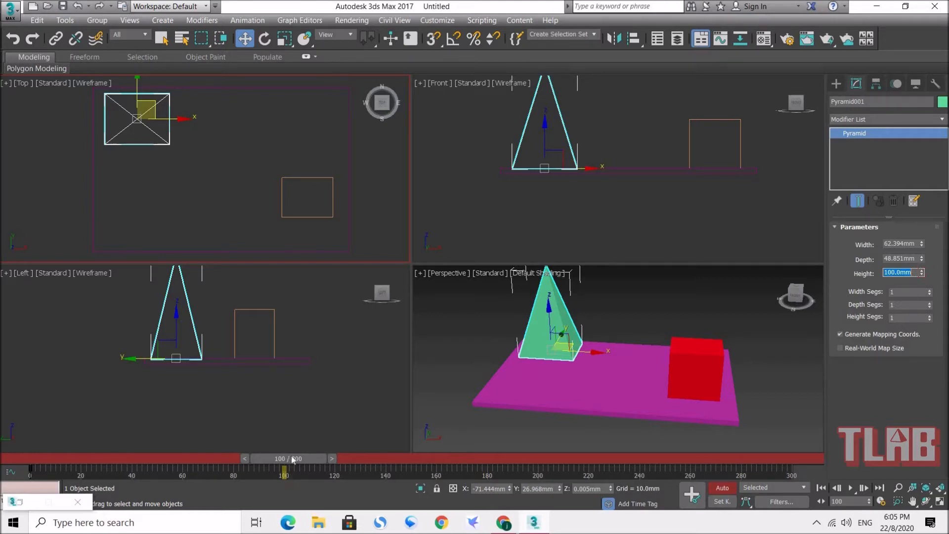
At frame 200, move the pyramid about 160 mm along X to the base's back-right corner and turn off Auto Key.
{"action": "left_click", "coordinate": [854, 501]}
{"action": "type", "text": "200"}
{"action": "key", "text": "Return"}
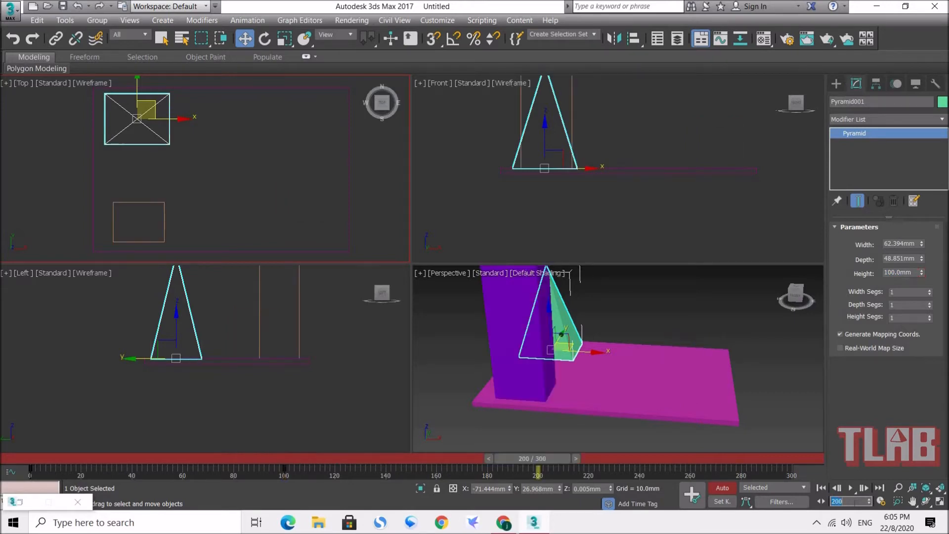
{"action": "left_click_drag", "start_coordinate": [195, 116], "coordinate": [340, 119]}
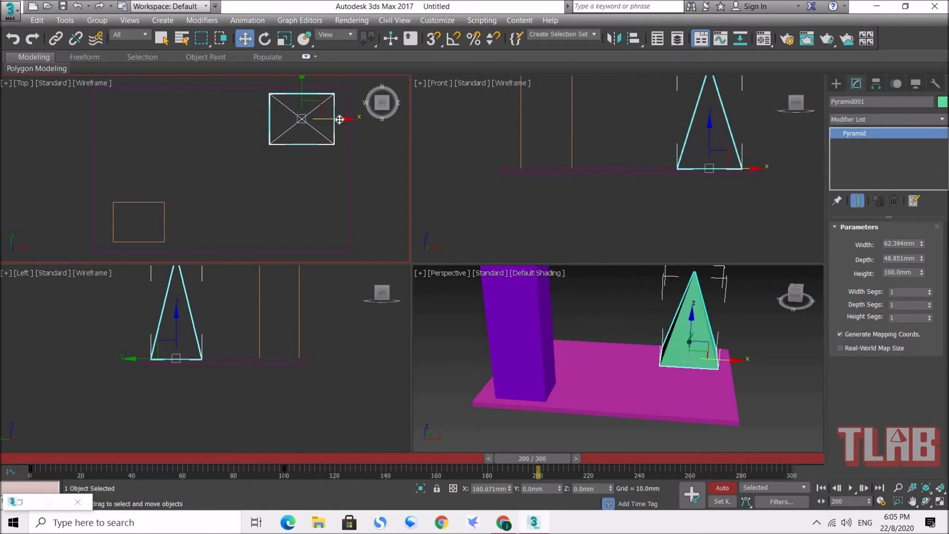
{"action": "left_click", "coordinate": [722, 488]}
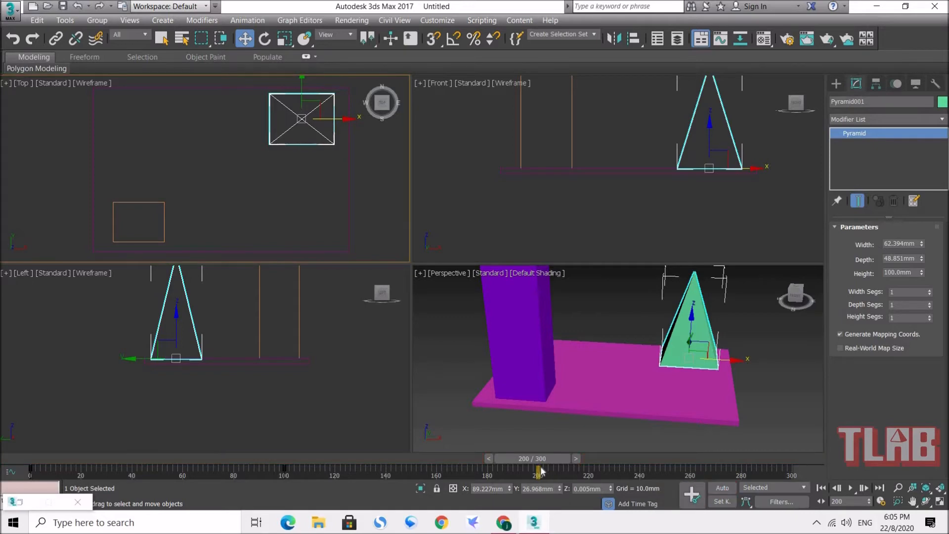
Scrub the timeline from frame 200 back to frame 0 to review the pyramid's movement and height change.
{"action": "left_click_drag", "start_coordinate": [544, 459], "coordinate": [50, 459]}
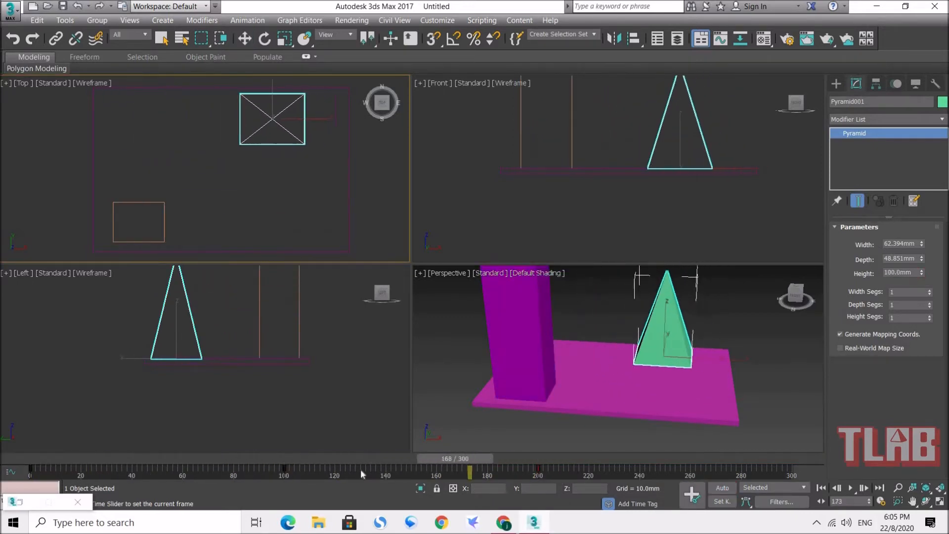
{"action": "left_click_drag", "start_coordinate": [122, 476], "coordinate": [19, 462]}
{"action": "key", "text": "w"}
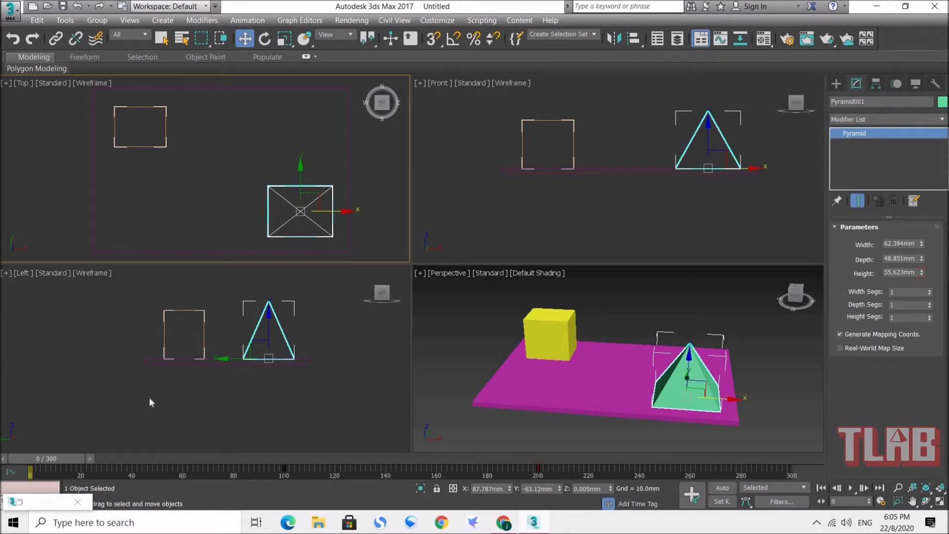
Compare the timeline keys of the box and the pyramid by selecting each in the Perspective view, ending with the pyramid.
{"action": "left_click", "coordinate": [649, 297]}
{"action": "left_click", "coordinate": [552, 324]}
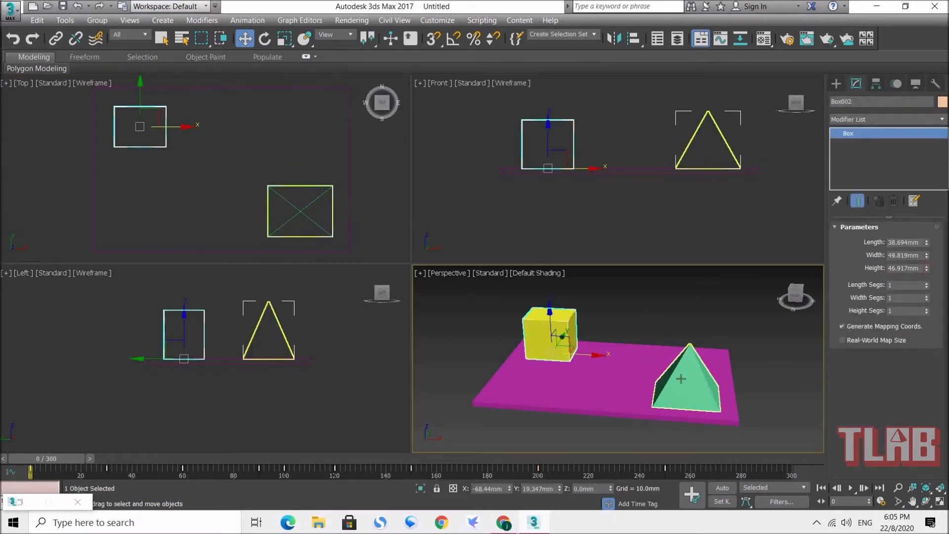
{"action": "left_click", "coordinate": [681, 379]}
{"action": "left_click", "coordinate": [530, 338]}
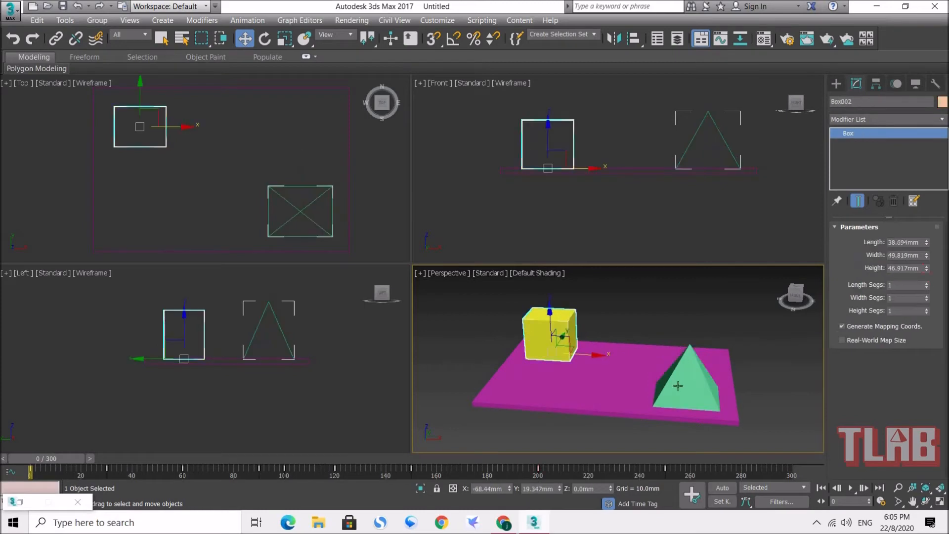
{"action": "key", "text": "ctrl+z"}
{"action": "left_click", "coordinate": [545, 331]}
{"action": "left_click", "coordinate": [688, 390]}
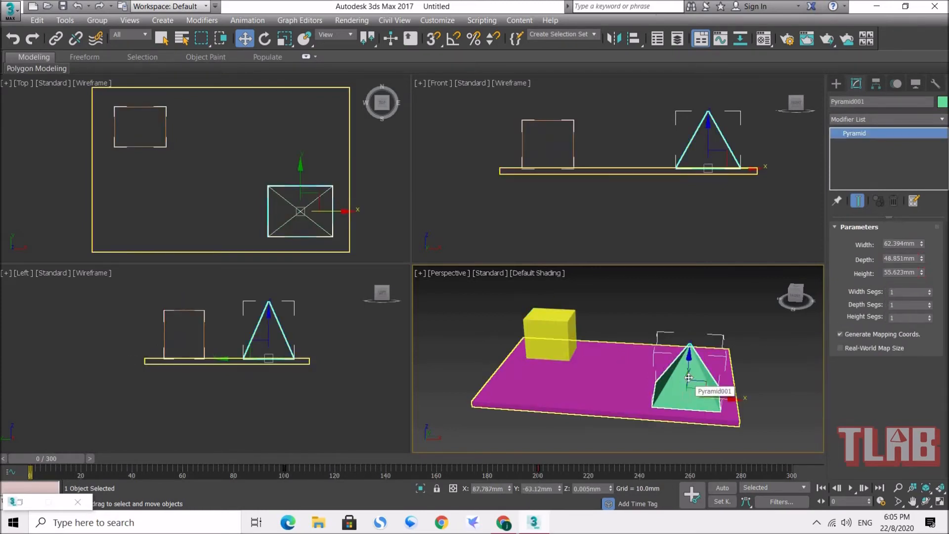
Turn on Auto Key and, at frame 100, rotate the pyramid freehand about -12.6 degrees around Z in the Top view.
{"action": "left_click", "coordinate": [723, 488]}
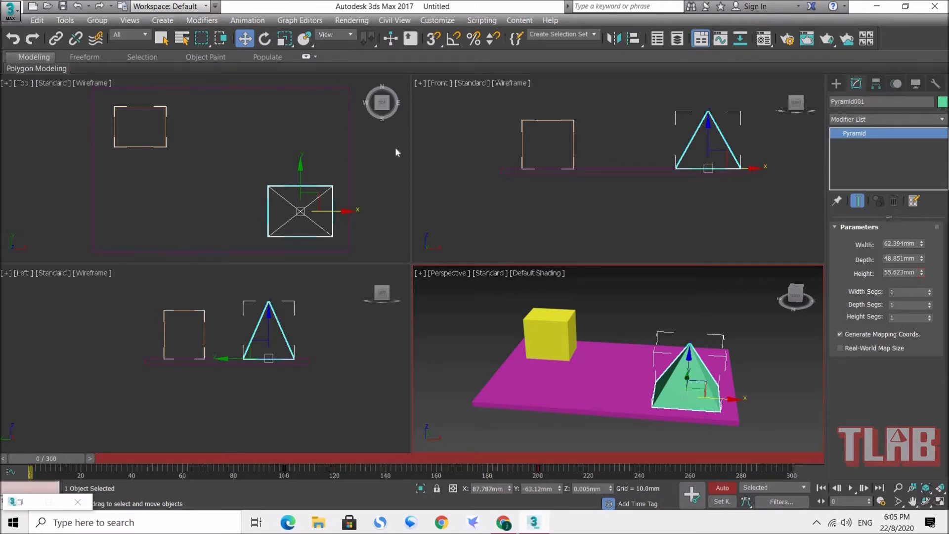
{"action": "left_click", "coordinate": [265, 44]}
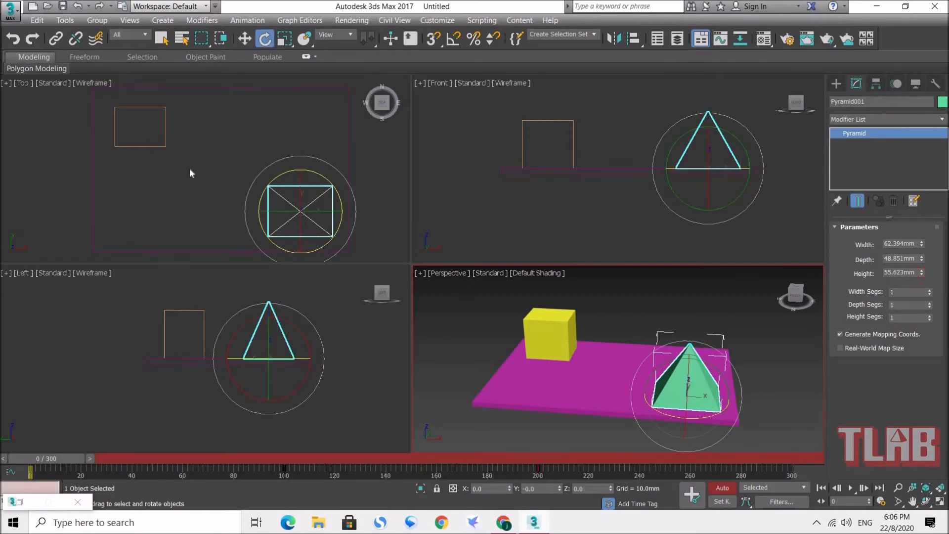
{"action": "middle_click_drag", "start_coordinate": [190, 170], "coordinate": [193, 162]}
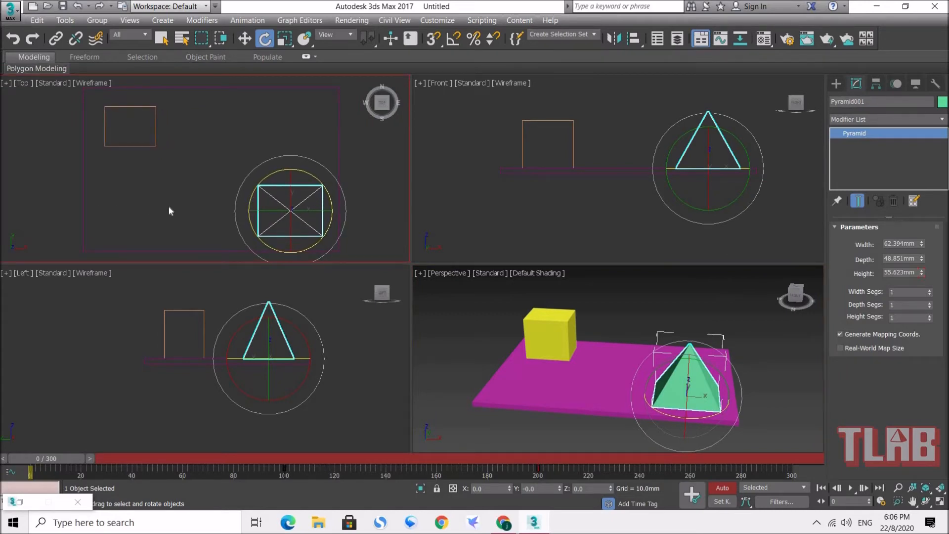
{"action": "left_click", "coordinate": [855, 501]}
{"action": "type", "text": "100"}
{"action": "key", "text": "Return"}
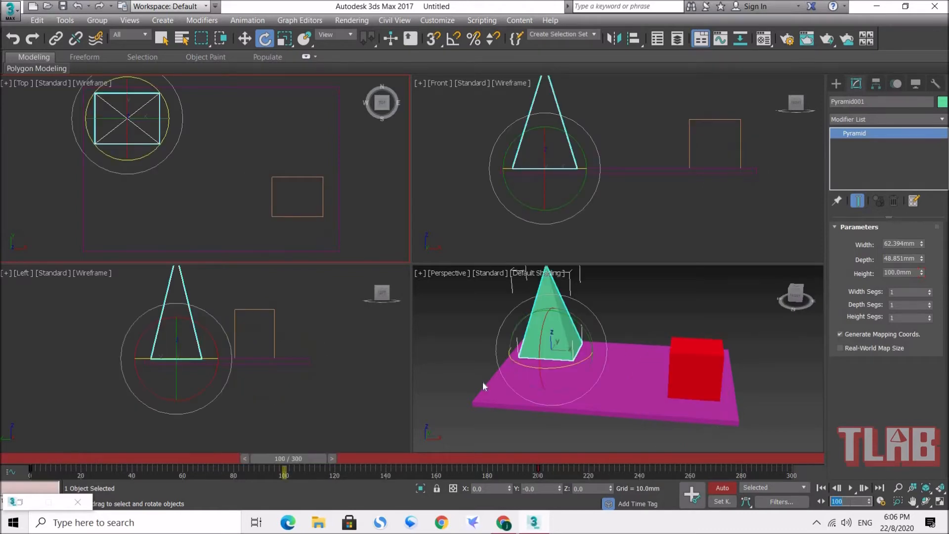
{"action": "left_click_drag", "start_coordinate": [152, 85], "coordinate": [166, 95]}
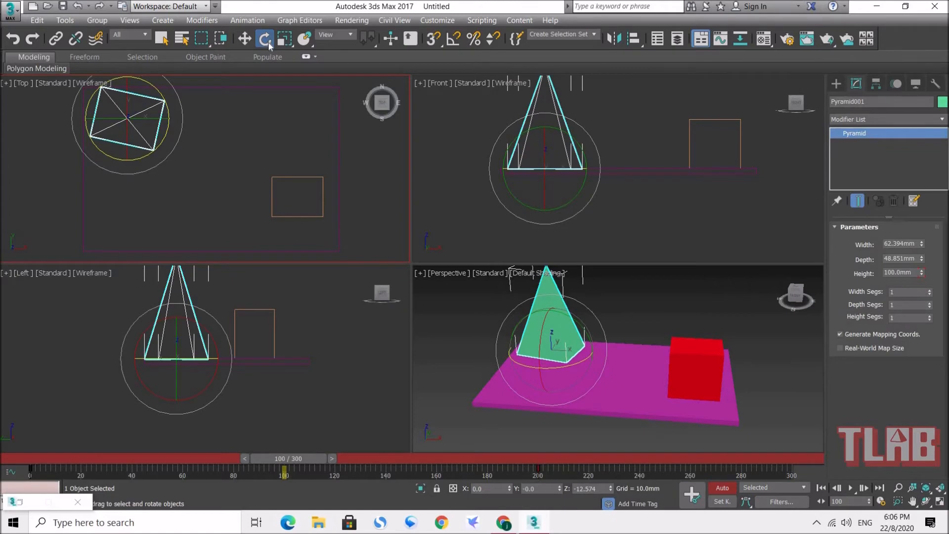
Set the pyramid's absolute world Z rotation to 180 degrees at frame 100 and turn off Auto Key.
{"action": "right_click", "coordinate": [268, 44]}
{"action": "left_click_drag", "start_coordinate": [380, 137], "coordinate": [341, 162]}
{"action": "left_click_drag", "start_coordinate": [158, 90], "coordinate": [316, 223]}
{"action": "left_click", "coordinate": [327, 209]}
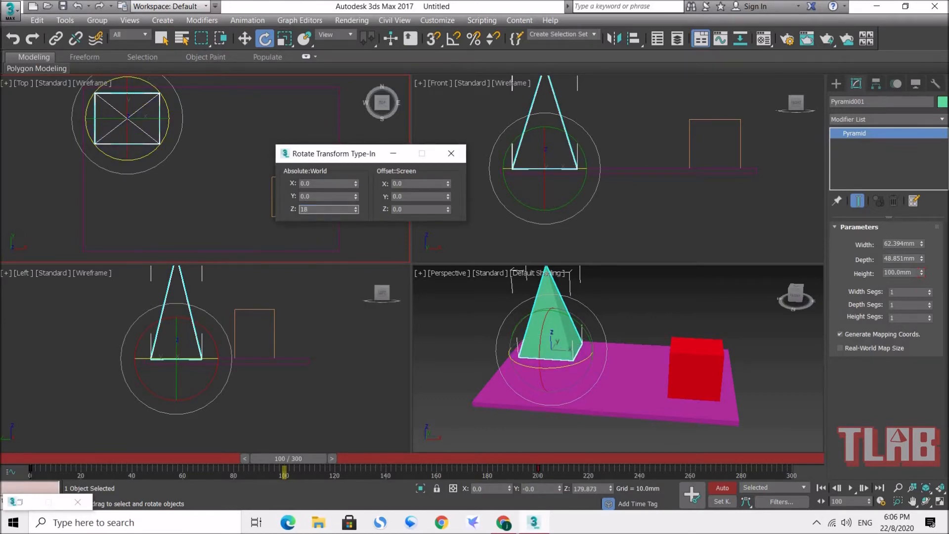
{"action": "key", "text": "Return"}
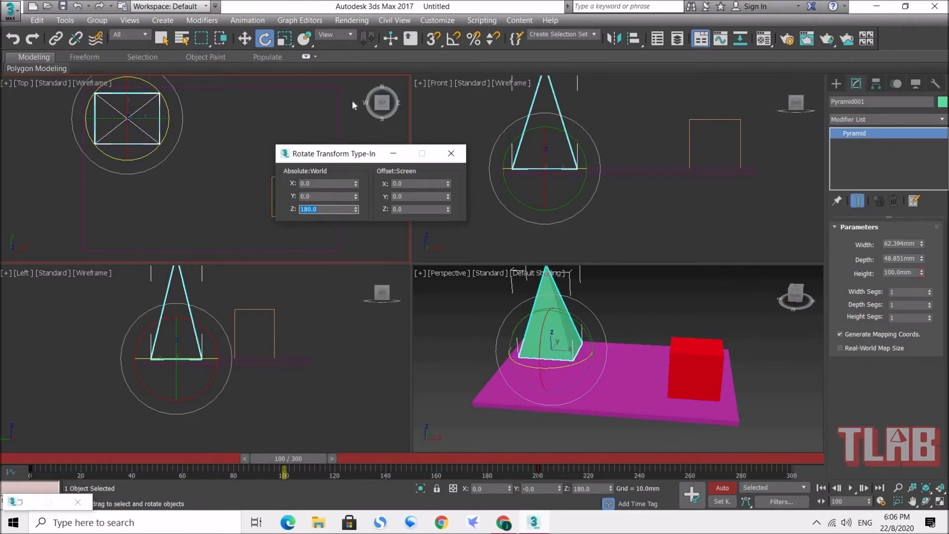
{"action": "left_click", "coordinate": [450, 153]}
{"action": "left_click", "coordinate": [727, 490]}
Scrub the timeline from frame 100 back to frame 0 to review the pyramid's rotation and return to the Move tool.
{"action": "left_click_drag", "start_coordinate": [310, 458], "coordinate": [52, 457]}
{"action": "left_click_drag", "start_coordinate": [218, 457], "coordinate": [23, 436]}
{"action": "key", "text": "e"}
{"action": "left_click", "coordinate": [243, 38]}
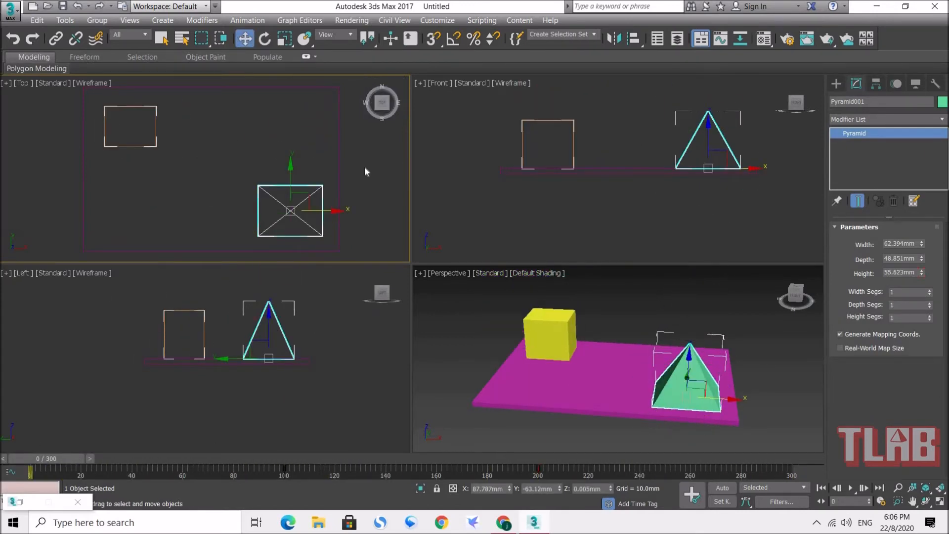
Create a Standard Omni light on the plane below the box in the Top view.
{"action": "left_click", "coordinate": [377, 167]}
{"action": "left_click", "coordinate": [836, 83]}
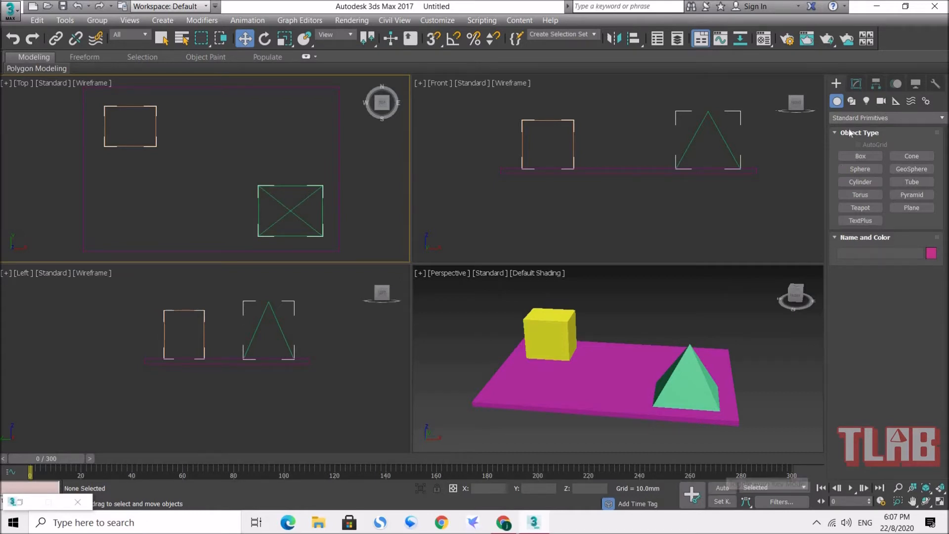
{"action": "left_click", "coordinate": [866, 102]}
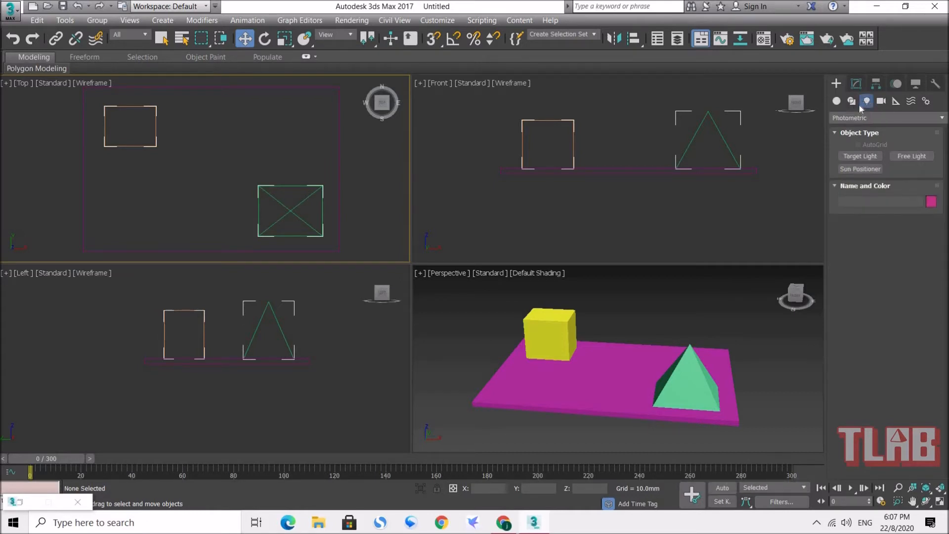
{"action": "left_click", "coordinate": [857, 119]}
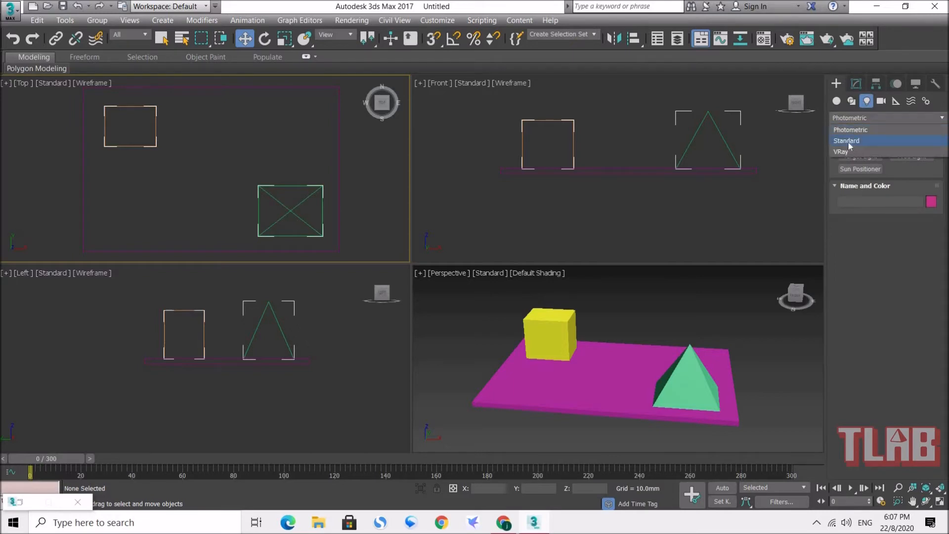
{"action": "left_click", "coordinate": [846, 142]}
{"action": "left_click", "coordinate": [859, 181]}
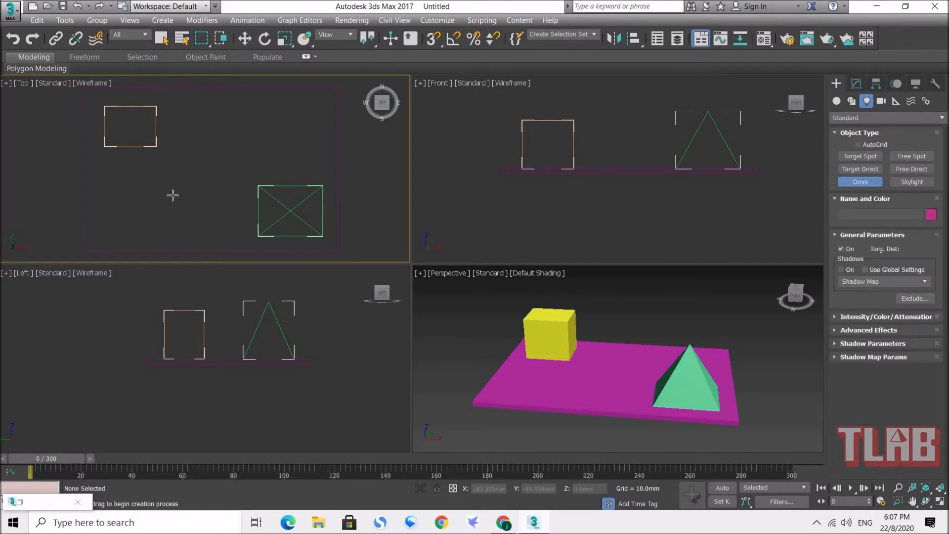
{"action": "left_click", "coordinate": [142, 196]}
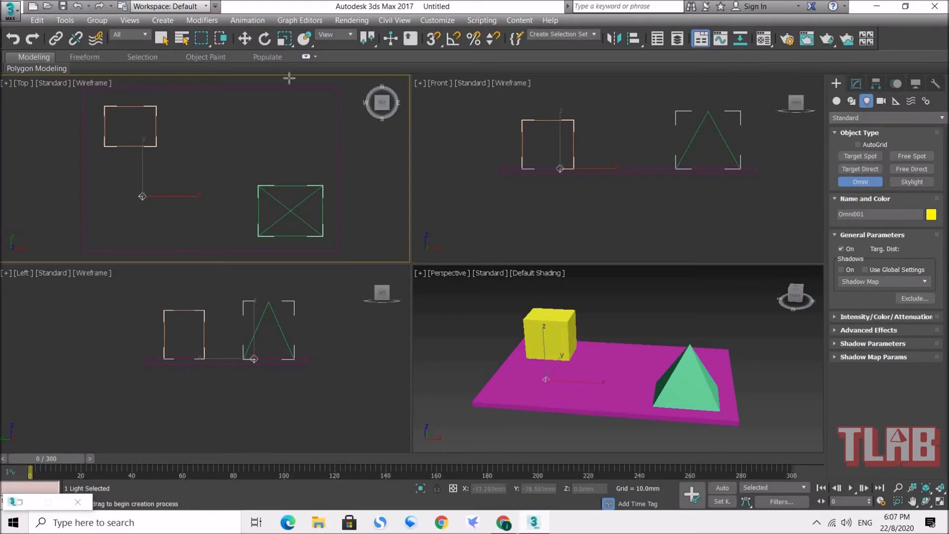
Move the omni light above the box in the Front view, to about X -64.2 mm and Z 106.5 mm.
{"action": "left_click", "coordinate": [245, 39]}
{"action": "mouse_move", "coordinate": [559, 195]}
{"action": "middle_mouse_down"}
{"action": "mouse_move", "coordinate": [599, 165]}
{"action": "mouse_move", "coordinate": [577, 198]}
{"action": "mouse_move", "coordinate": [544, 201]}
{"action": "middle_mouse_up"}
{"action": "left_click_drag", "start_coordinate": [540, 199], "coordinate": [532, 90]}
{"action": "middle_click_drag", "start_coordinate": [535, 322], "coordinate": [522, 344]}
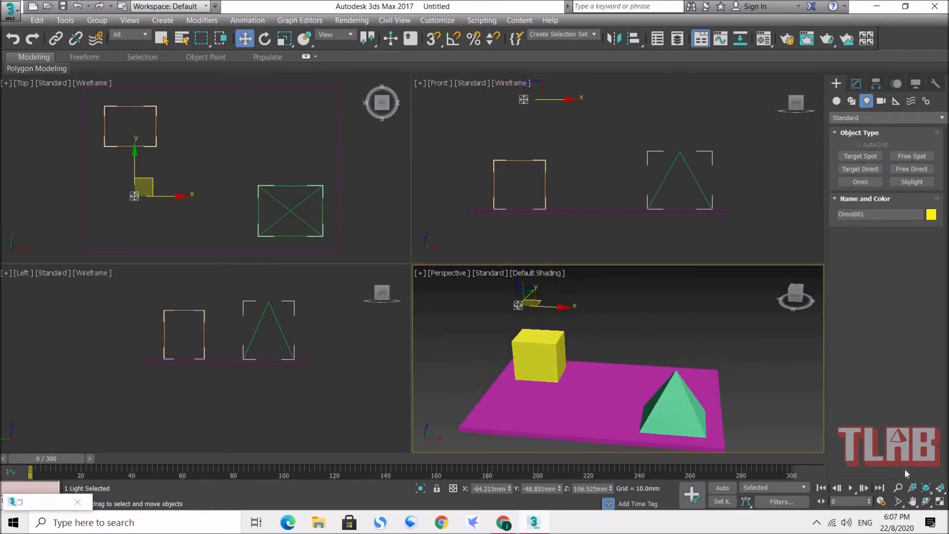
Maximize the Perspective view and raise the omni light to about Z 125.7 mm.
{"action": "left_click", "coordinate": [938, 502]}
{"action": "left_click", "coordinate": [567, 240]}
{"action": "middle_click_drag", "start_coordinate": [567, 240], "coordinate": [329, 168], "text": "alt"}
{"action": "left_click", "coordinate": [317, 109]}
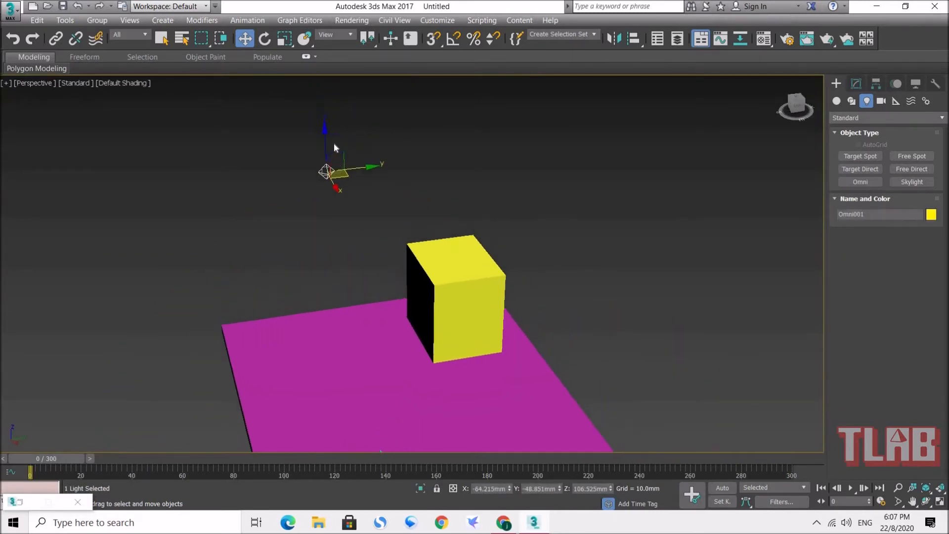
{"action": "left_click_drag", "start_coordinate": [321, 107], "coordinate": [321, 81]}
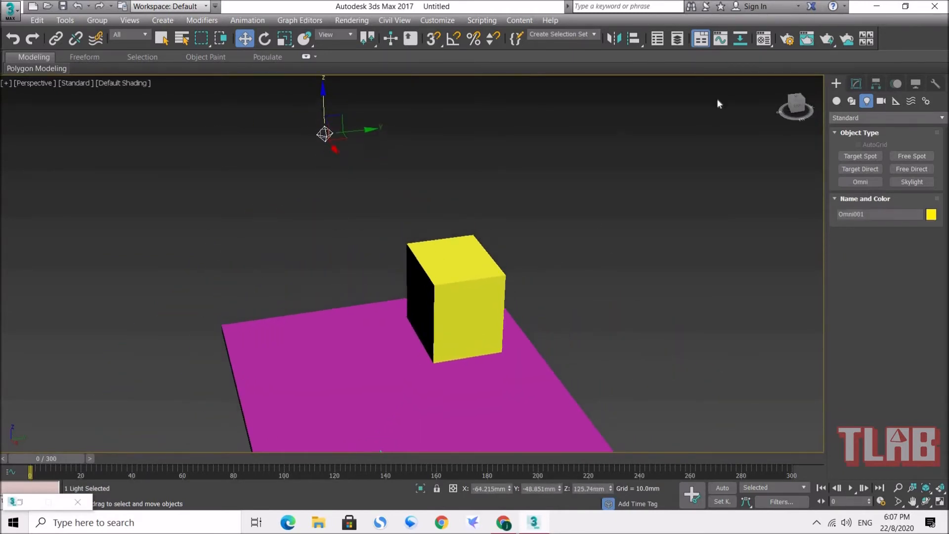
Turn on shadows for the omni light and set the Perspective viewport to High Quality.
{"action": "left_click", "coordinate": [856, 84]}
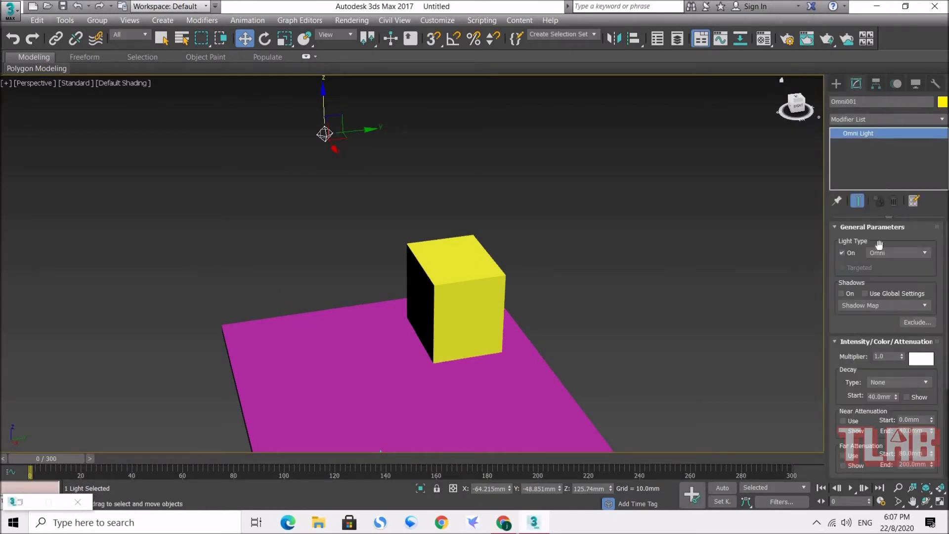
{"action": "left_click", "coordinate": [847, 294]}
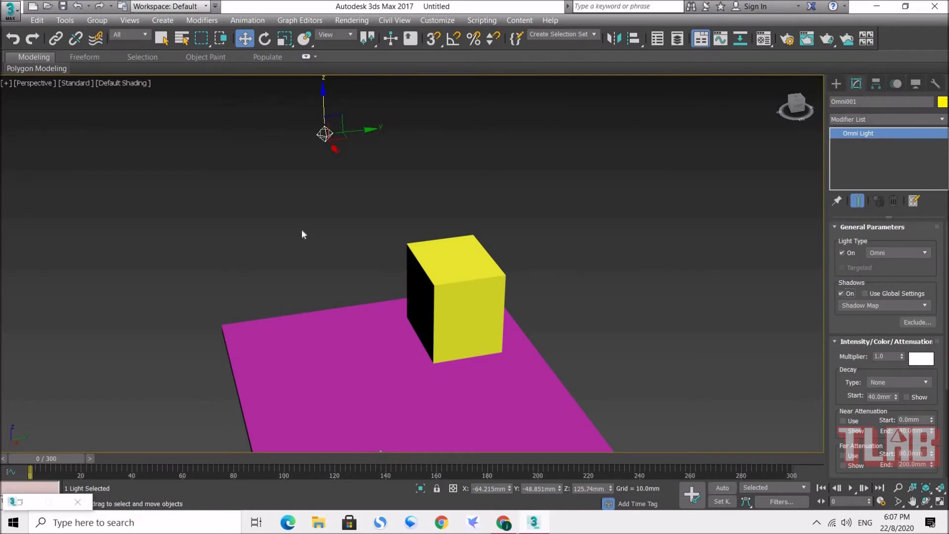
{"action": "left_click", "coordinate": [76, 83]}
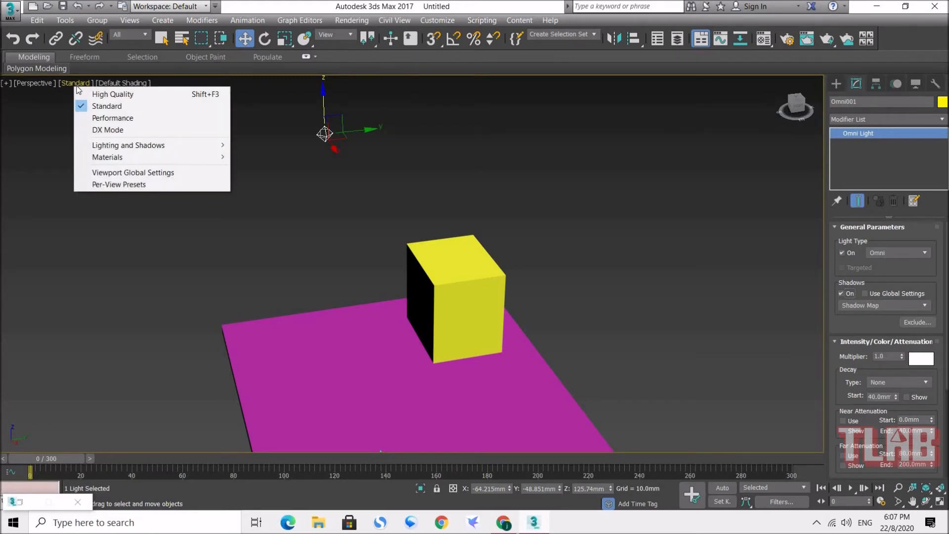
{"action": "left_click", "coordinate": [137, 94]}
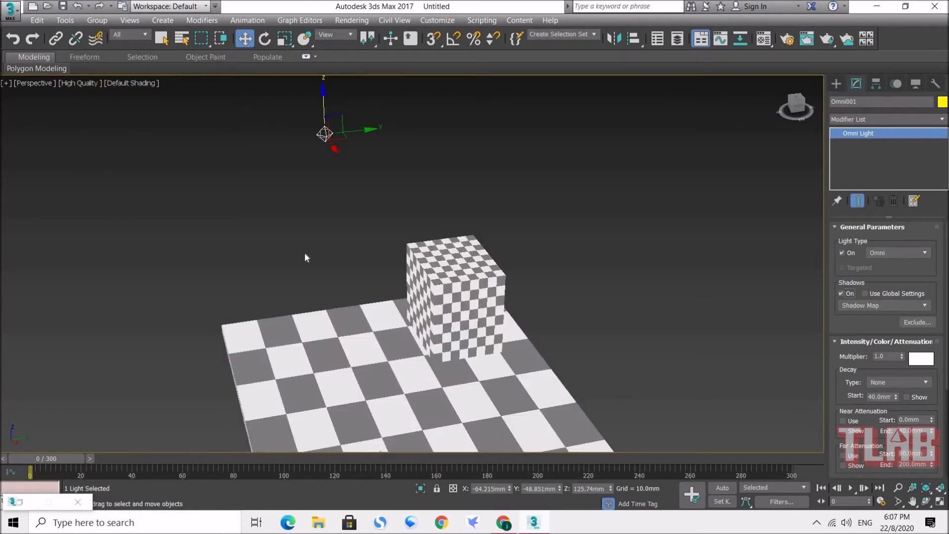
Move the omni light along X away from the plane to about X -136.2 mm.
{"action": "middle_click_drag", "start_coordinate": [396, 162], "coordinate": [350, 183], "text": "alt"}
{"action": "scroll", "coordinate": [351, 188], "scroll_direction": "down", "scroll_amount": 3}
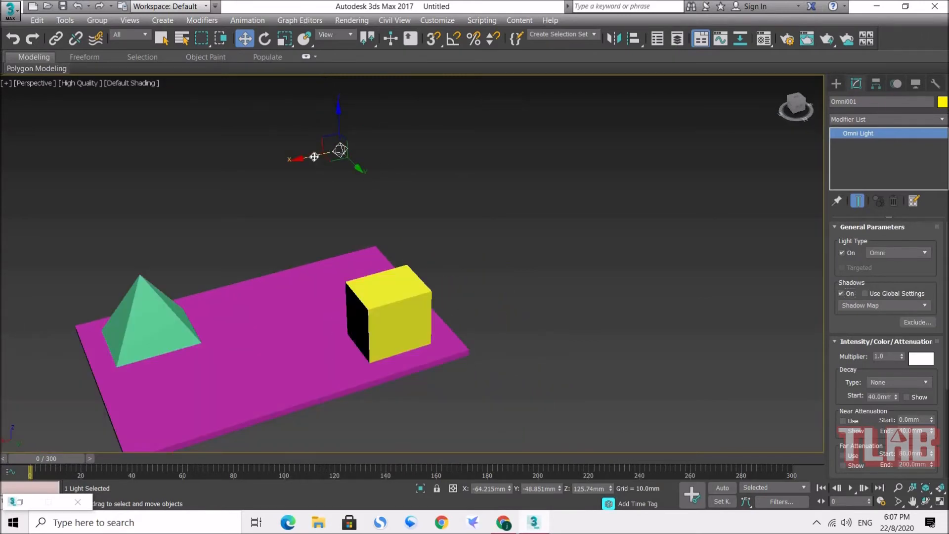
{"action": "left_click_drag", "start_coordinate": [314, 156], "coordinate": [410, 183]}
Set the omni light's colour to a pale cream.
{"action": "double_click", "coordinate": [878, 356]}
{"action": "left_click", "coordinate": [920, 358]}
{"action": "left_click", "coordinate": [323, 74]}
{"action": "left_click", "coordinate": [426, 135]}
{"action": "left_click", "coordinate": [530, 179]}
Clone the omni light along X as a single Copy named Omni002, at about X 124.9 mm.
{"action": "middle_click_drag", "start_coordinate": [342, 208], "coordinate": [271, 198], "text": "alt"}
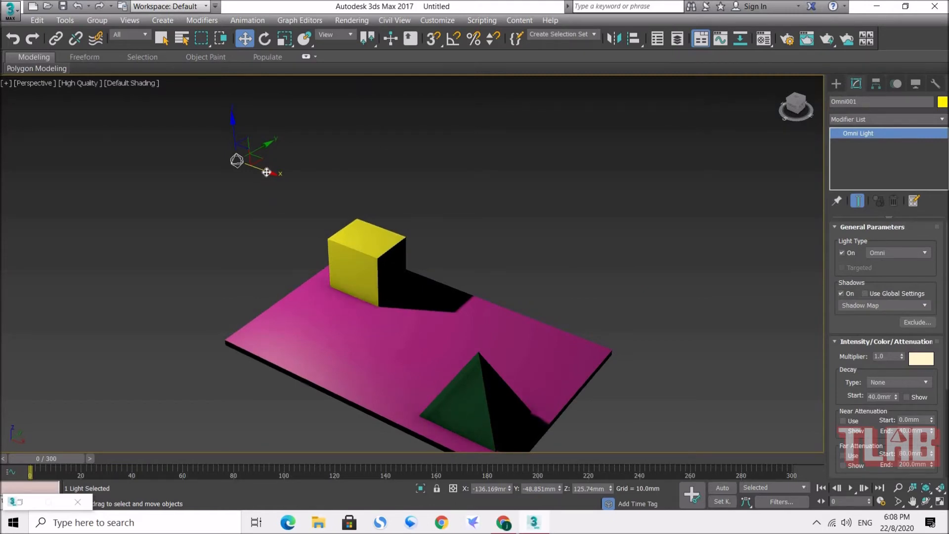
{"action": "left_click_drag", "start_coordinate": [267, 172], "coordinate": [574, 284], "text": "shift"}
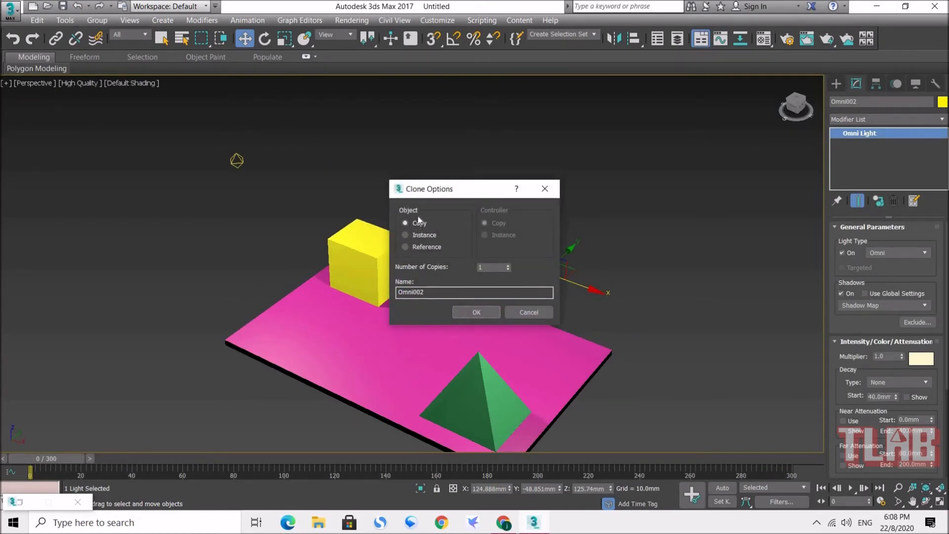
{"action": "left_click_drag", "start_coordinate": [424, 189], "coordinate": [349, 99]}
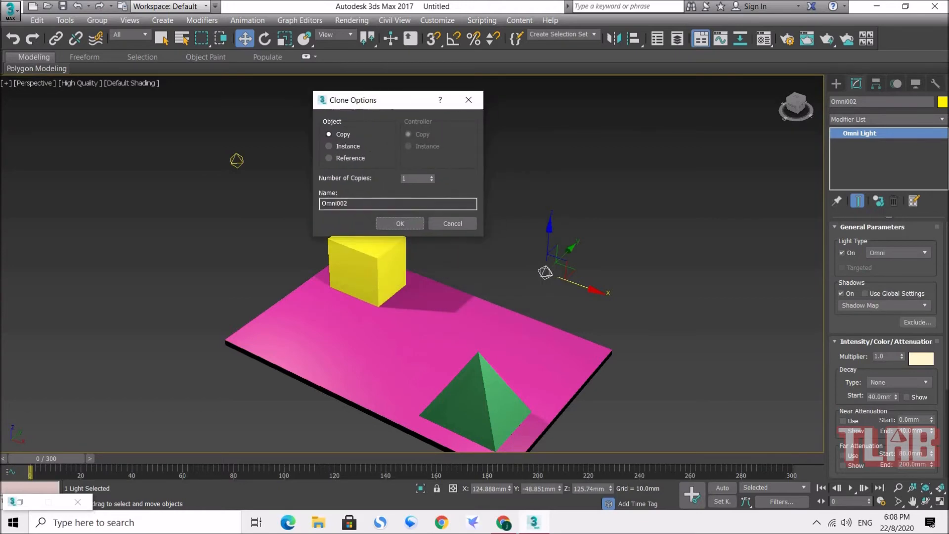
{"action": "left_click", "coordinate": [399, 224]}
Set the cloned light's colour to bright green and move it along Y to about 120.1 mm.
{"action": "left_click", "coordinate": [920, 359]}
{"action": "mouse_move", "coordinate": [326, 74]}
{"action": "left_mouse_down"}
{"action": "mouse_move", "coordinate": [310, 73]}
{"action": "mouse_move", "coordinate": [340, 74]}
{"action": "left_mouse_up"}
{"action": "left_click", "coordinate": [420, 80]}
{"action": "left_click", "coordinate": [529, 180]}
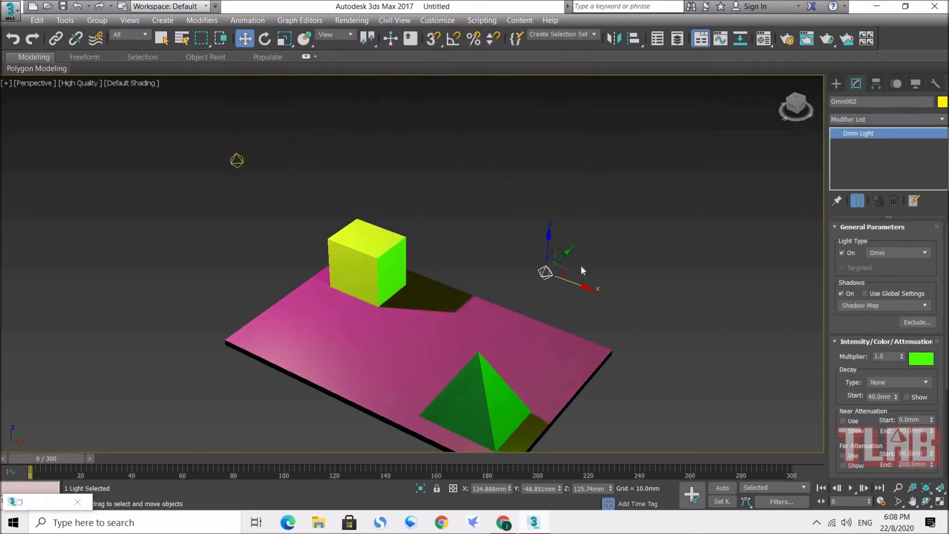
{"action": "left_click_drag", "start_coordinate": [565, 257], "coordinate": [700, 165]}
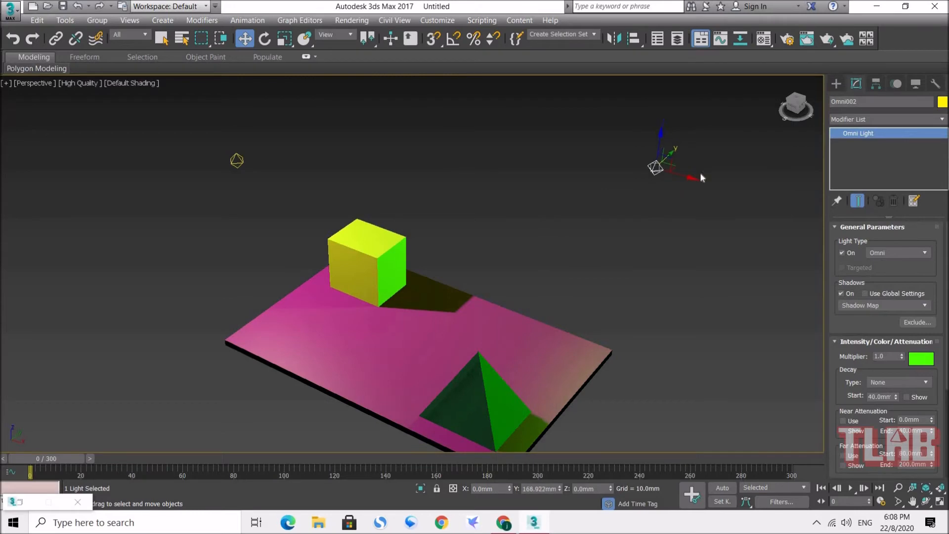
Clone the green light along Y as a copy on the opposite side of the plane, at about Y -202 mm.
{"action": "middle_click_drag", "start_coordinate": [551, 321], "coordinate": [472, 309], "text": "alt"}
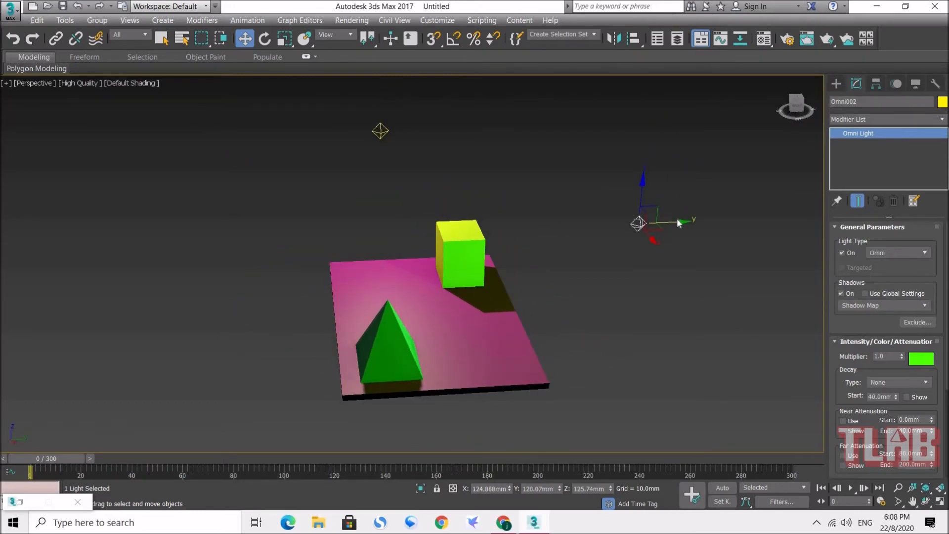
{"action": "mouse_move", "coordinate": [677, 221]}
{"action": "left_mouse_down", "text": "shift"}
{"action": "mouse_move", "coordinate": [260, 206]}
{"action": "mouse_move", "coordinate": [271, 251]}
{"action": "left_mouse_up", "text": "shift"}
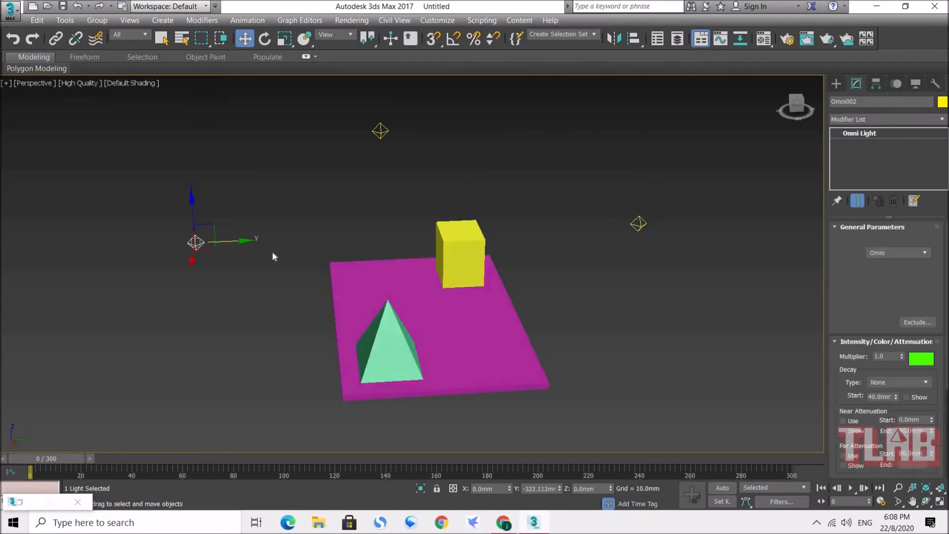
{"action": "left_click", "coordinate": [478, 315]}
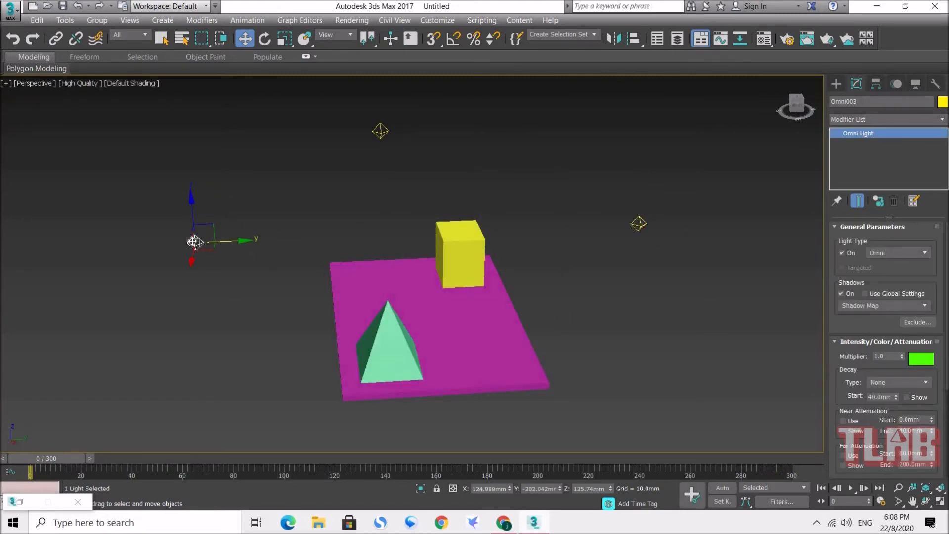
Set the third light's multiplier to 0.2 and its colour to white.
{"action": "double_click", "coordinate": [884, 357]}
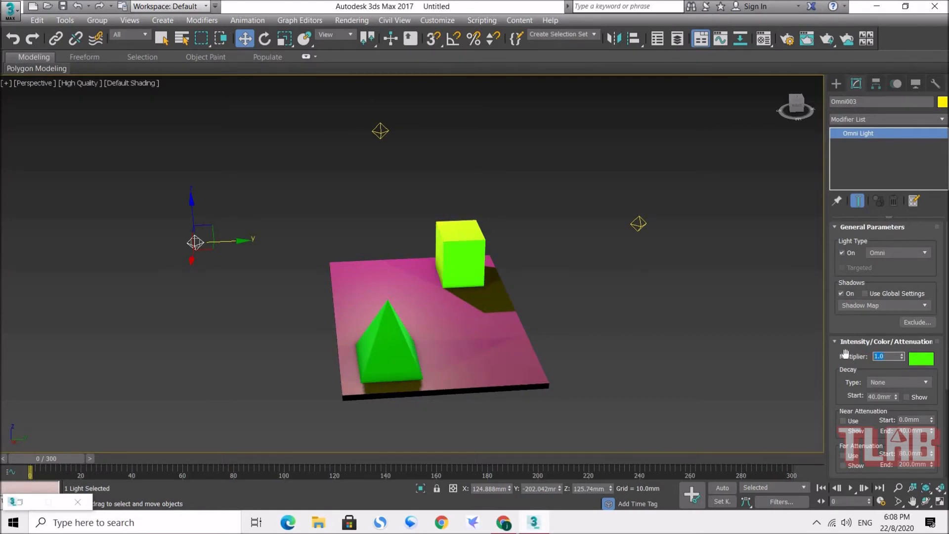
{"action": "type", "text": "0.2"}
{"action": "key", "text": "Return"}
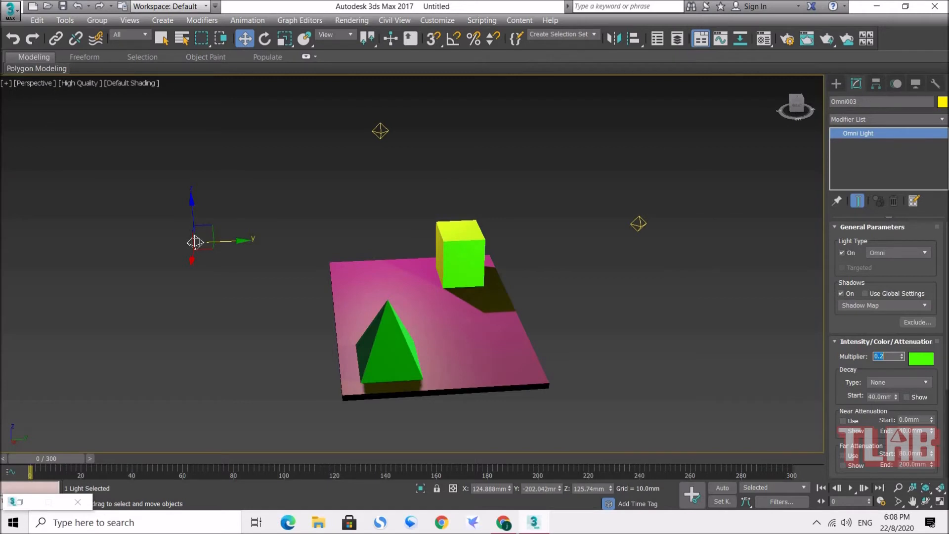
{"action": "left_click", "coordinate": [920, 358]}
{"action": "left_click_drag", "start_coordinate": [421, 140], "coordinate": [421, 163]}
{"action": "left_click", "coordinate": [530, 179]}
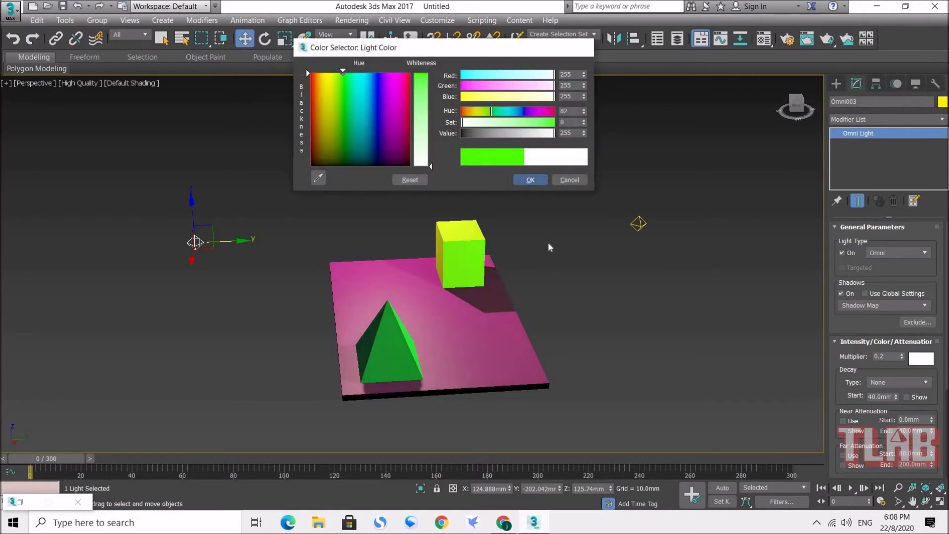
Select the green light Omni002, turn on Auto Key and, at frame 60, move it along Y to about -162.1 mm.
{"action": "left_click", "coordinate": [625, 245]}
{"action": "left_click", "coordinate": [638, 225]}
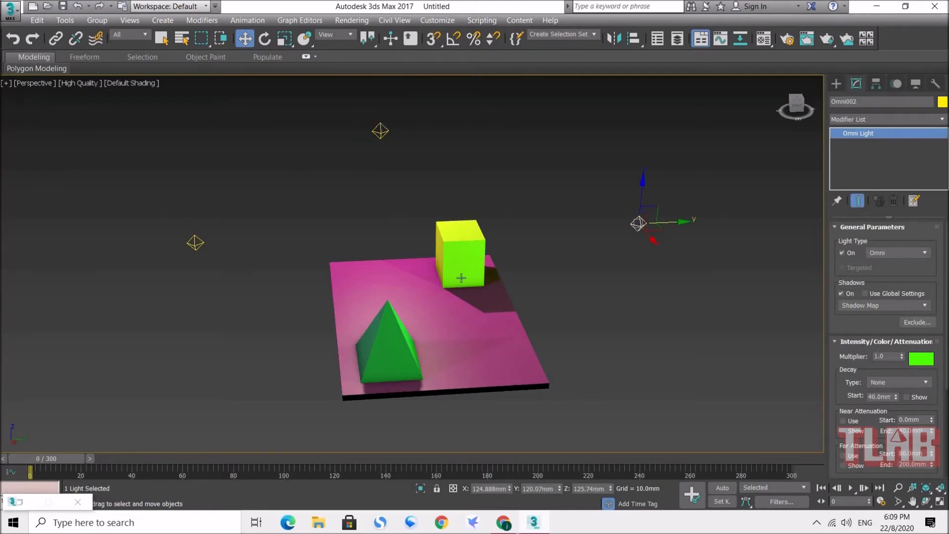
{"action": "left_click", "coordinate": [722, 488]}
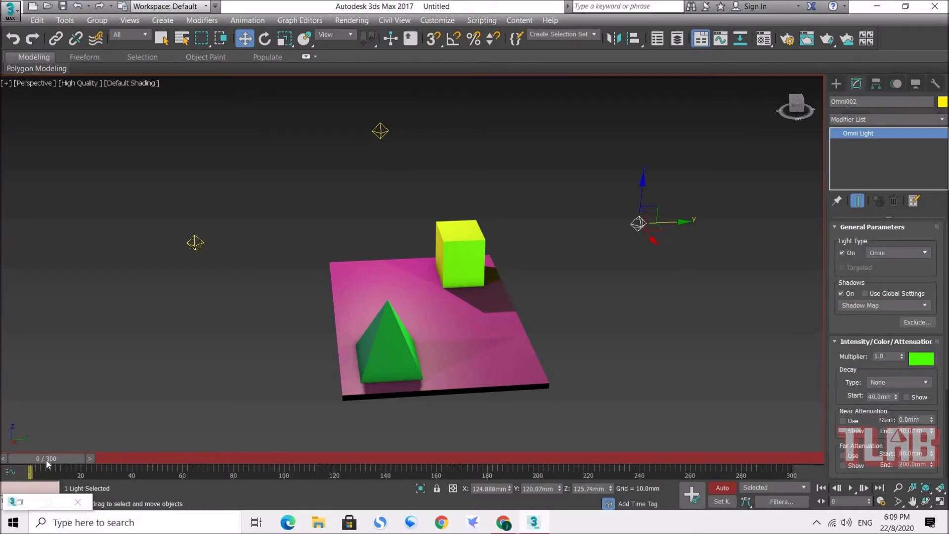
{"action": "left_click_drag", "start_coordinate": [47, 460], "coordinate": [194, 461]}
{"action": "key", "text": "w"}
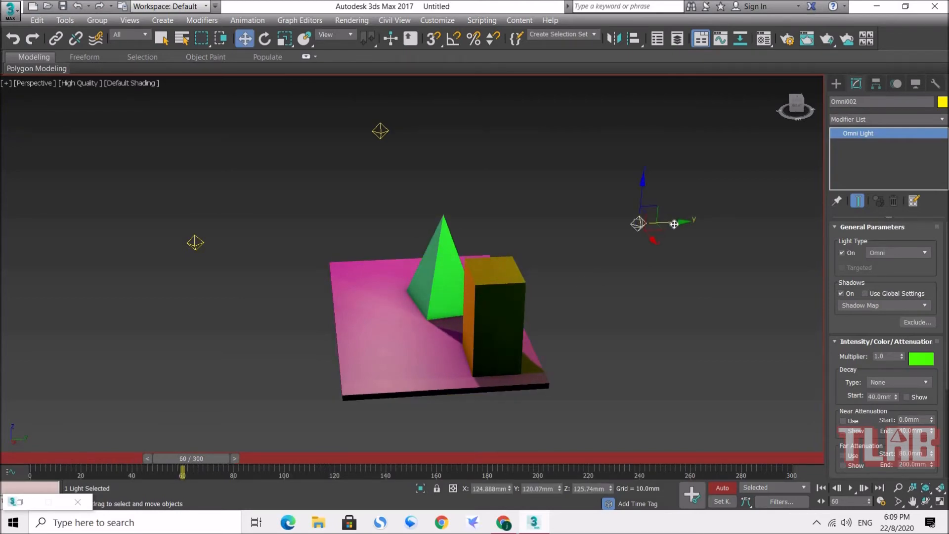
{"action": "left_click_drag", "start_coordinate": [673, 223], "coordinate": [251, 238]}
At frame 120, move the green light along X to about -101.2 mm.
{"action": "left_click", "coordinate": [840, 501]}
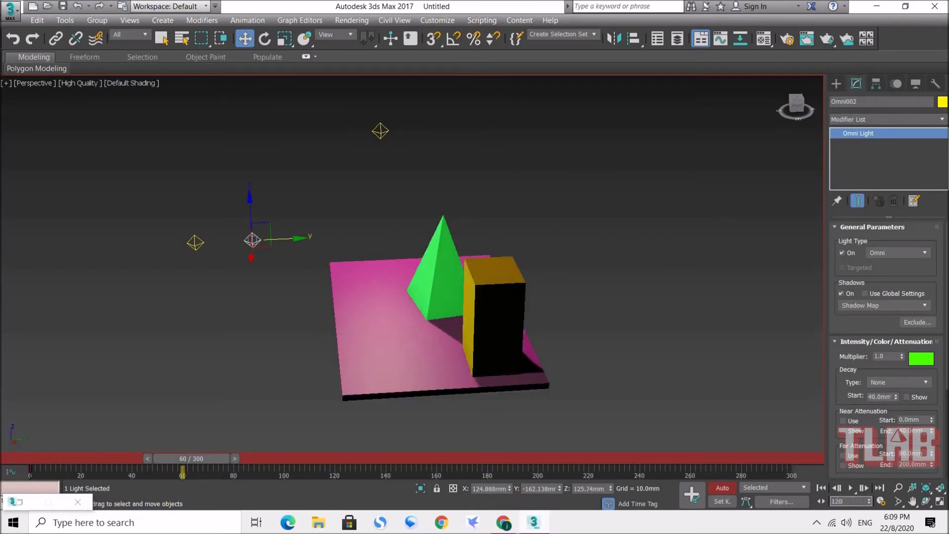
{"action": "type", "text": "120"}
{"action": "key", "text": "Return"}
{"action": "middle_click_drag", "start_coordinate": [249, 279], "coordinate": [526, 291], "text": "alt"}
{"action": "left_click_drag", "start_coordinate": [523, 280], "coordinate": [170, 249]}
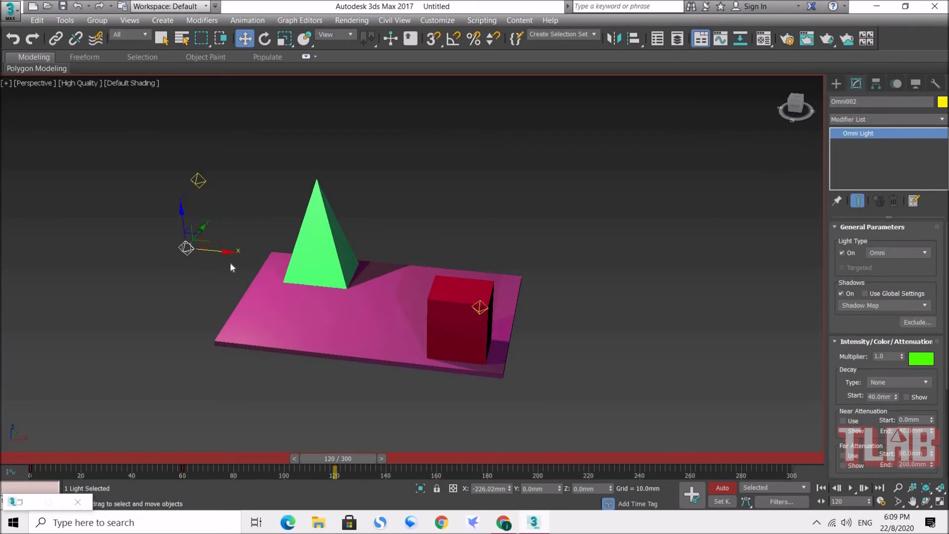
At frame 180, move the green light along Y to about 141.2 mm.
{"action": "middle_click_drag", "start_coordinate": [477, 242], "coordinate": [385, 298], "text": "alt"}
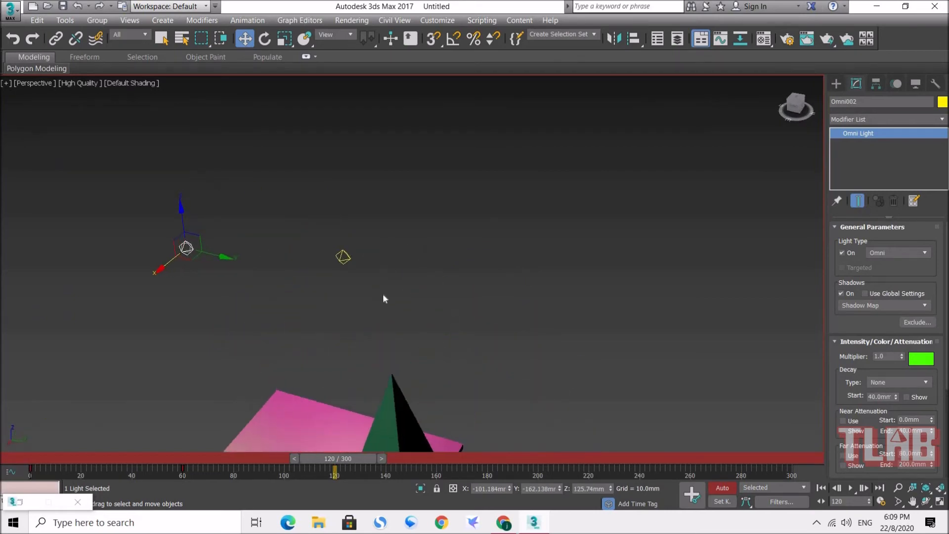
{"action": "scroll", "coordinate": [390, 292], "scroll_direction": "down", "scroll_amount": 5}
{"action": "scroll", "coordinate": [381, 290], "scroll_direction": "up", "scroll_amount": 7}
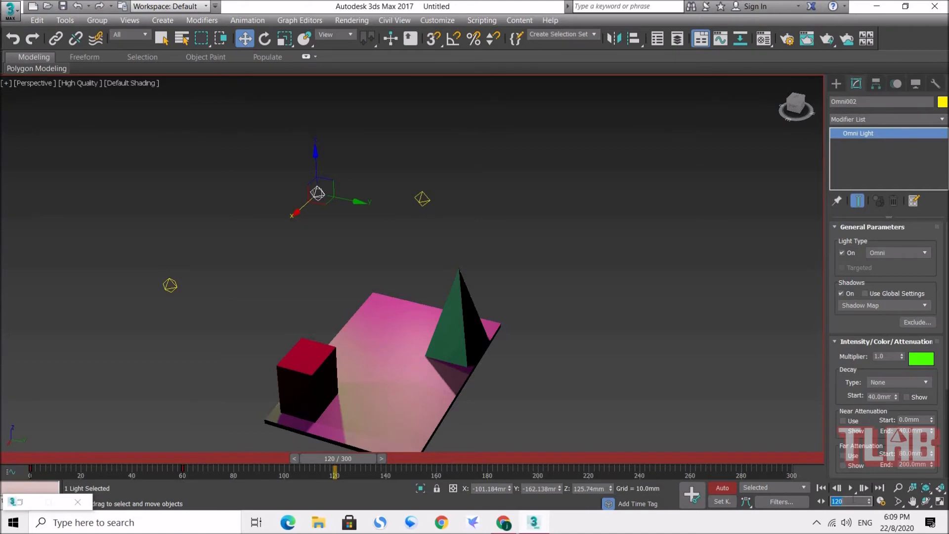
{"action": "type", "text": "180"}
{"action": "key", "text": "Return"}
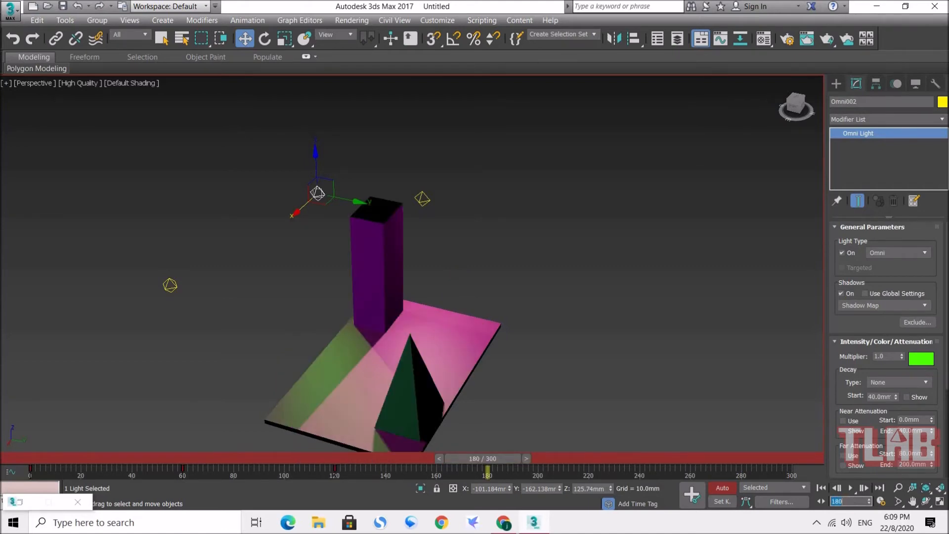
{"action": "left_click_drag", "start_coordinate": [349, 199], "coordinate": [625, 251]}
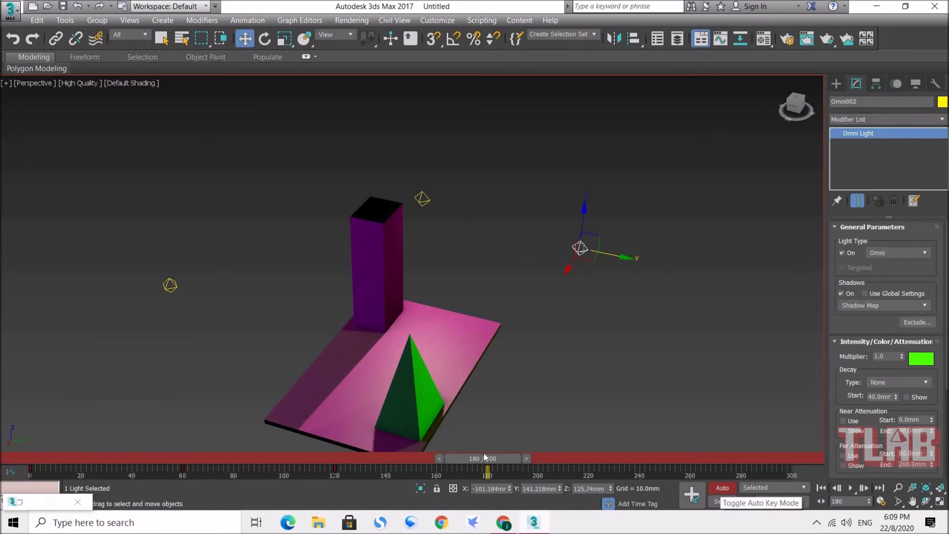
Scrub the timeline back to frame 0 and forward to frame 60 to review the green light's movement.
{"action": "left_click_drag", "start_coordinate": [487, 458], "coordinate": [118, 457]}
{"action": "mouse_move", "coordinate": [19, 444]}
{"action": "left_mouse_down"}
{"action": "mouse_move", "coordinate": [505, 441]}
{"action": "mouse_move", "coordinate": [16, 443]}
{"action": "mouse_move", "coordinate": [494, 450]}
{"action": "mouse_move", "coordinate": [17, 432]}
{"action": "left_mouse_up"}
{"action": "key", "text": "w"}
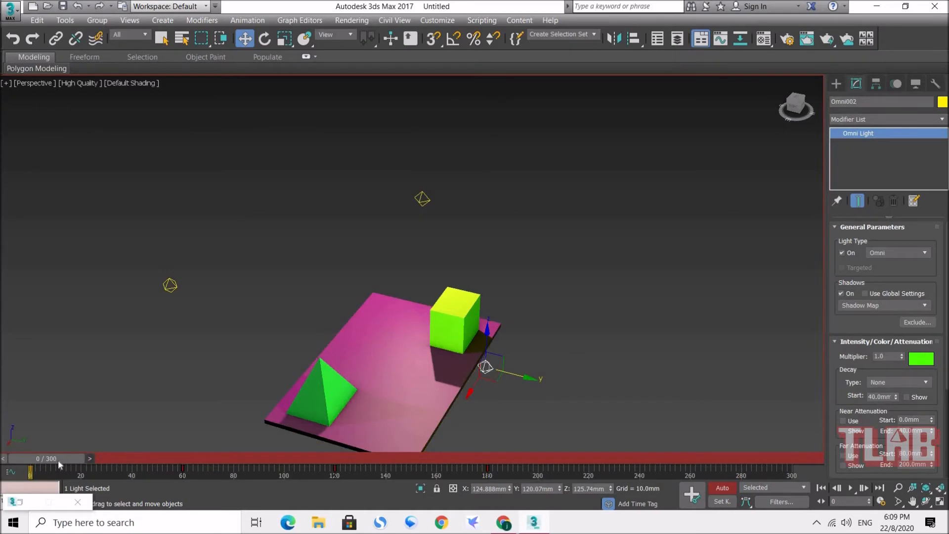
{"action": "left_click_drag", "start_coordinate": [40, 458], "coordinate": [188, 453]}
{"action": "key", "text": "w"}
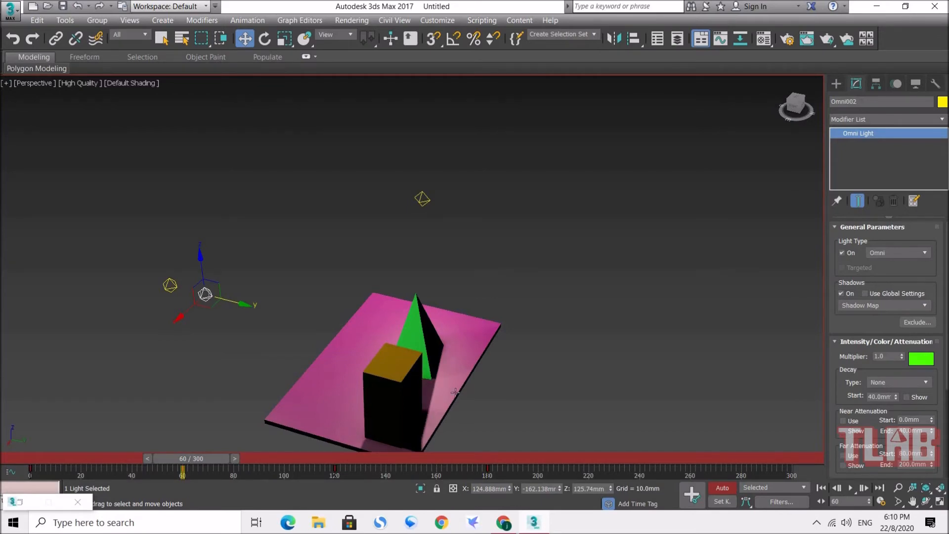
Scrub the timeline between frames 0, 60 and 180 to review the green light's movement, ending at frame 0.
{"action": "left_click_drag", "start_coordinate": [194, 458], "coordinate": [504, 449]}
{"action": "left_click_drag", "start_coordinate": [332, 460], "coordinate": [212, 457]}
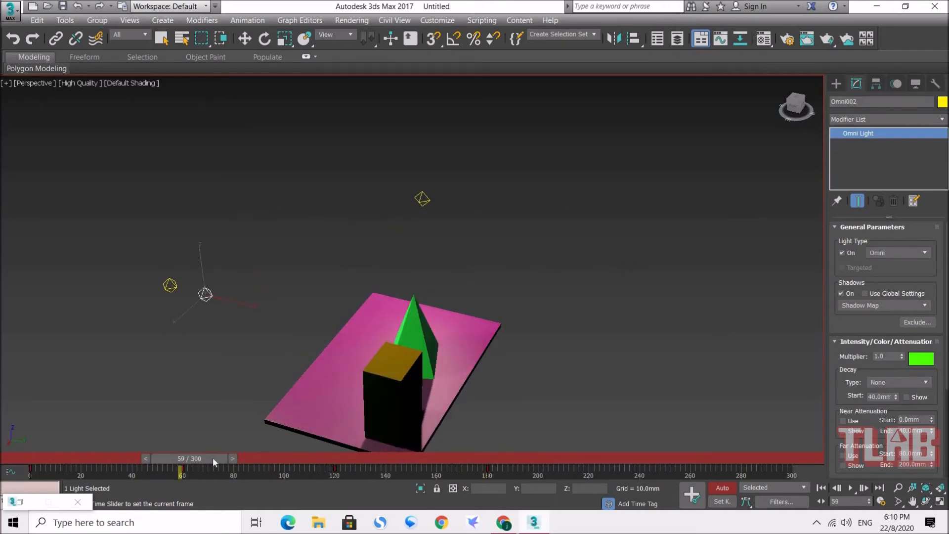
{"action": "key", "text": "w"}
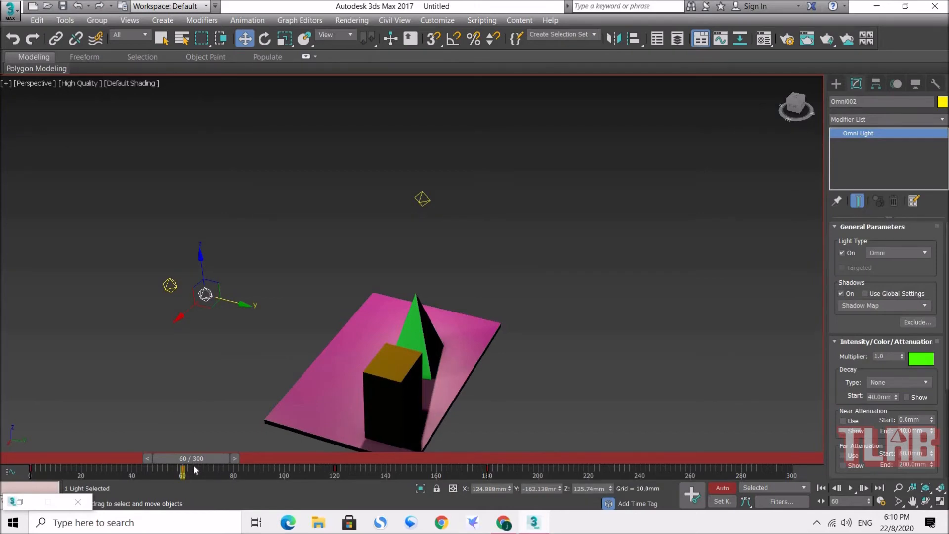
{"action": "left_click_drag", "start_coordinate": [203, 458], "coordinate": [47, 457]}
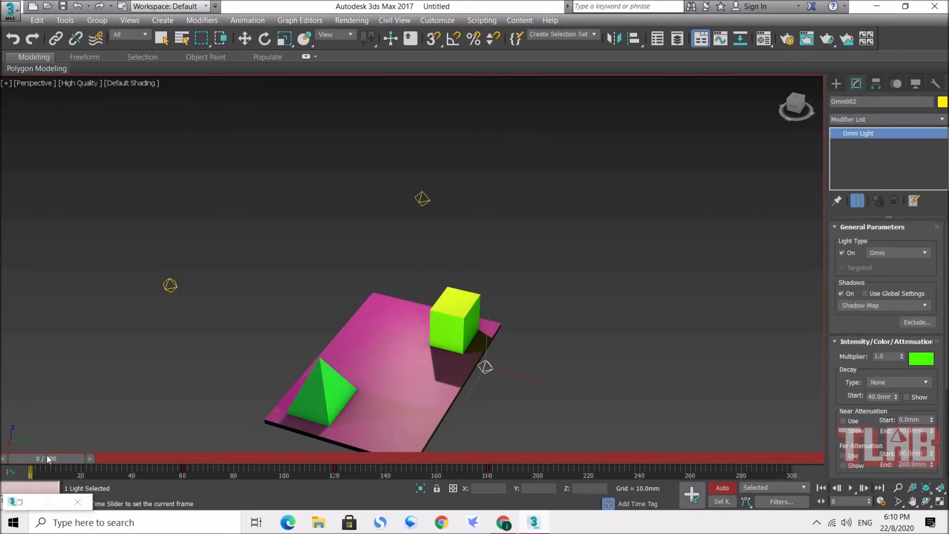
{"action": "left_click_drag", "start_coordinate": [46, 455], "coordinate": [204, 455]}
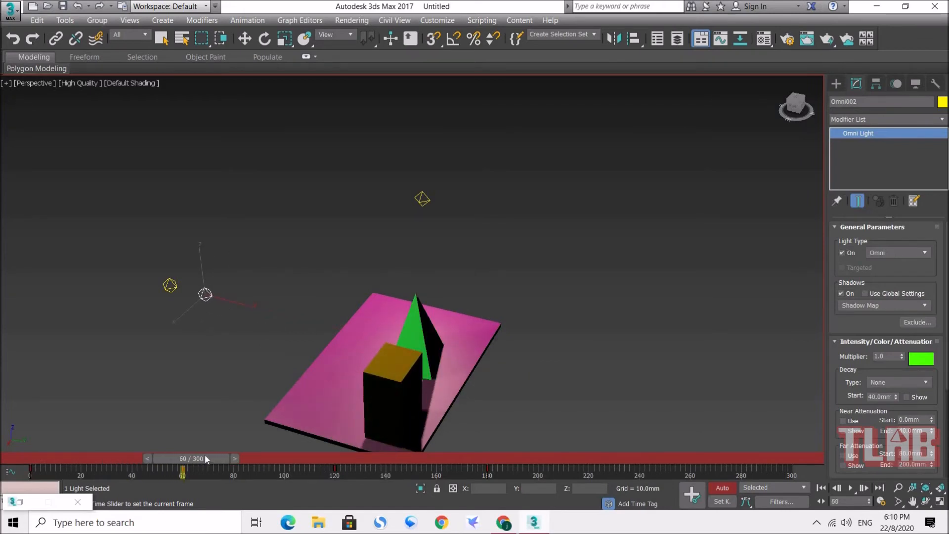
{"action": "key", "text": "w"}
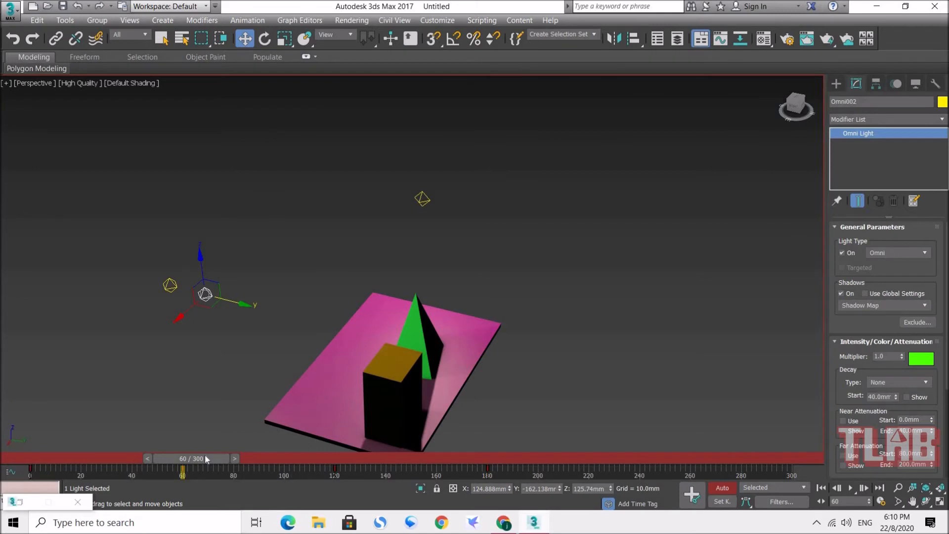
{"action": "left_click_drag", "start_coordinate": [205, 454], "coordinate": [42, 458]}
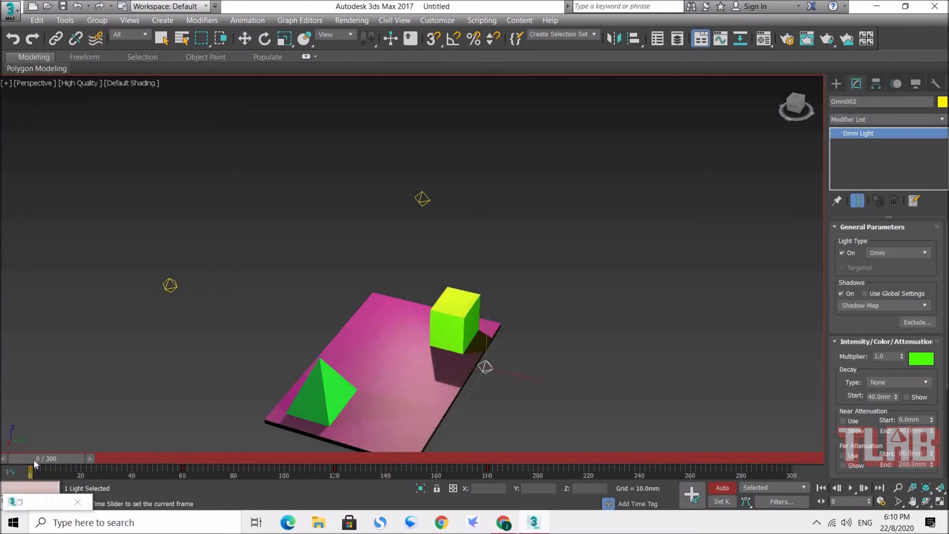
Open the green light's color settings and, at frame 60, set its Green value to 255.
{"action": "left_click", "coordinate": [920, 359]}
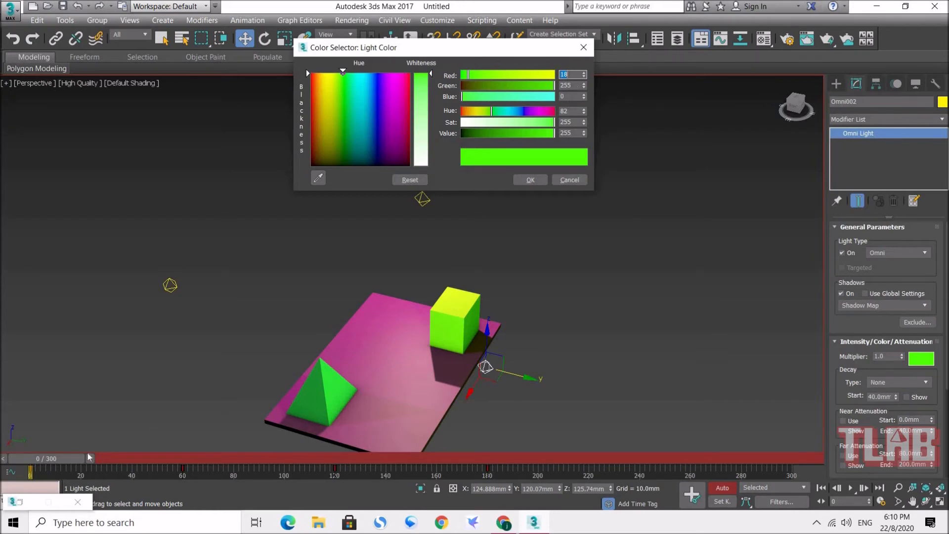
{"action": "left_click_drag", "start_coordinate": [55, 462], "coordinate": [202, 458]}
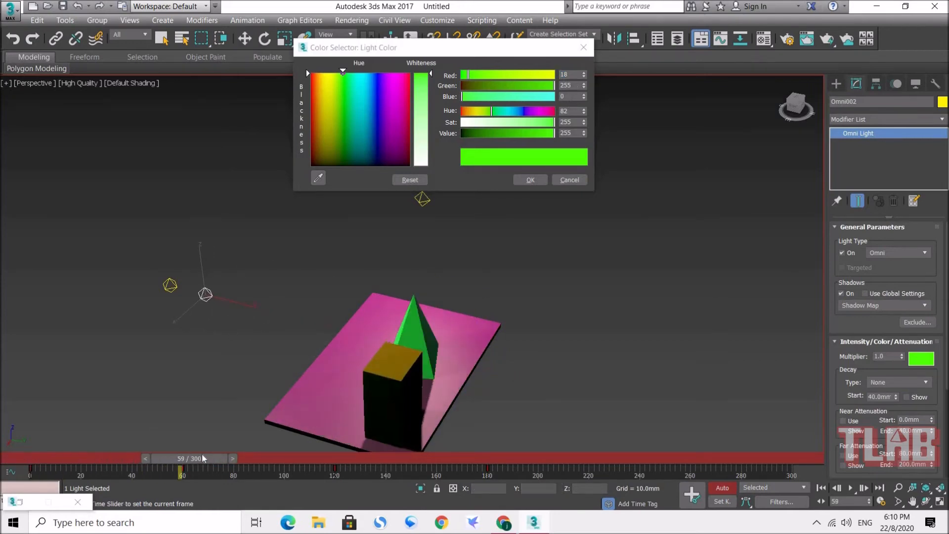
{"action": "key", "text": "w"}
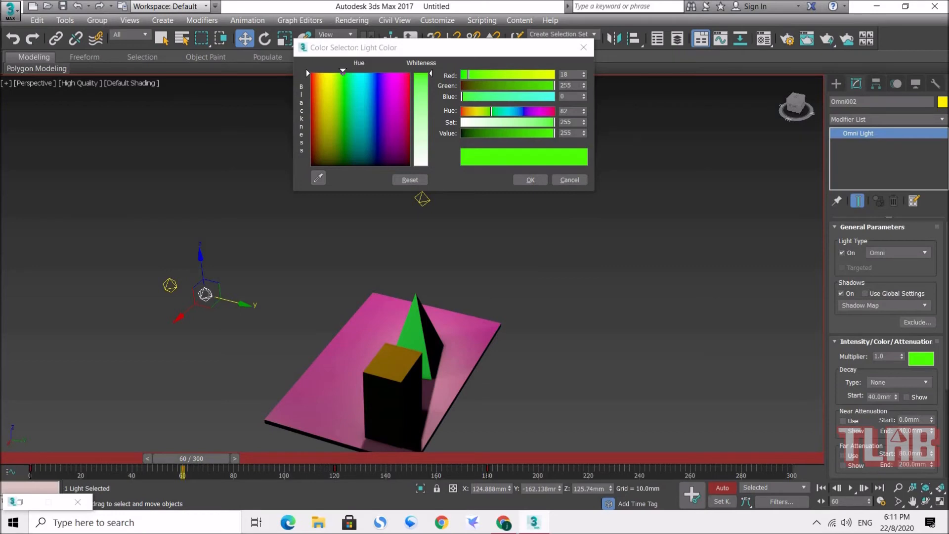
{"action": "left_click", "coordinate": [584, 84]}
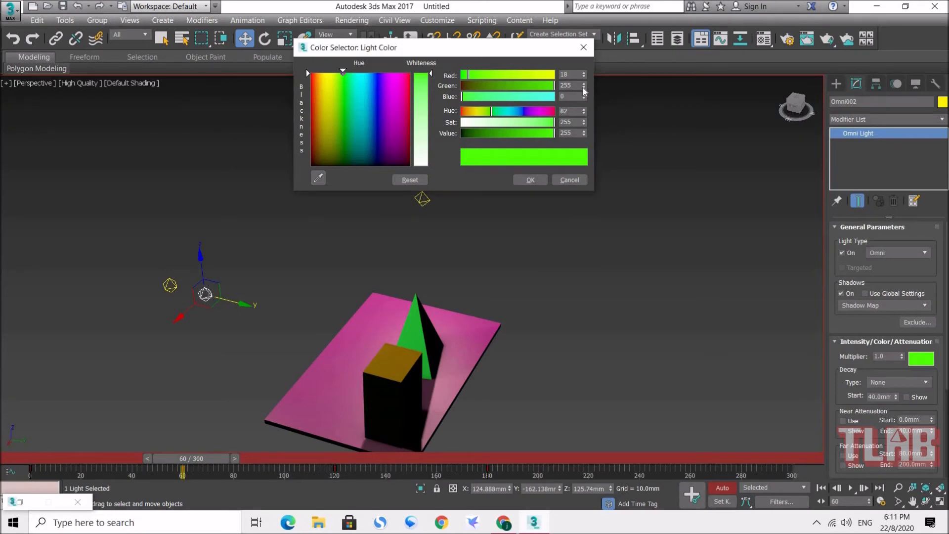
{"action": "left_click", "coordinate": [584, 88]}
{"action": "left_click", "coordinate": [573, 85]}
{"action": "type", "text": "255"}
{"action": "key", "text": "Return"}
At frame 180, change the light's color to red (255, 0, 0) and turn off Auto Key.
{"action": "left_click_drag", "start_coordinate": [196, 459], "coordinate": [489, 449]}
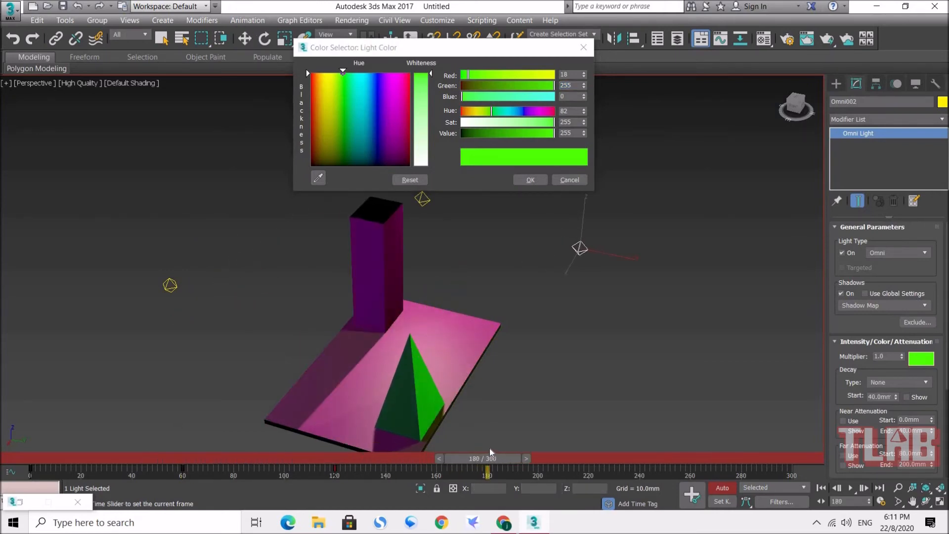
{"action": "left_click", "coordinate": [408, 74]}
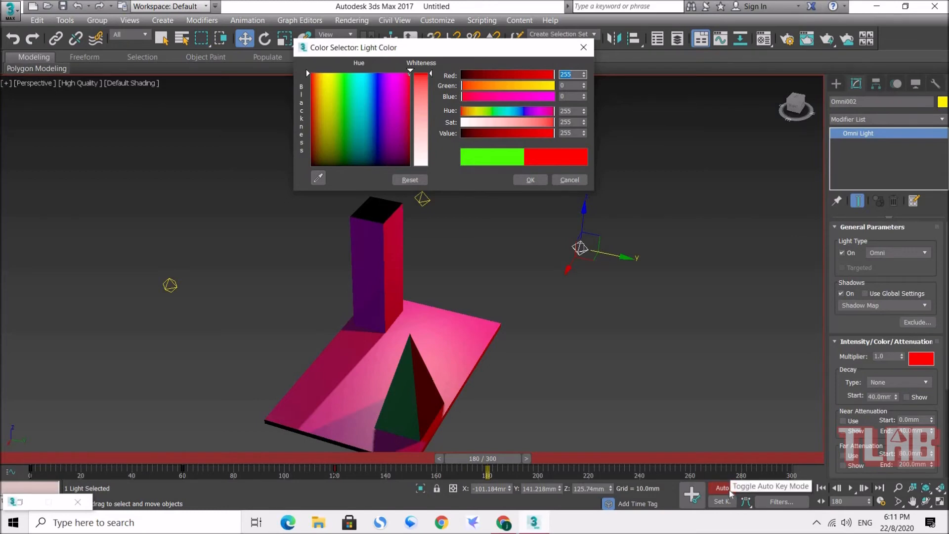
{"action": "left_click", "coordinate": [729, 489]}
Scrub through the timeline from frame 0 past frame 180 to review how the light's color changes.
{"action": "left_click_drag", "start_coordinate": [431, 455], "coordinate": [49, 468]}
{"action": "left_click_drag", "start_coordinate": [185, 464], "coordinate": [214, 451]}
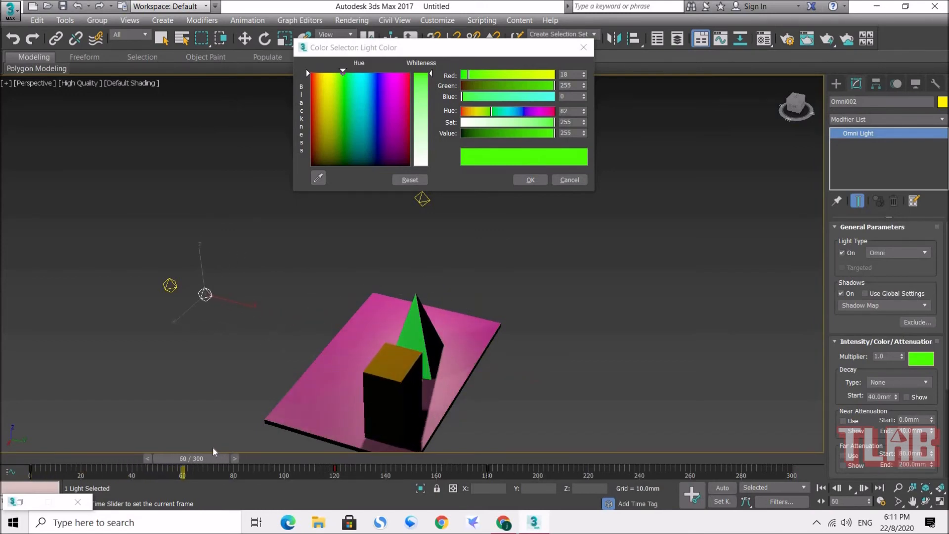
{"action": "left_click_drag", "start_coordinate": [213, 446], "coordinate": [505, 446]}
{"action": "key", "text": "w"}
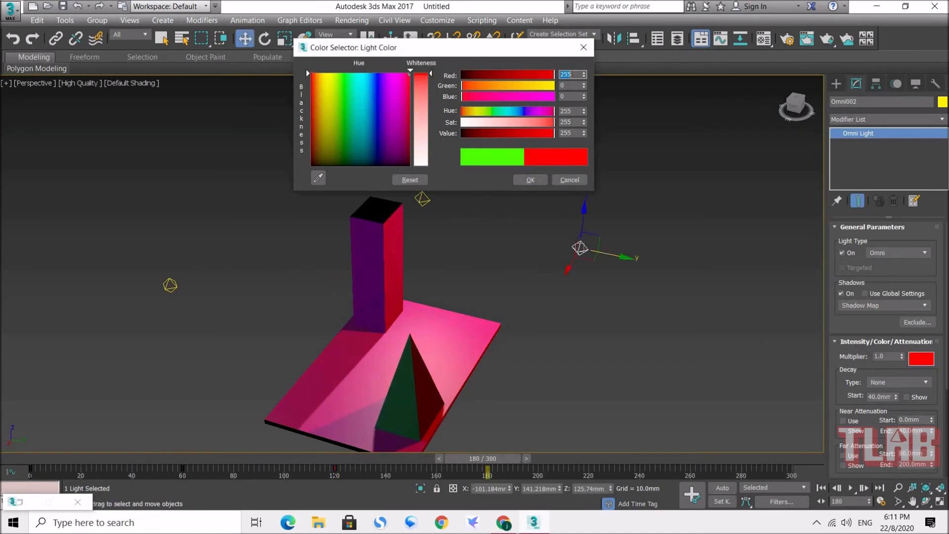
{"action": "mouse_move", "coordinate": [483, 458]}
{"action": "left_mouse_down"}
{"action": "mouse_move", "coordinate": [75, 444]}
{"action": "mouse_move", "coordinate": [193, 434]}
{"action": "mouse_move", "coordinate": [37, 434]}
{"action": "mouse_move", "coordinate": [211, 425]}
{"action": "left_mouse_up"}
{"action": "left_click_drag", "start_coordinate": [388, 426], "coordinate": [515, 428]}
{"action": "key", "text": "w"}
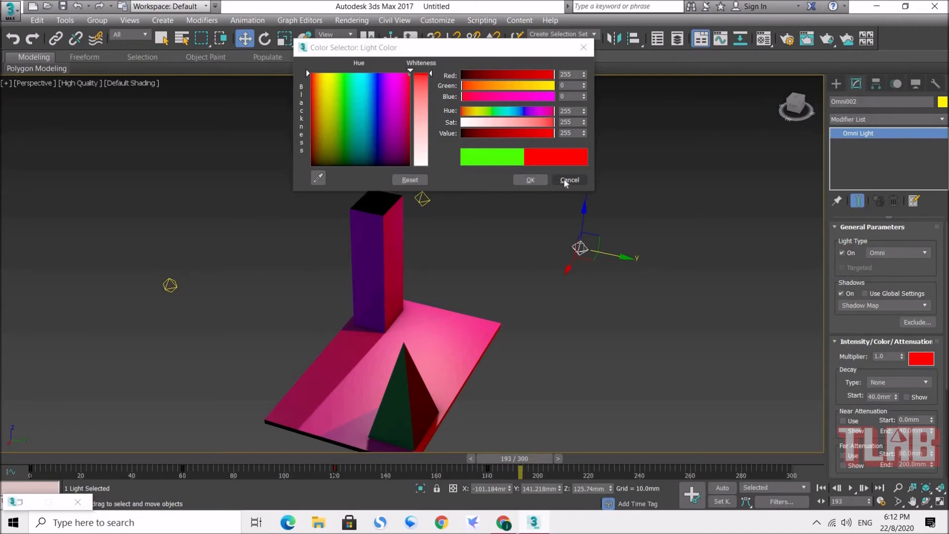
Discard the light's color change and return to frame 0 with nothing selected.
{"action": "left_click", "coordinate": [568, 180]}
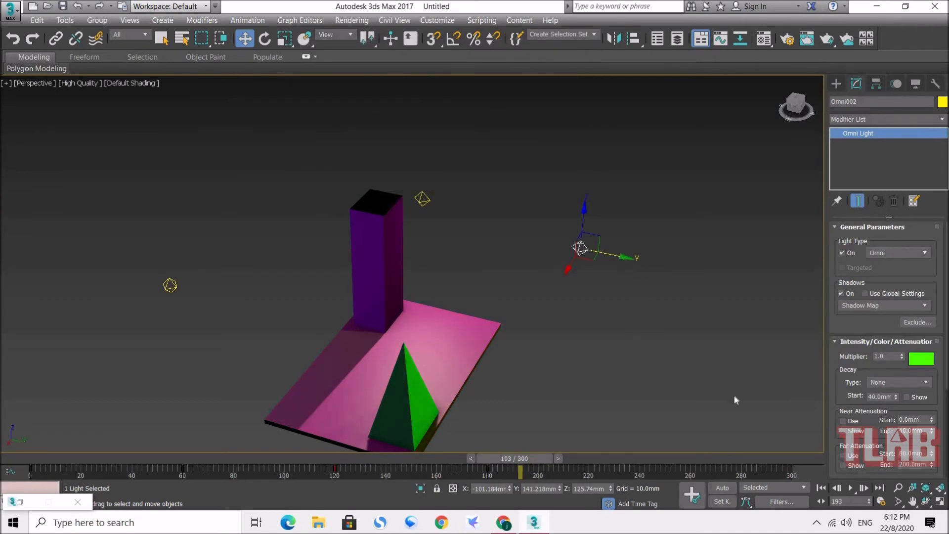
{"action": "mouse_move", "coordinate": [516, 458]}
{"action": "left_mouse_down"}
{"action": "mouse_move", "coordinate": [95, 454]}
{"action": "mouse_move", "coordinate": [518, 458]}
{"action": "mouse_move", "coordinate": [509, 458]}
{"action": "left_mouse_up"}
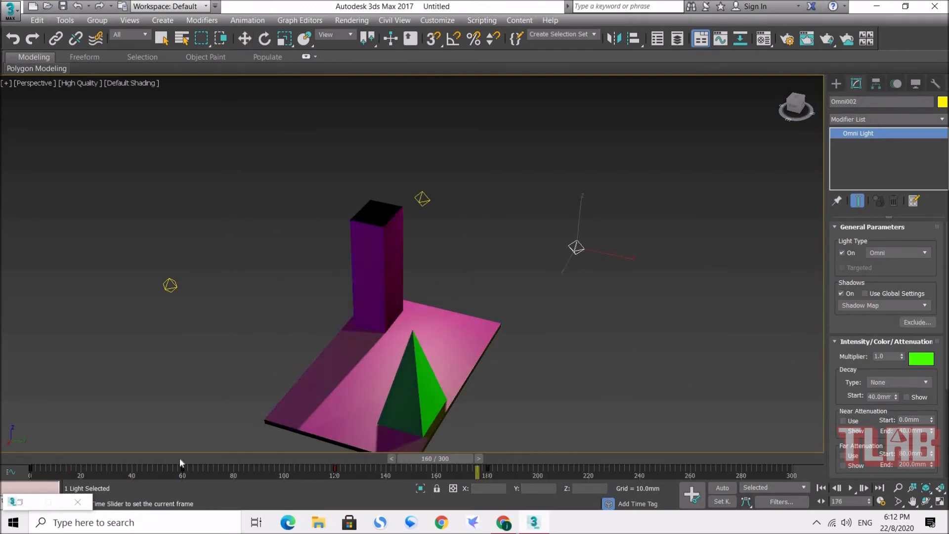
{"action": "left_click_drag", "start_coordinate": [256, 459], "coordinate": [30, 458]}
{"action": "key", "text": "w"}
{"action": "left_click", "coordinate": [223, 382]}
{"action": "middle_click_drag", "start_coordinate": [311, 339], "coordinate": [448, 349], "text": "alt"}
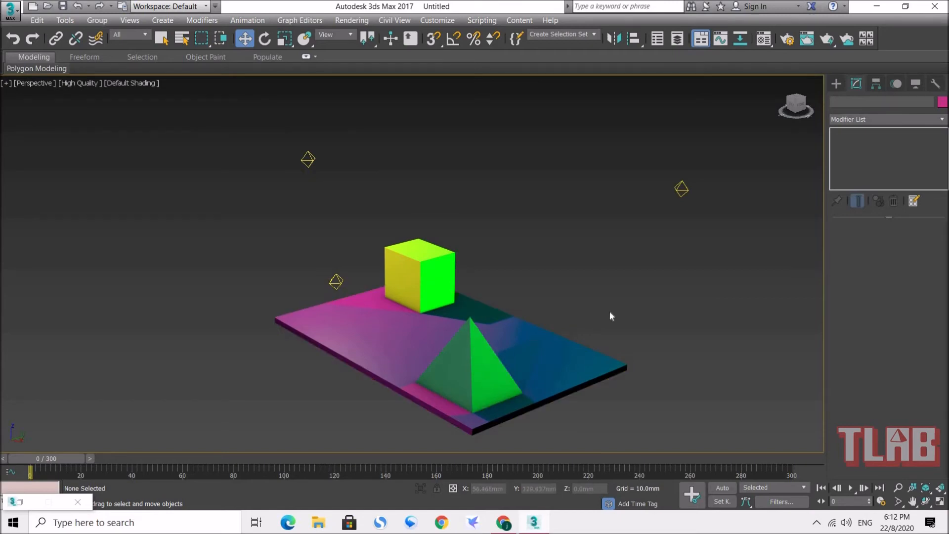
Open Render Setup and set the time output to the active time segment, 0 to 300.
{"action": "left_click", "coordinate": [787, 43]}
{"action": "left_click_drag", "start_coordinate": [463, 85], "coordinate": [651, 79]}
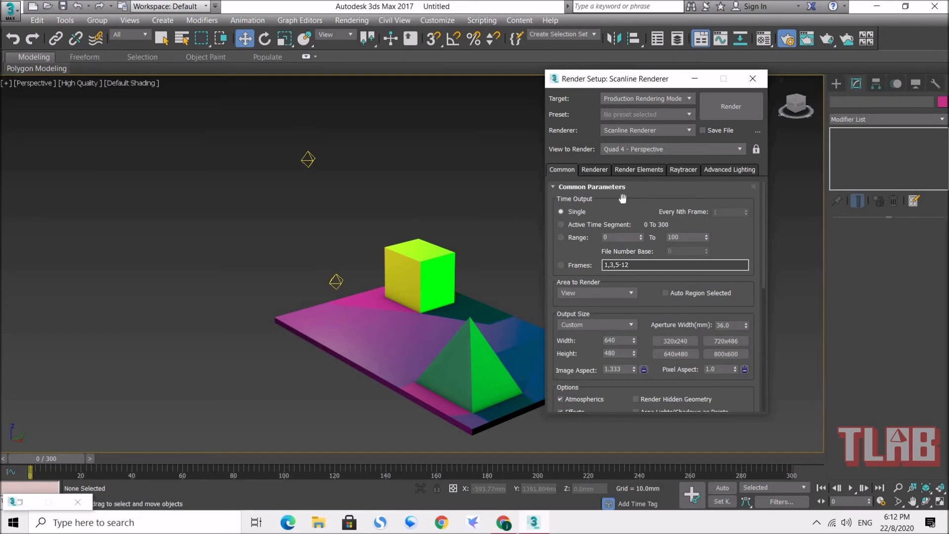
{"action": "left_click", "coordinate": [577, 227]}
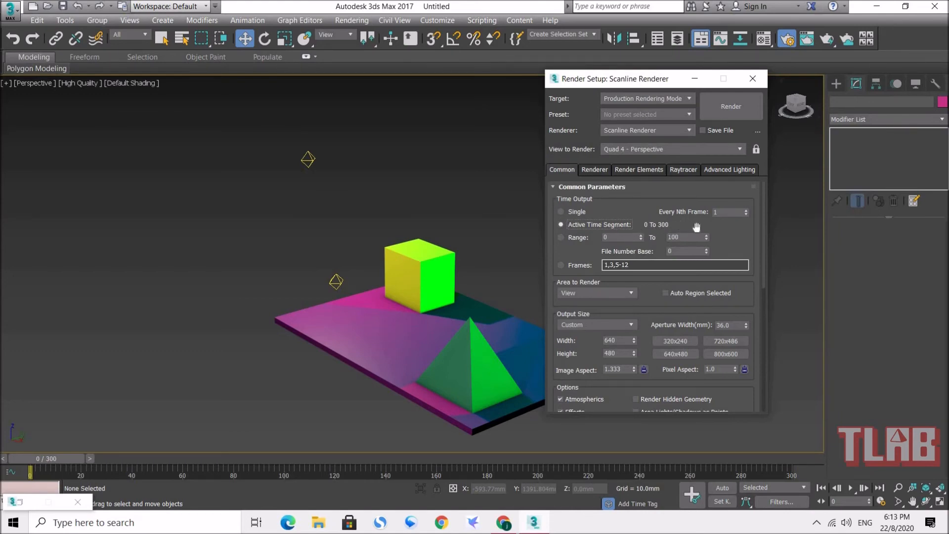
Try a render range of frames 50 to 150, and switch the time output back to the active time segment.
{"action": "left_click", "coordinate": [573, 239]}
{"action": "left_click", "coordinate": [619, 237]}
{"action": "key", "text": "Tab"}
{"action": "type", "text": "30"}
{"action": "type", "text": "150"}
{"action": "left_click", "coordinate": [606, 237]}
{"action": "left_click", "coordinate": [561, 224]}
Look through the output size presets and set the render output size to 800x600.
{"action": "left_click_drag", "start_coordinate": [624, 83], "coordinate": [561, 60]}
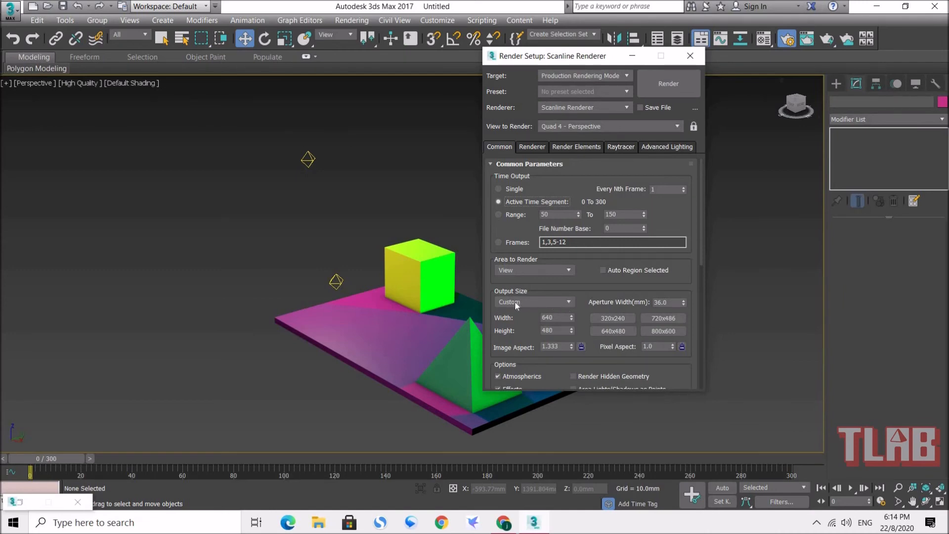
{"action": "left_click", "coordinate": [535, 302]}
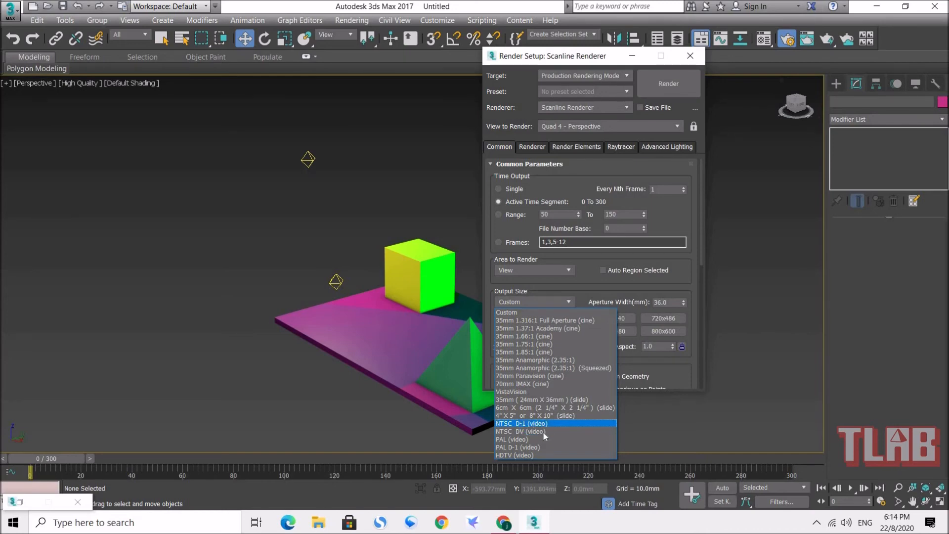
{"action": "left_click", "coordinate": [602, 290]}
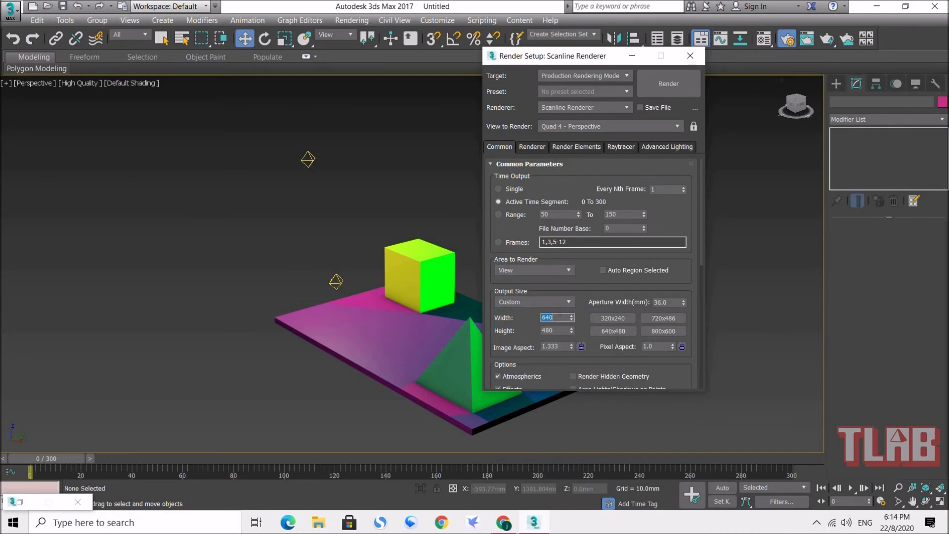
{"action": "left_click", "coordinate": [548, 331]}
{"action": "left_click_drag", "start_coordinate": [512, 330], "coordinate": [504, 335]}
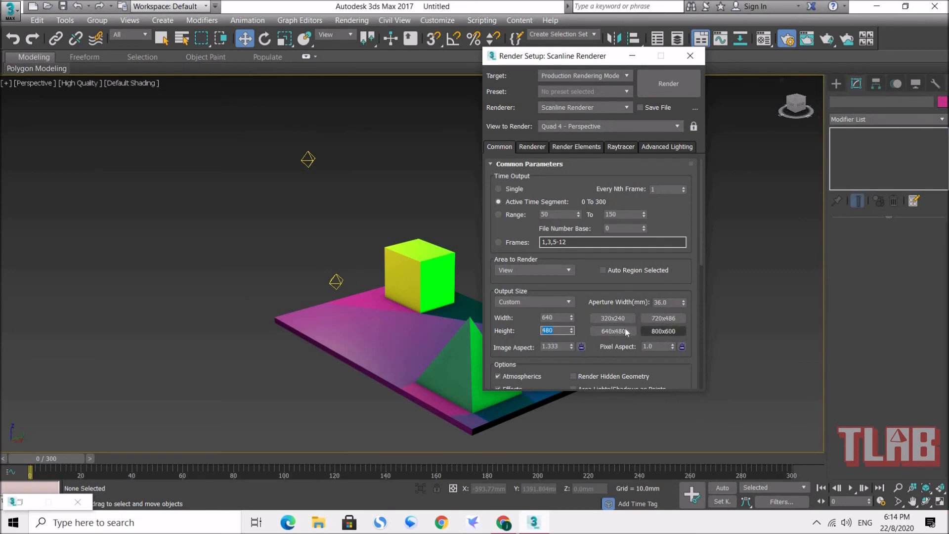
{"action": "left_click", "coordinate": [668, 332]}
Set the render output to an AVI file named testing on the Desktop, accepting DV Video Encoder compression.
{"action": "left_click_drag", "start_coordinate": [582, 270], "coordinate": [576, 122]}
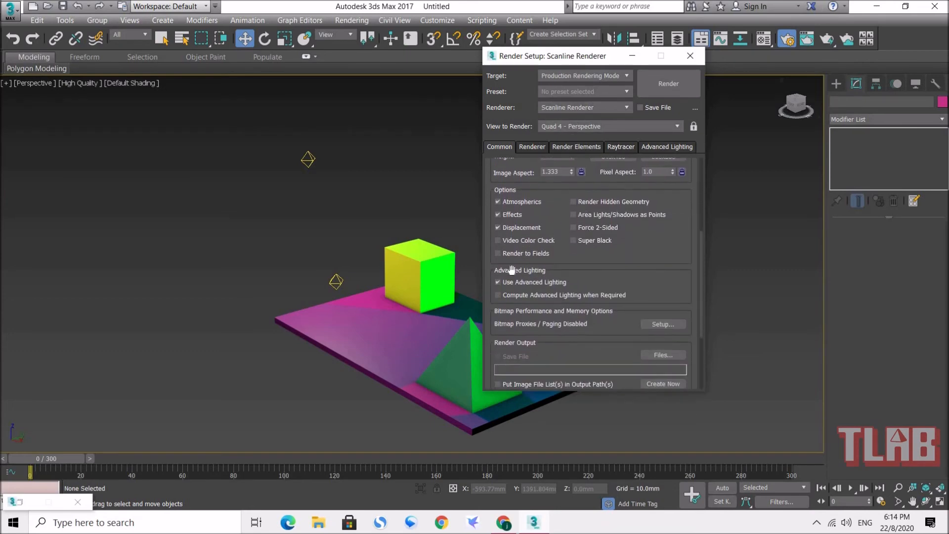
{"action": "left_click_drag", "start_coordinate": [494, 310], "coordinate": [499, 191]}
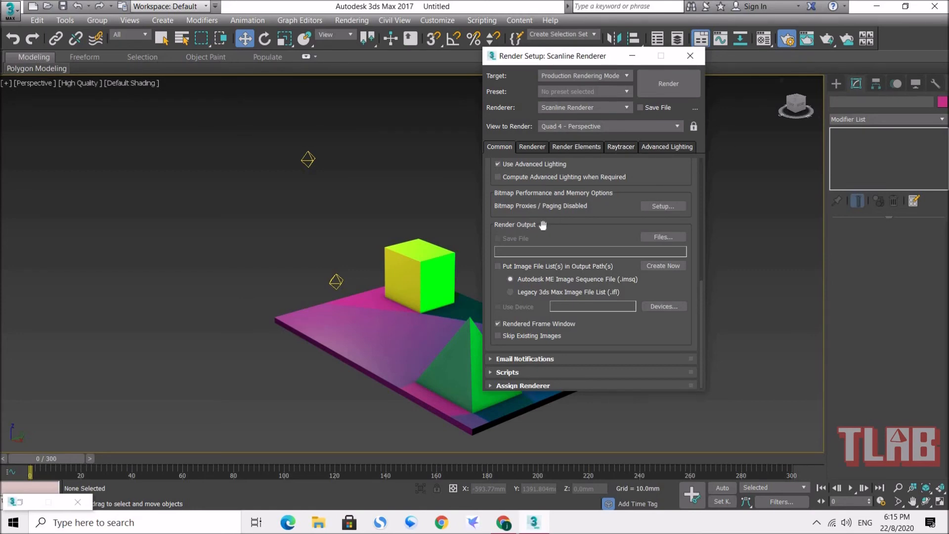
{"action": "left_click", "coordinate": [663, 238]}
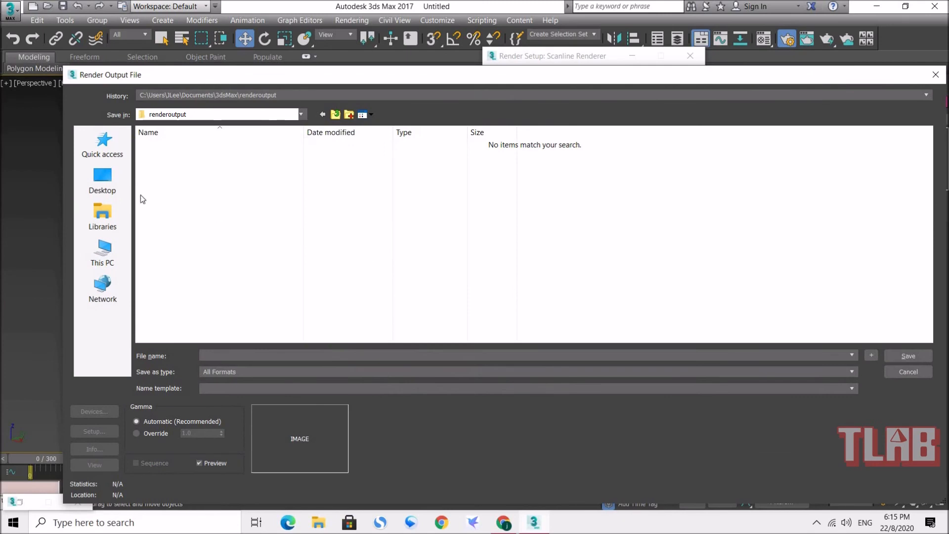
{"action": "left_click", "coordinate": [104, 182]}
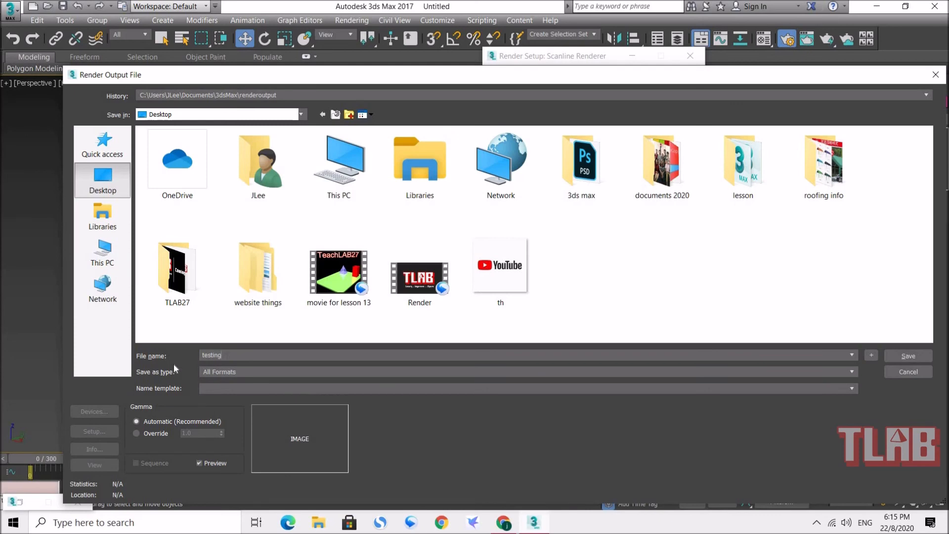
{"action": "left_click", "coordinate": [236, 371]}
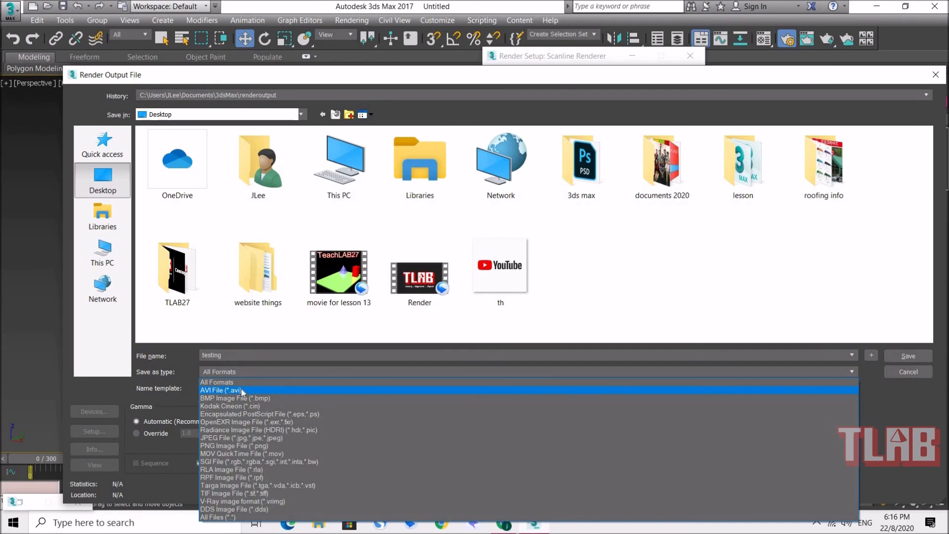
{"action": "left_click", "coordinate": [258, 391]}
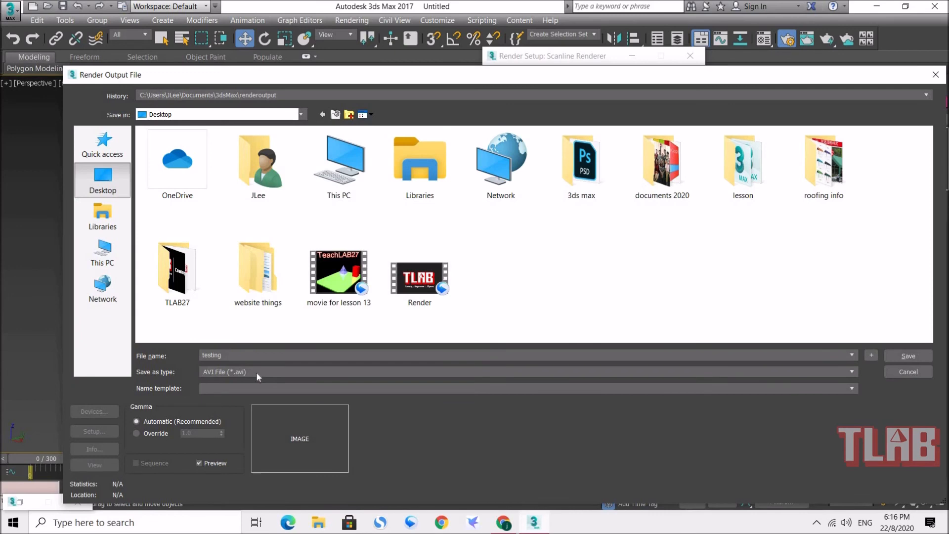
{"action": "left_click", "coordinate": [896, 359]}
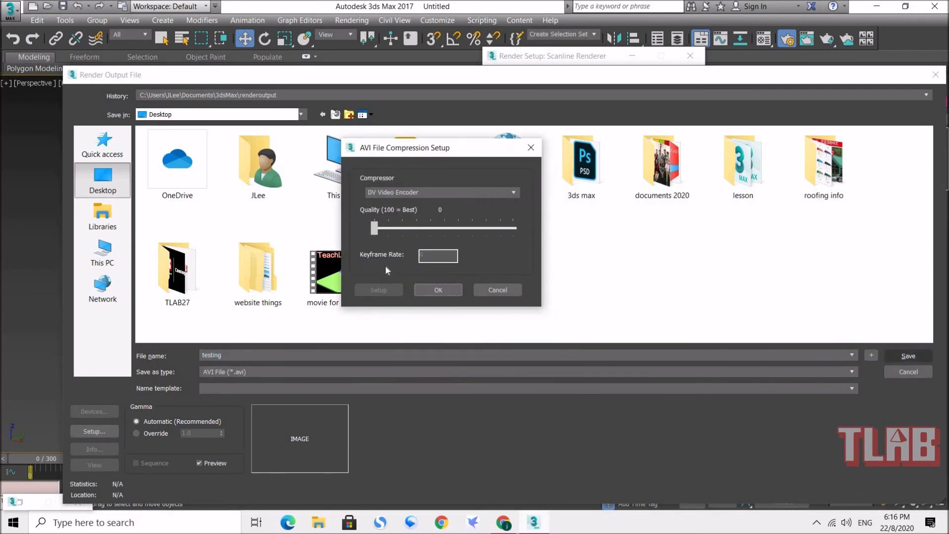
{"action": "left_click", "coordinate": [437, 289]}
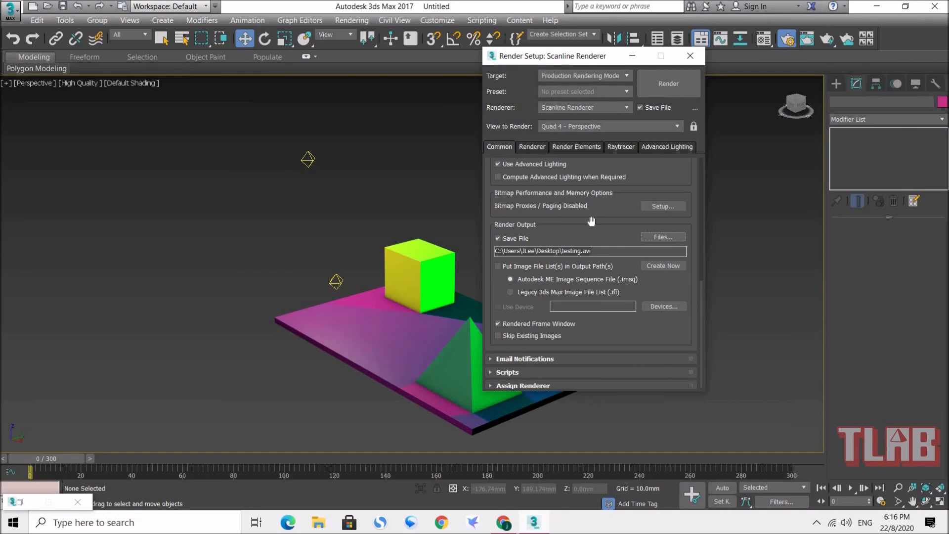
Check the time output and size settings, render the active time segment and close Render Setup.
{"action": "left_click_drag", "start_coordinate": [591, 221], "coordinate": [595, 328]}
{"action": "left_click_drag", "start_coordinate": [657, 220], "coordinate": [643, 298]}
{"action": "left_click_drag", "start_coordinate": [592, 225], "coordinate": [604, 283]}
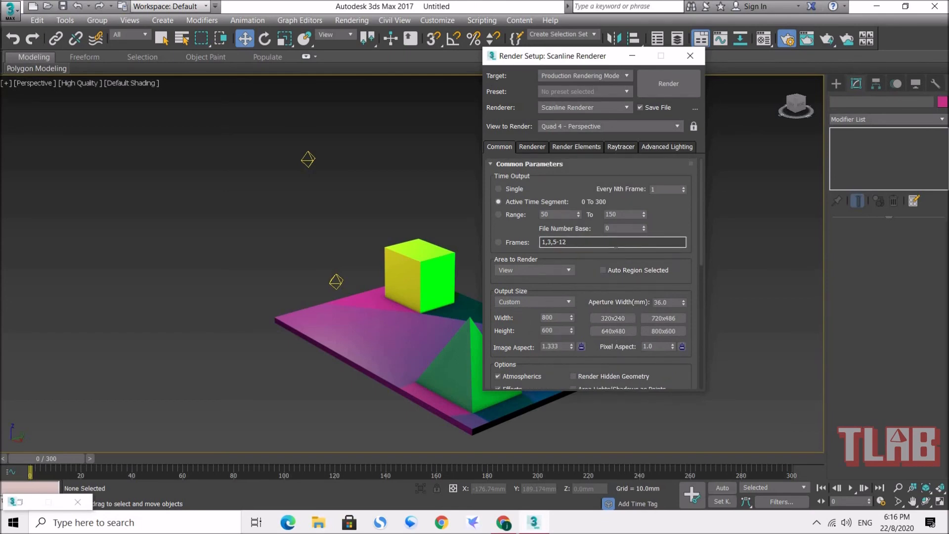
{"action": "left_click", "coordinate": [666, 86]}
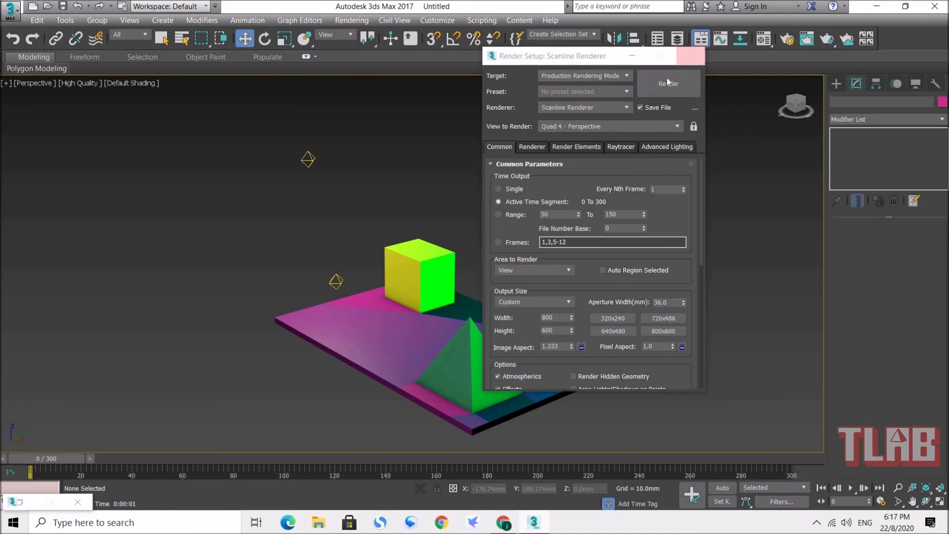
{"action": "left_click", "coordinate": [690, 60]}
{"action": "scroll", "coordinate": [464, 385], "scroll_direction": "up", "scroll_amount": 4}
{"action": "middle_click_drag", "start_coordinate": [552, 298], "coordinate": [494, 277], "text": "alt"}
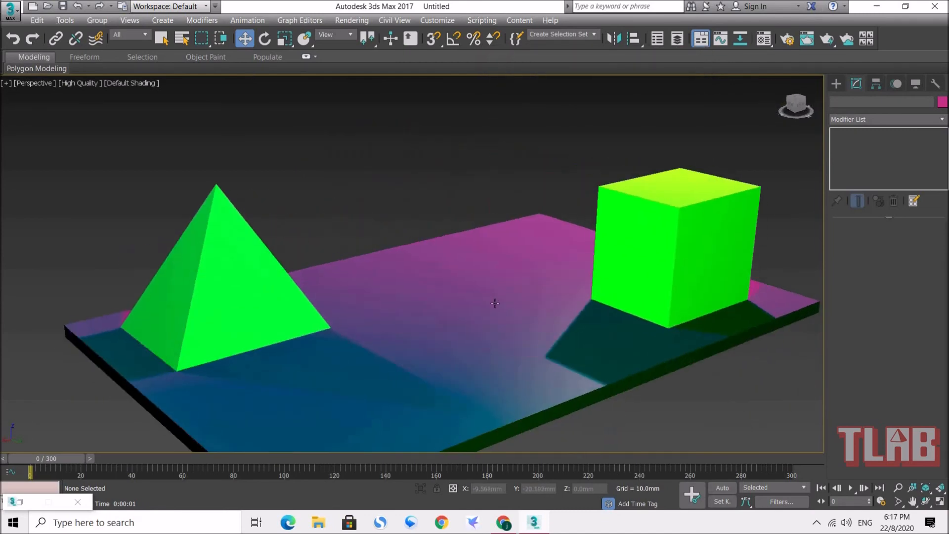
Show safe frames in the Perspective viewport.
{"action": "scroll", "coordinate": [469, 243], "scroll_direction": "down", "scroll_amount": 5}
{"action": "scroll", "coordinate": [459, 257], "scroll_direction": "up", "scroll_amount": 2}
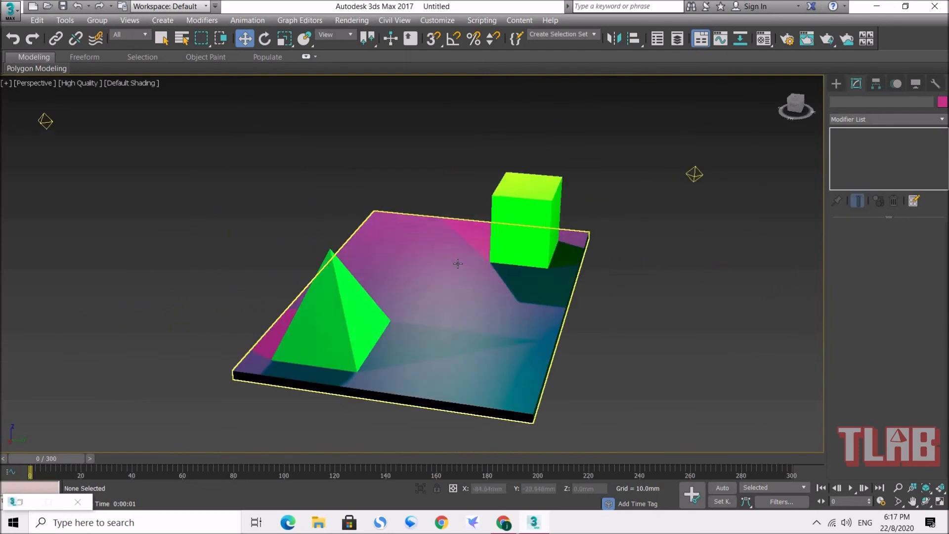
{"action": "scroll", "coordinate": [455, 262], "scroll_direction": "up", "scroll_amount": 2}
{"action": "scroll", "coordinate": [394, 246], "scroll_direction": "down", "scroll_amount": 2}
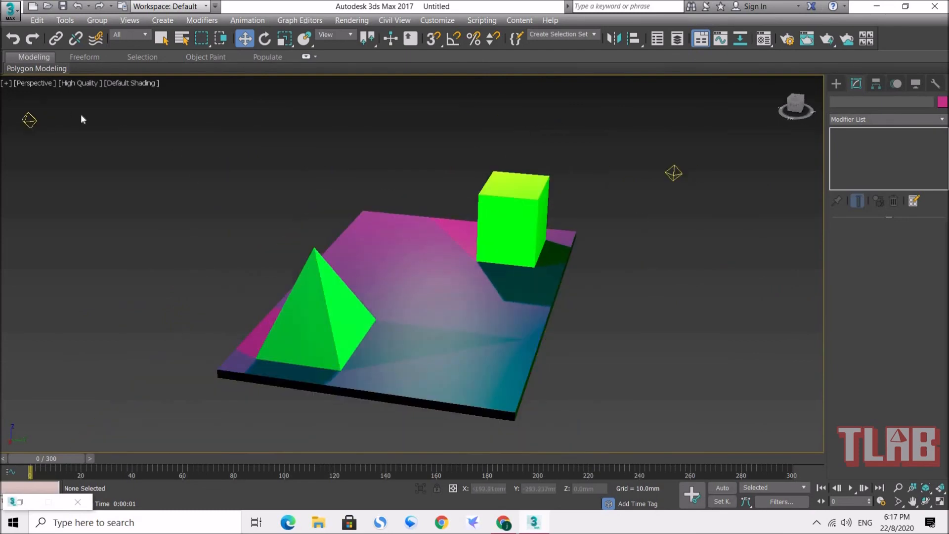
{"action": "left_click", "coordinate": [35, 83]}
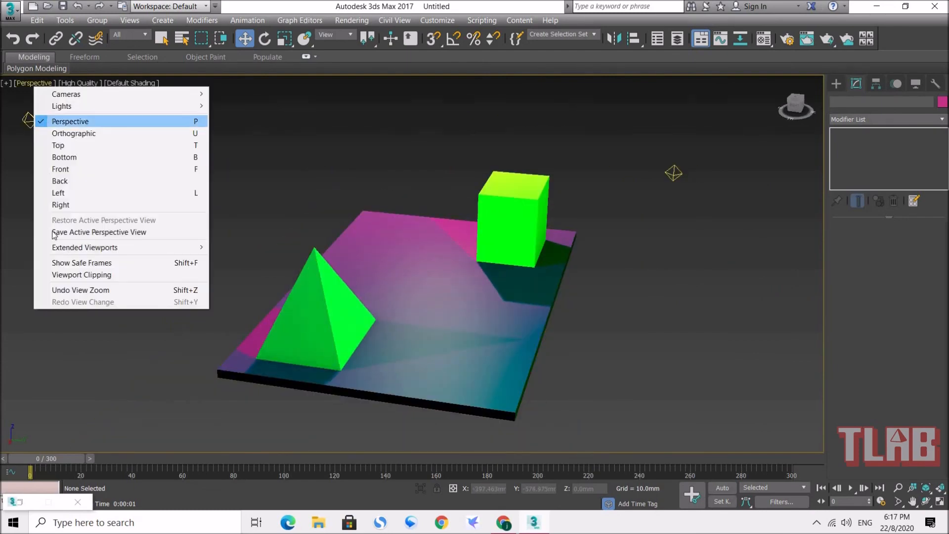
{"action": "left_click", "coordinate": [90, 264]}
Frame the platform, box and pyramid inside the safe frame, checking the composition across the timeline and returning to frame 0.
{"action": "scroll", "coordinate": [393, 257], "scroll_direction": "up", "scroll_amount": 2}
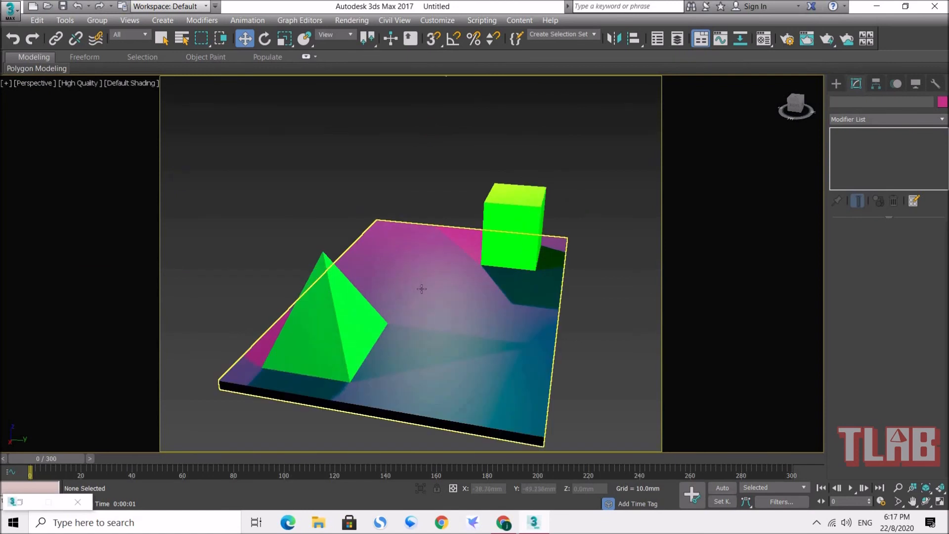
{"action": "middle_click_drag", "start_coordinate": [419, 286], "coordinate": [438, 270], "text": "alt"}
{"action": "scroll", "coordinate": [423, 288], "scroll_direction": "up", "scroll_amount": 2}
{"action": "left_click_drag", "start_coordinate": [75, 461], "coordinate": [29, 462]}
{"action": "key", "text": "w"}
{"action": "middle_click_drag", "start_coordinate": [396, 379], "coordinate": [443, 318], "text": "alt"}
{"action": "scroll", "coordinate": [441, 333], "scroll_direction": "down", "scroll_amount": 2}
{"action": "scroll", "coordinate": [440, 334], "scroll_direction": "up", "scroll_amount": 2}
{"action": "left_click_drag", "start_coordinate": [48, 459], "coordinate": [685, 458]}
{"action": "left_click_drag", "start_coordinate": [400, 464], "coordinate": [30, 458]}
{"action": "key", "text": "w"}
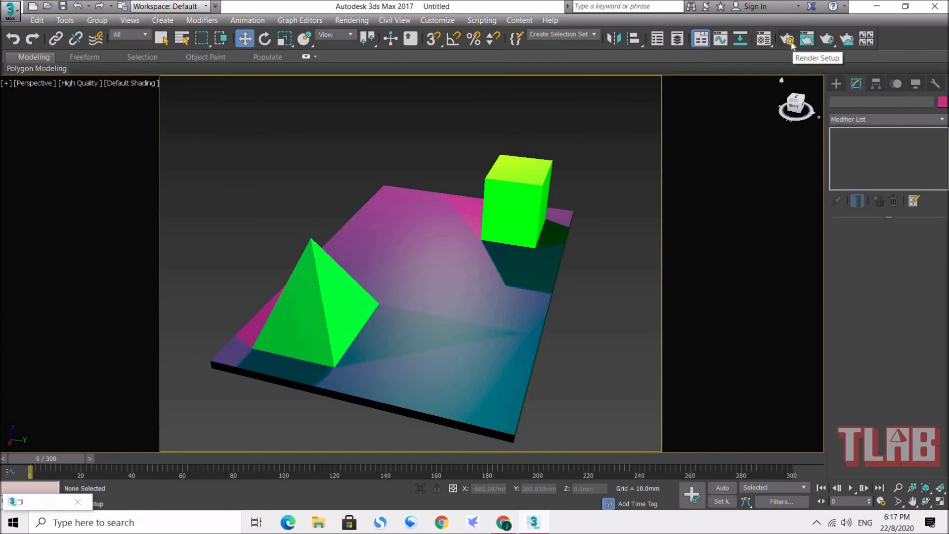
Render the active time segment at 800x600, overwriting testing.avi on the Desktop, and close the render windows.
{"action": "left_click", "coordinate": [789, 42]}
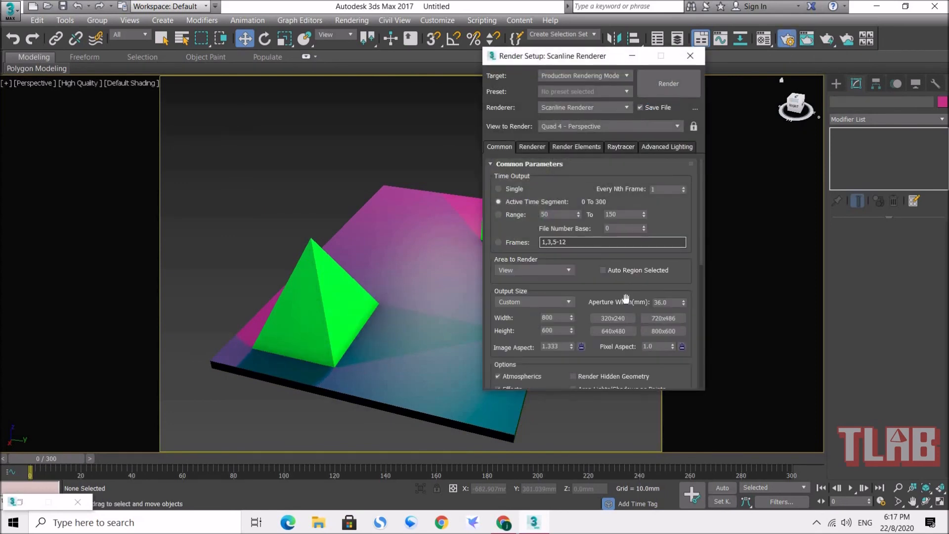
{"action": "left_click", "coordinate": [667, 88]}
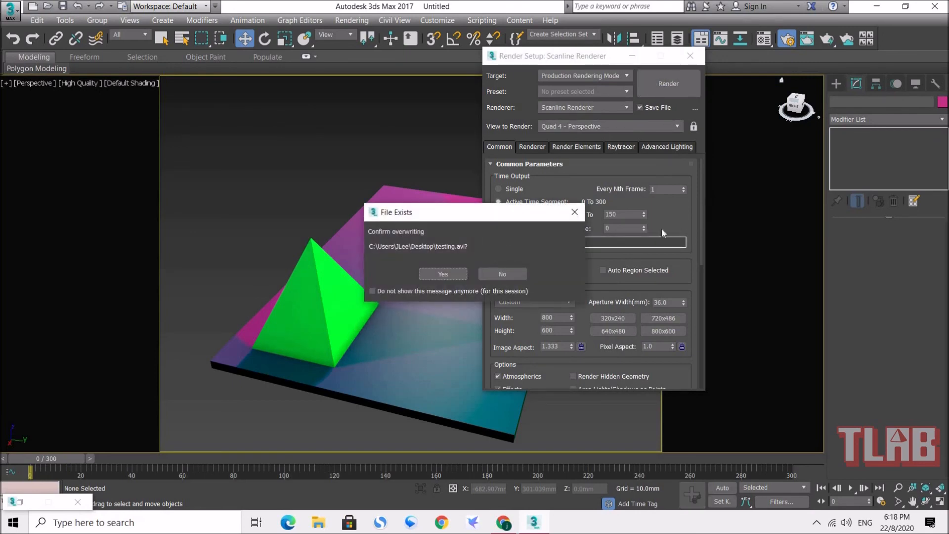
{"action": "left_click_drag", "start_coordinate": [484, 217], "coordinate": [395, 138]}
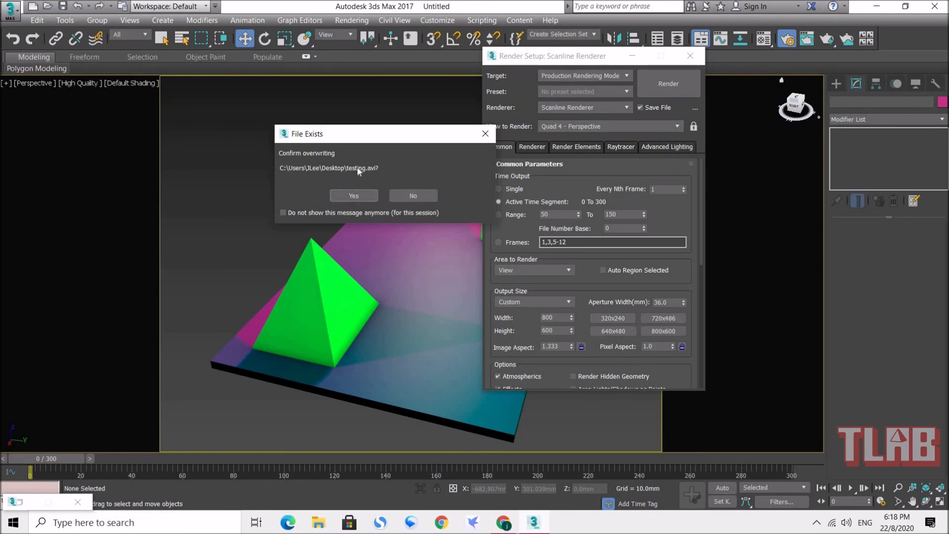
{"action": "left_click", "coordinate": [353, 195]}
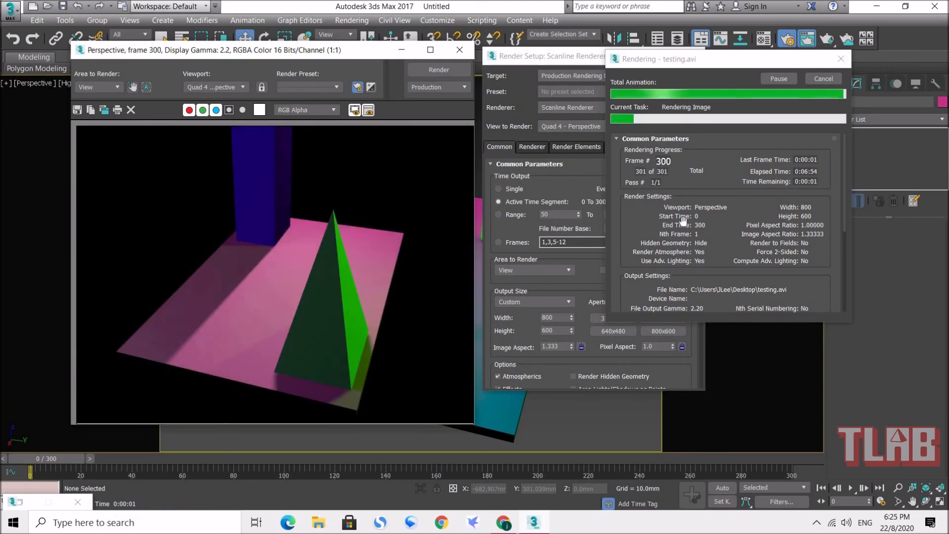
{"action": "left_click", "coordinate": [458, 51]}
{"action": "left_click", "coordinate": [690, 55]}
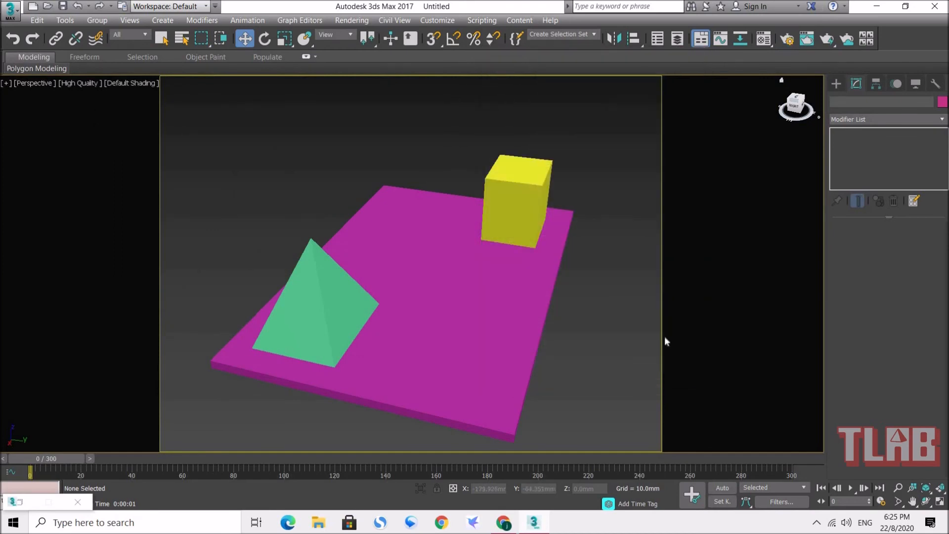
Play the animation in the viewport, stop it, and minimize 3ds Max to reach the desktop.
{"action": "left_click", "coordinate": [848, 489]}
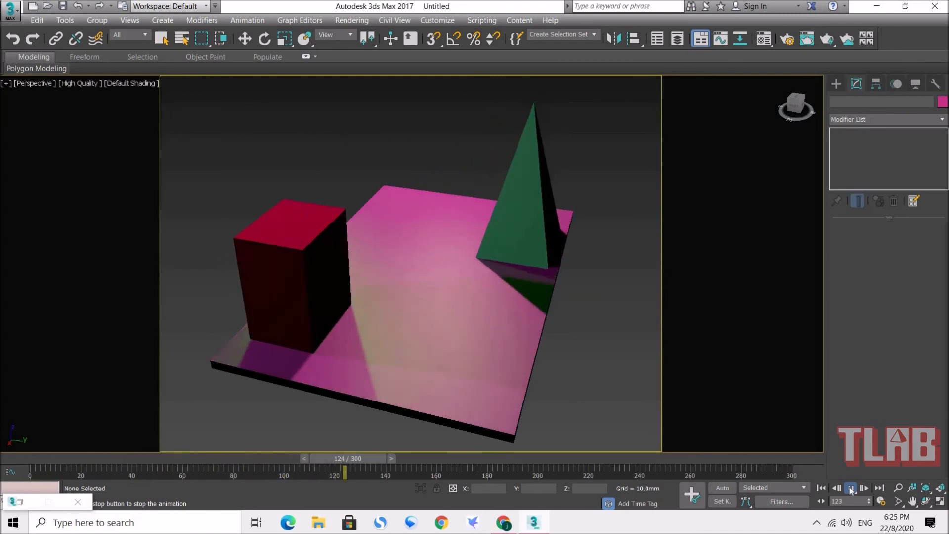
{"action": "left_click", "coordinate": [850, 490]}
{"action": "left_click", "coordinate": [877, 7]}
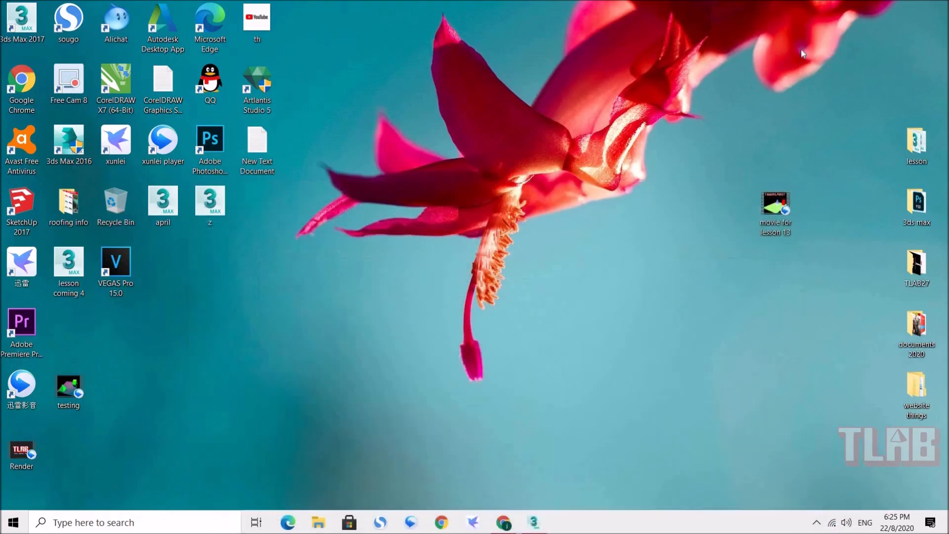
Place the testing video file directly below the movie for lesson 13 file in a clear area of the desktop.
{"action": "left_click_drag", "start_coordinate": [775, 203], "coordinate": [728, 82]}
{"action": "left_click_drag", "start_coordinate": [87, 393], "coordinate": [729, 153]}
{"action": "double_click", "coordinate": [725, 149]}
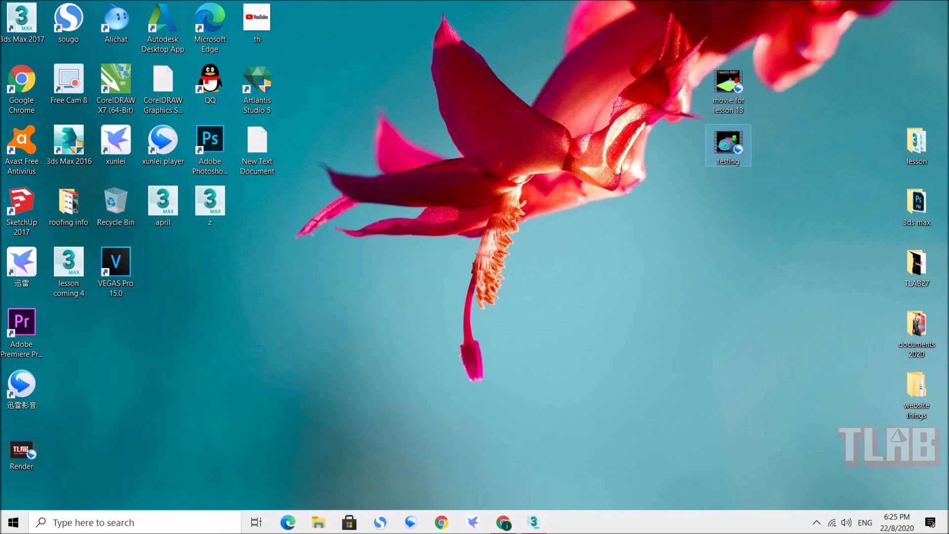
Watch the testing video in Windows Media Player with an enlarged window, and close the player.
{"action": "right_click", "coordinate": [725, 146]}
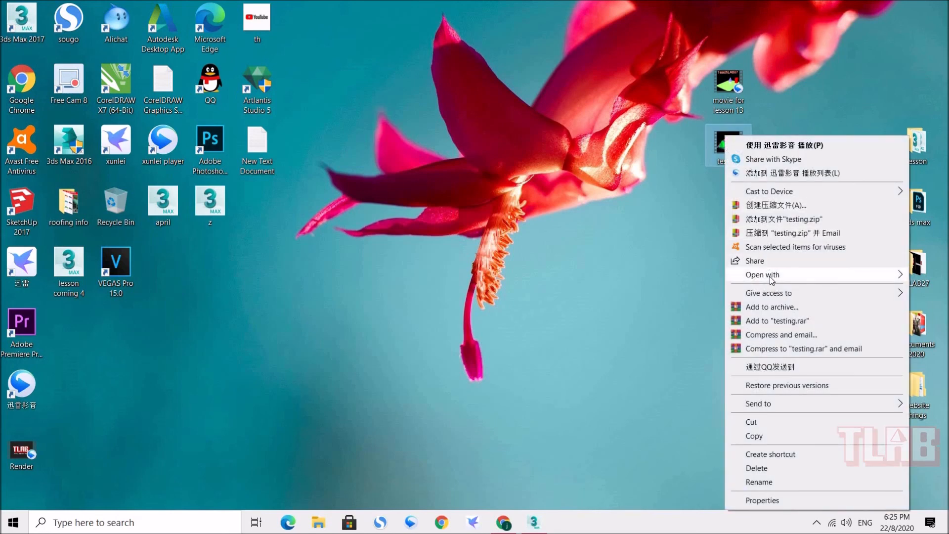
{"action": "mouse_move", "coordinate": [619, 281]}
{"action": "left_click", "coordinate": [584, 318]}
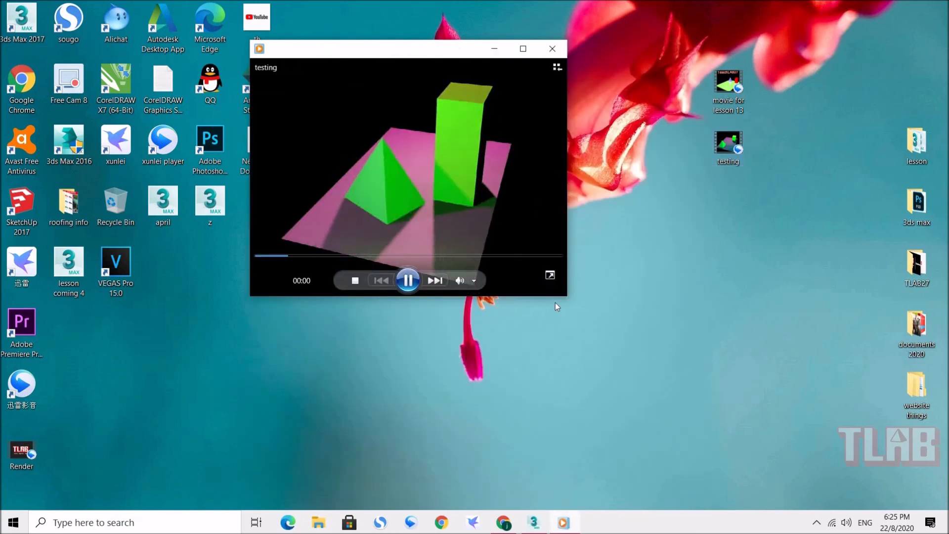
{"action": "left_click_drag", "start_coordinate": [569, 298], "coordinate": [826, 467]}
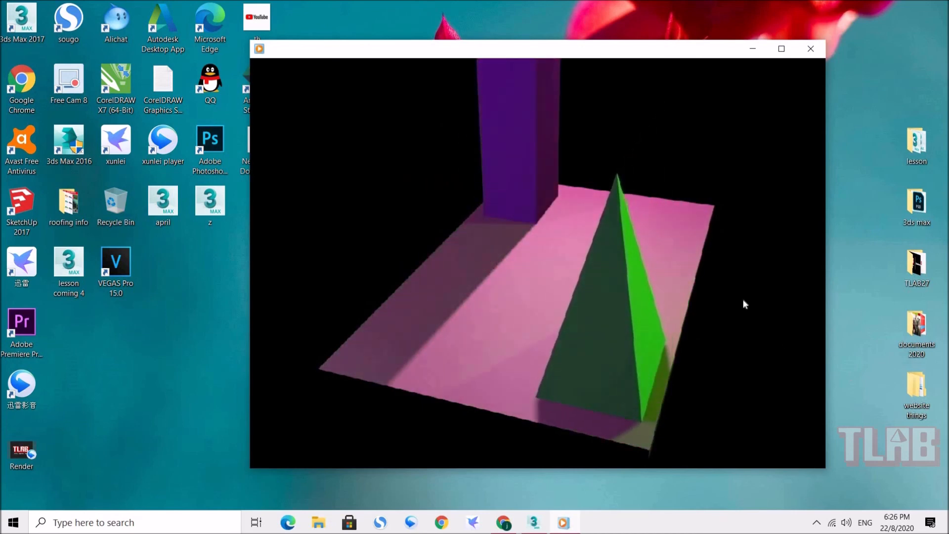
{"action": "mouse_move", "coordinate": [619, 348]}
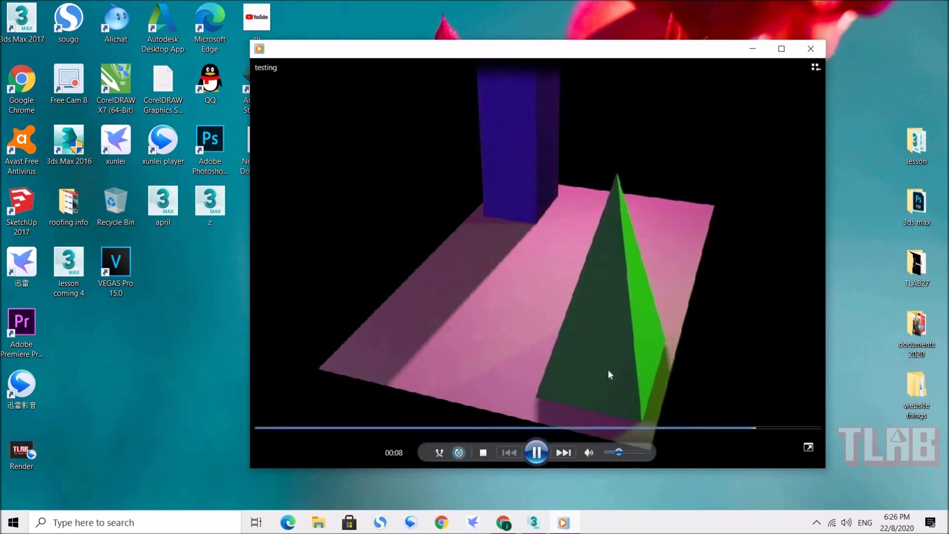
{"action": "left_click", "coordinate": [810, 48]}
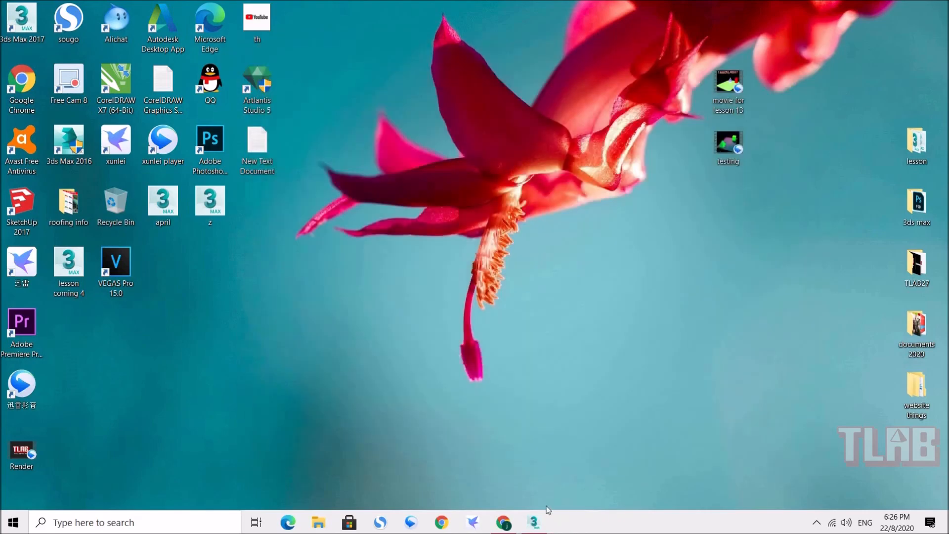
Switch back to 3ds Max and close the Material Editor.
{"action": "left_click", "coordinate": [532, 524]}
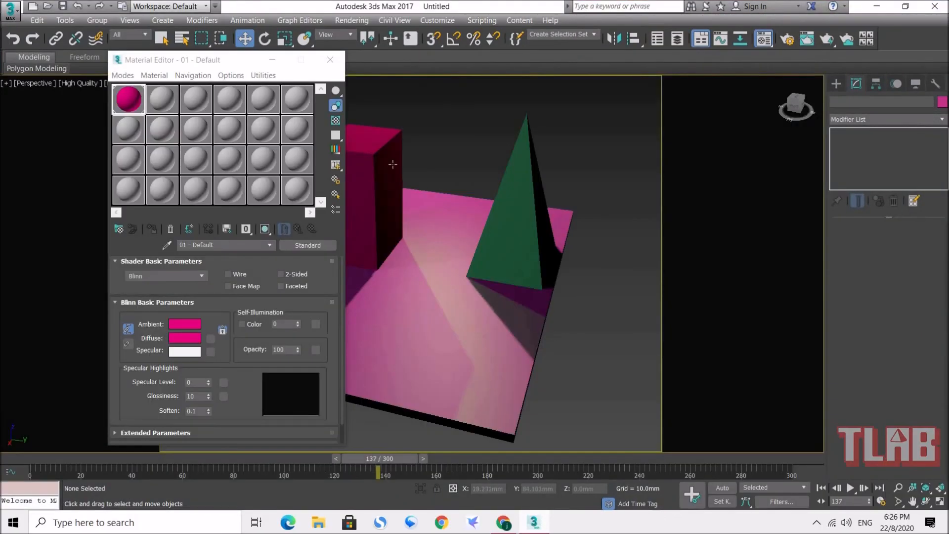
{"action": "left_click", "coordinate": [330, 59]}
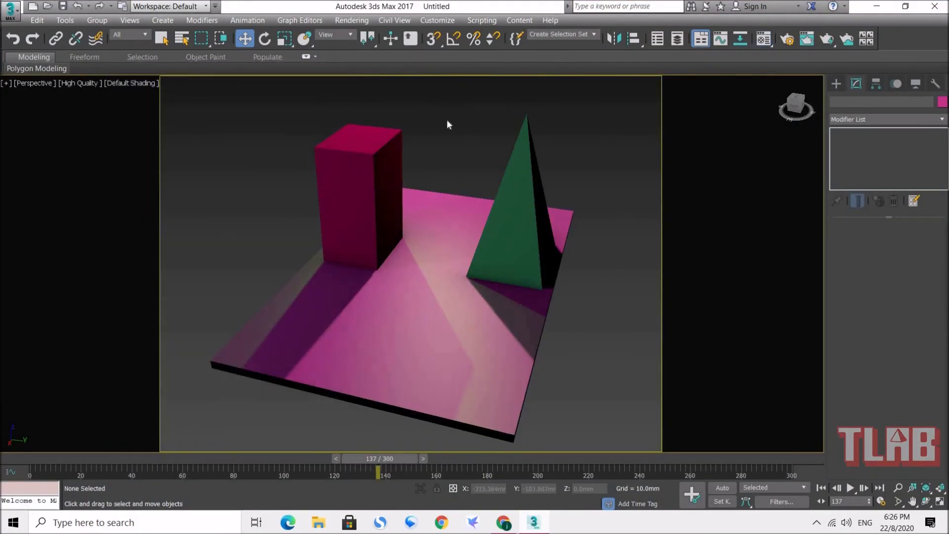